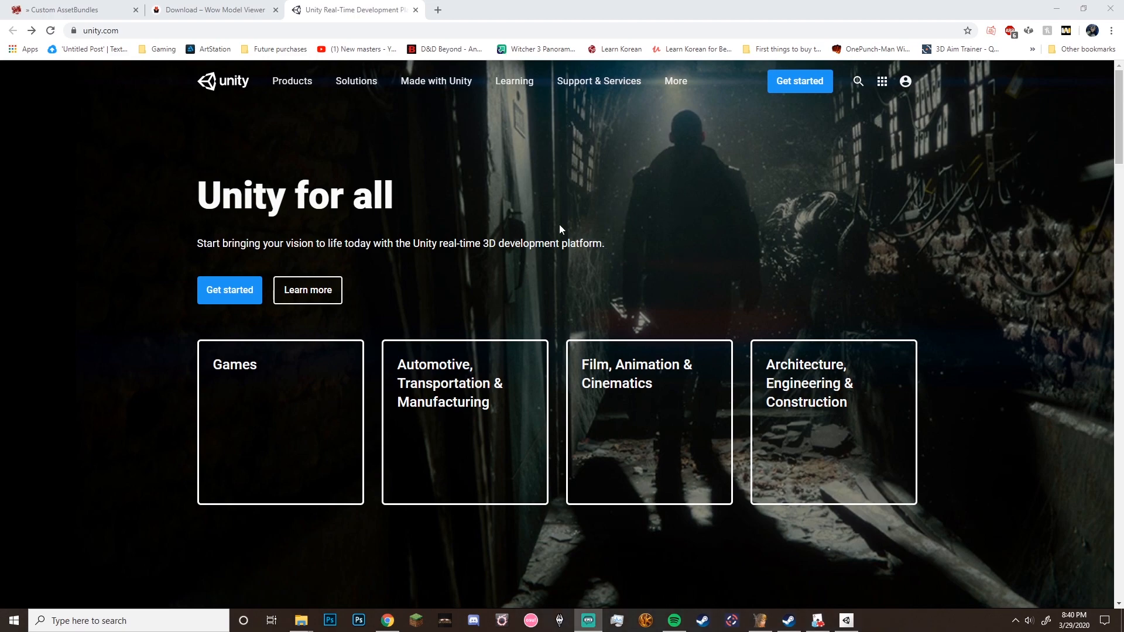
Review the 0.9.x and 0.8.x release lists on the WoW Model Viewer download page
{"action": "mouse_move", "coordinate": [357, 82]}
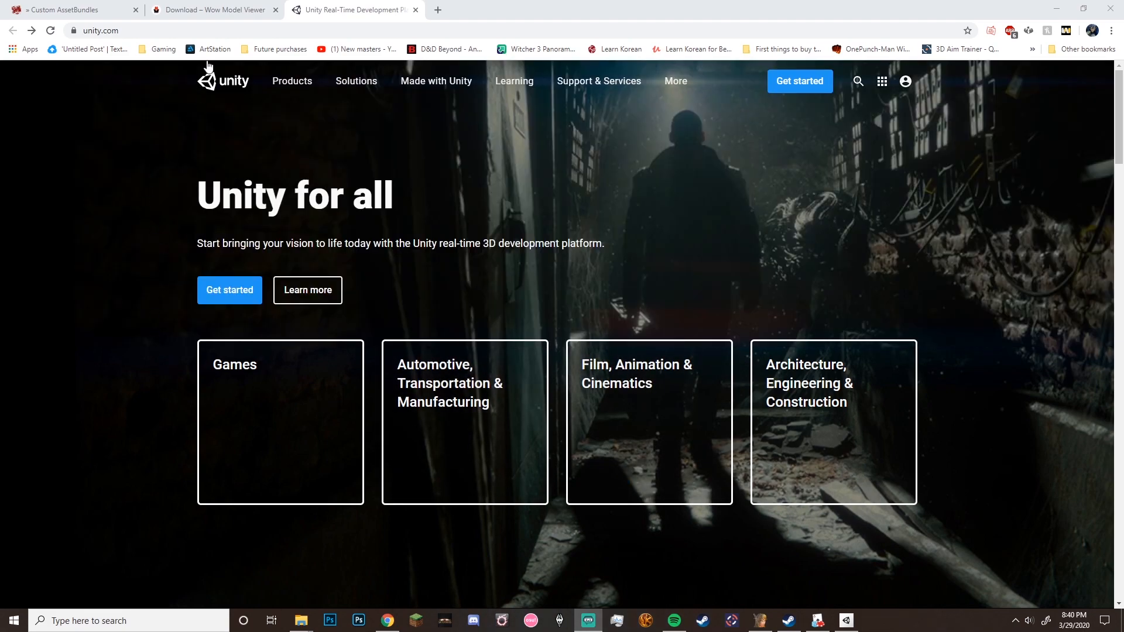
{"action": "left_click", "coordinate": [226, 7]}
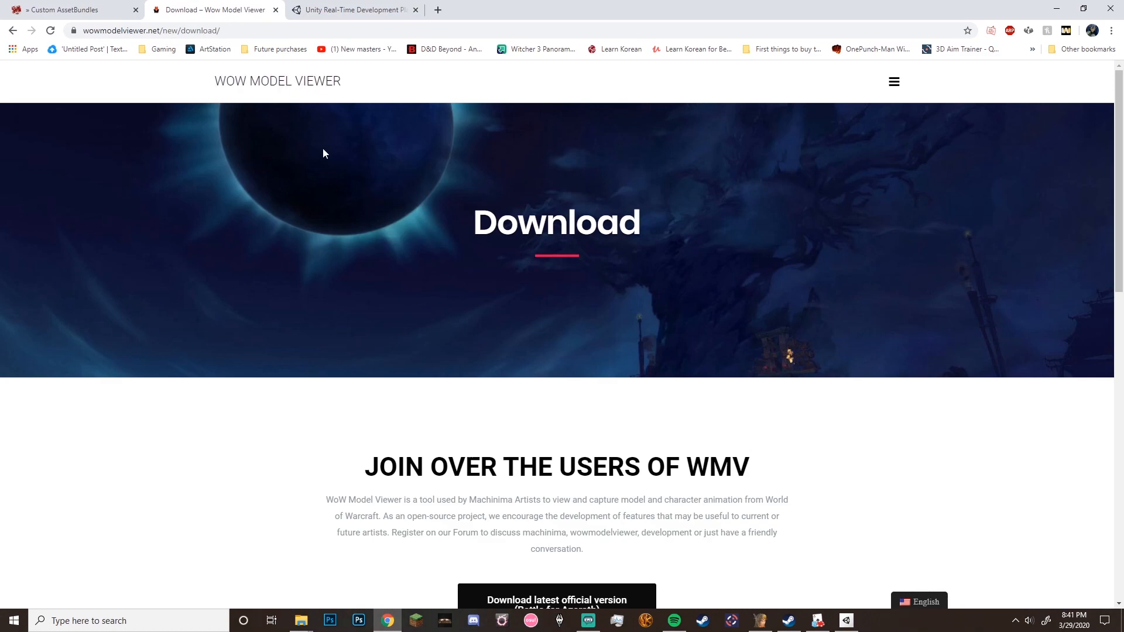
{"action": "left_click", "coordinate": [894, 82]}
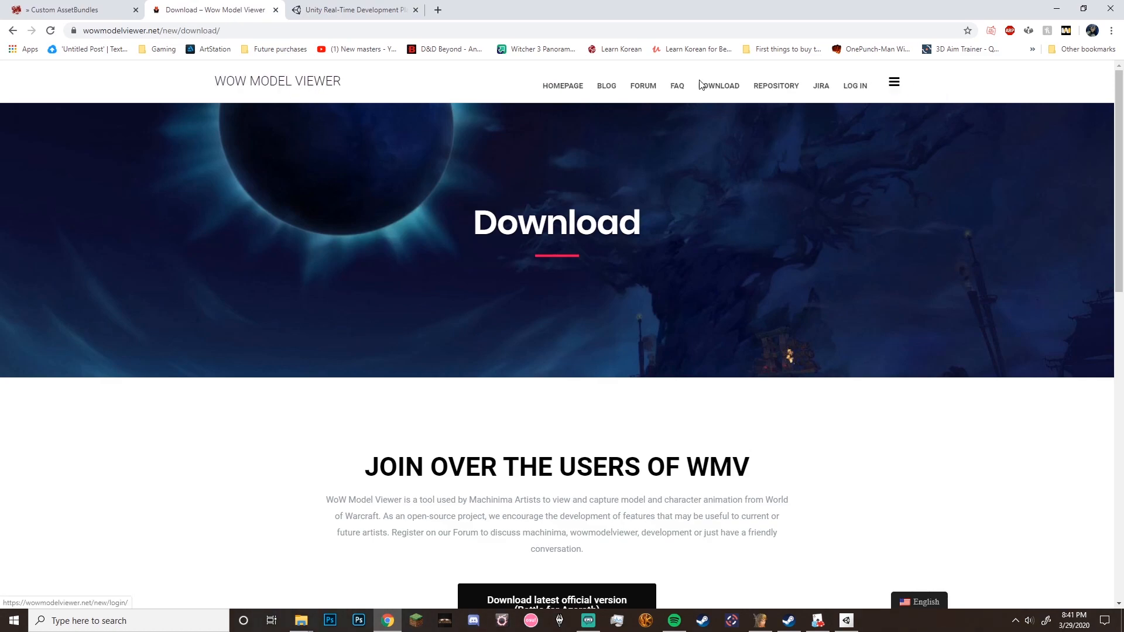
{"action": "scroll", "coordinate": [765, 185], "scroll_direction": "down", "scroll_amount": 4}
{"action": "scroll", "coordinate": [764, 185], "scroll_direction": "down", "scroll_amount": 5}
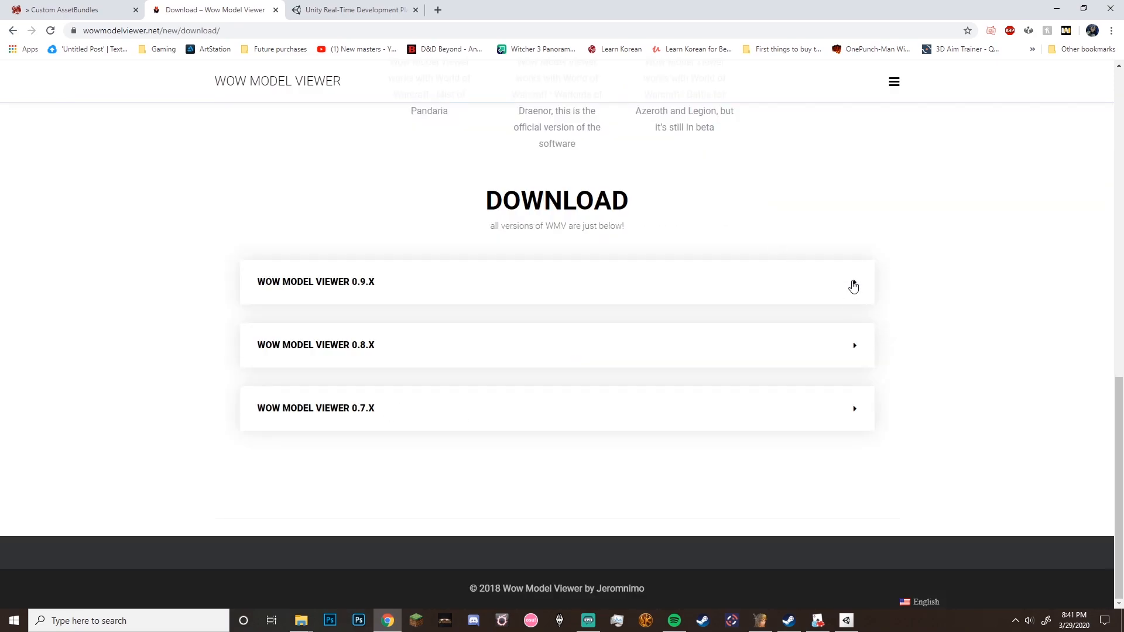
{"action": "left_click", "coordinate": [855, 287]}
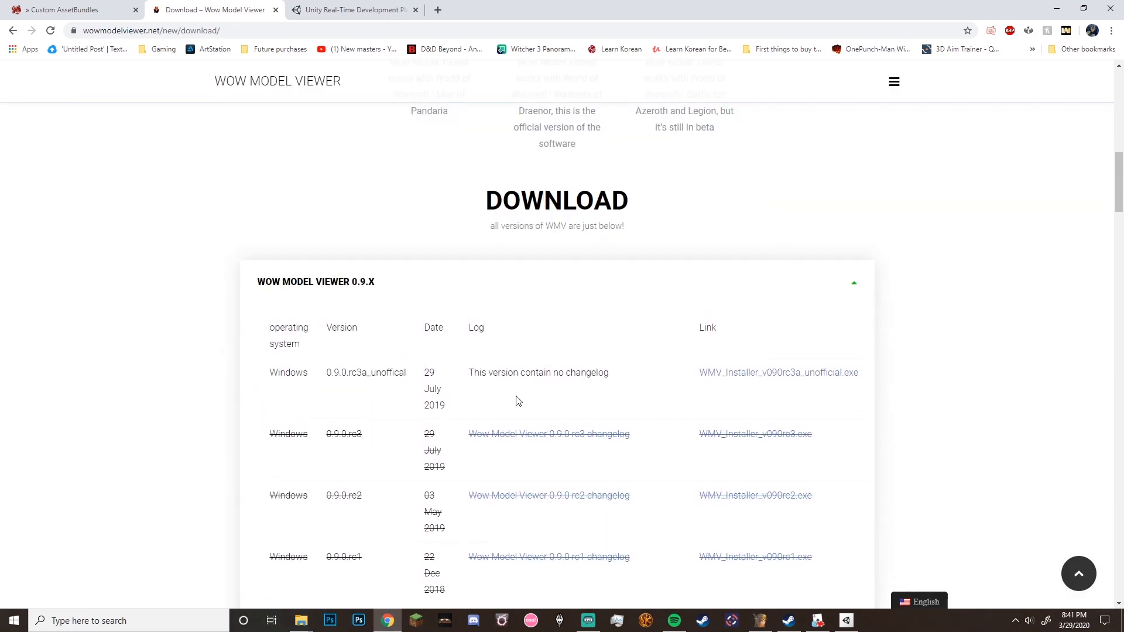
{"action": "left_click", "coordinate": [851, 287]}
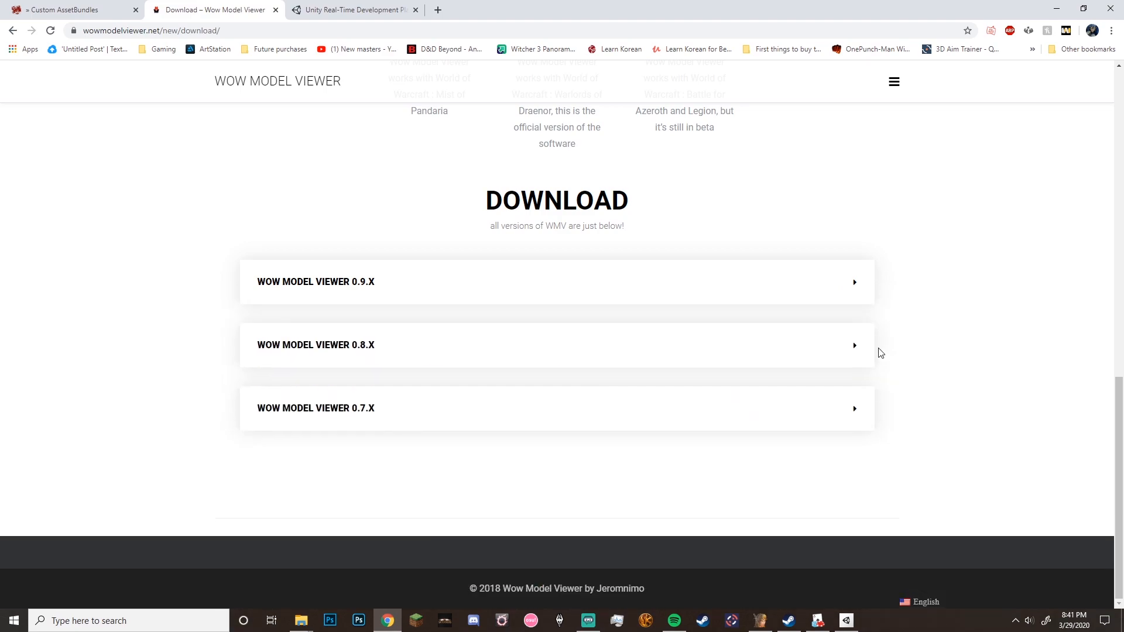
{"action": "left_click", "coordinate": [855, 348]}
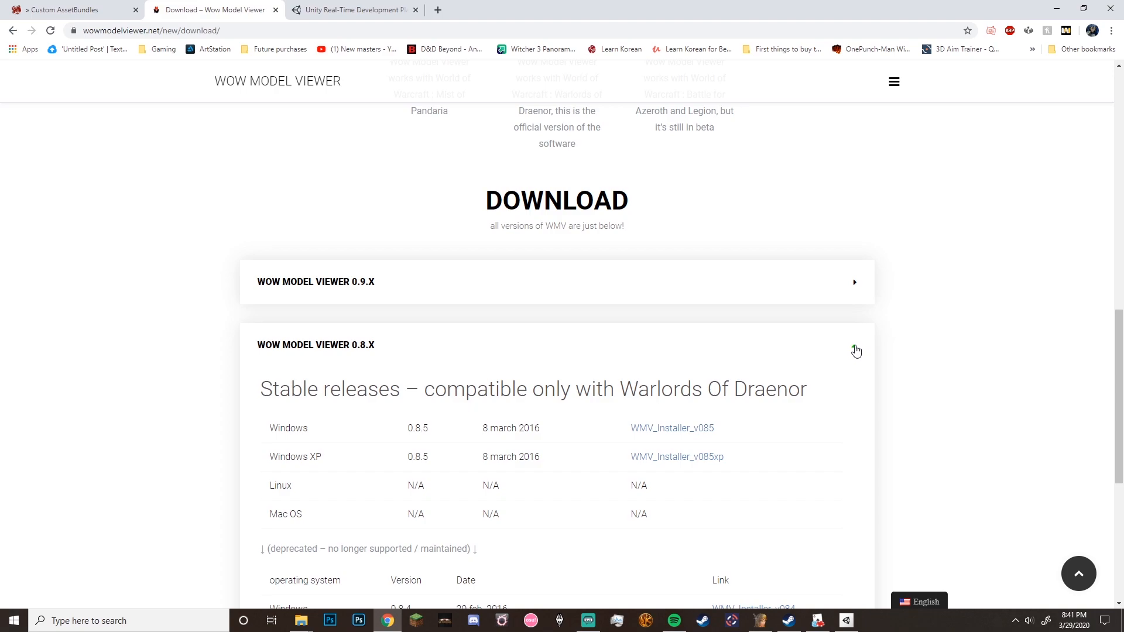
{"action": "left_click", "coordinate": [855, 349]}
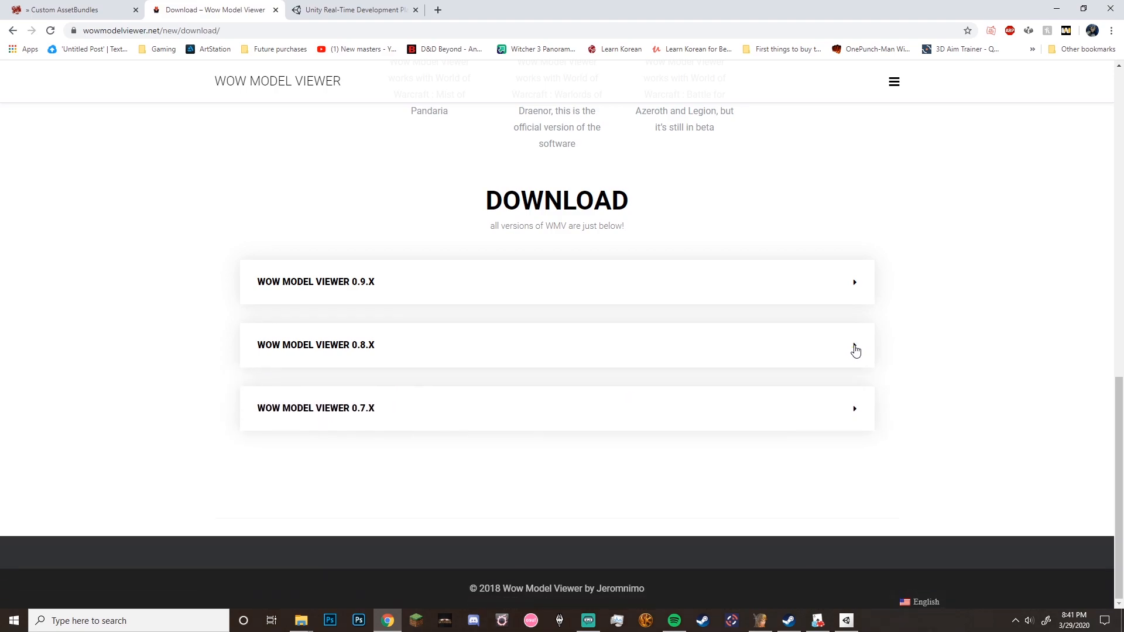
{"action": "left_click", "coordinate": [856, 349]}
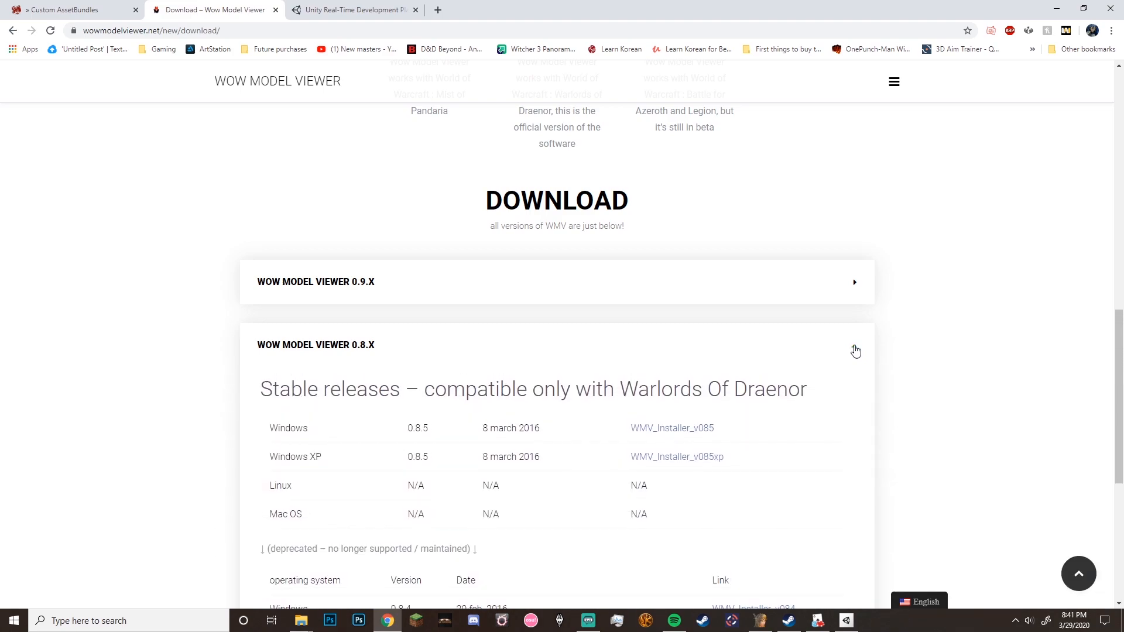
{"action": "left_click", "coordinate": [854, 283]}
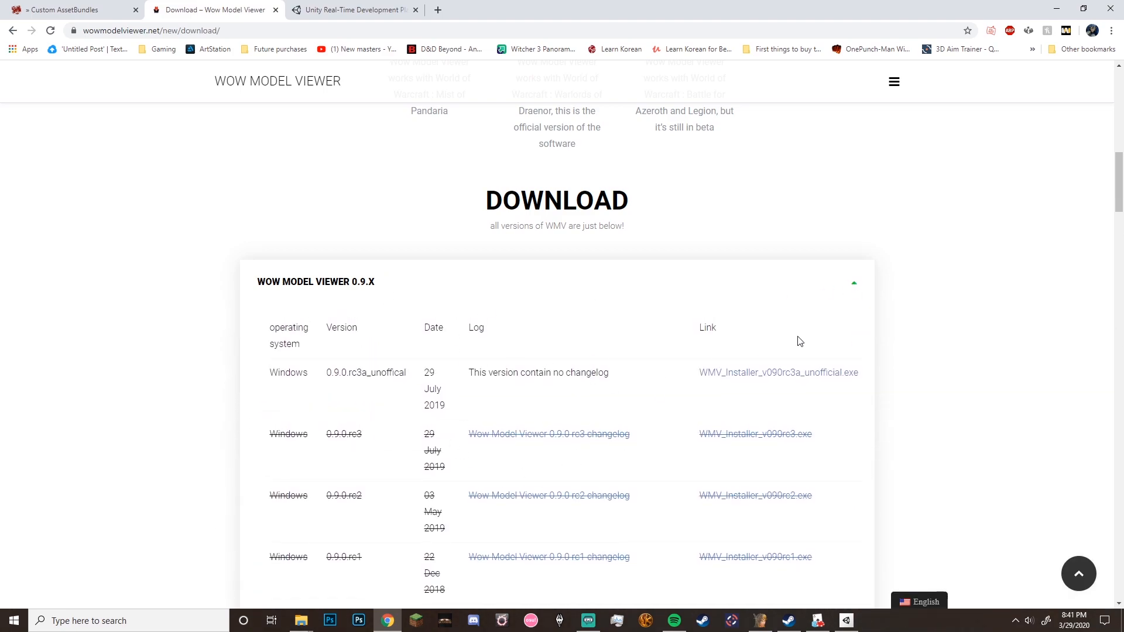
{"action": "left_click", "coordinate": [847, 292]}
Read the Custom AssetBundles article on the Berserk Games site, covering the GitHub modding project and the required Unity 5.6.5 version
{"action": "left_click", "coordinate": [88, 9]}
{"action": "scroll", "coordinate": [550, 370], "scroll_direction": "up", "scroll_amount": 2}
{"action": "scroll", "coordinate": [633, 385], "scroll_direction": "down", "scroll_amount": 2}
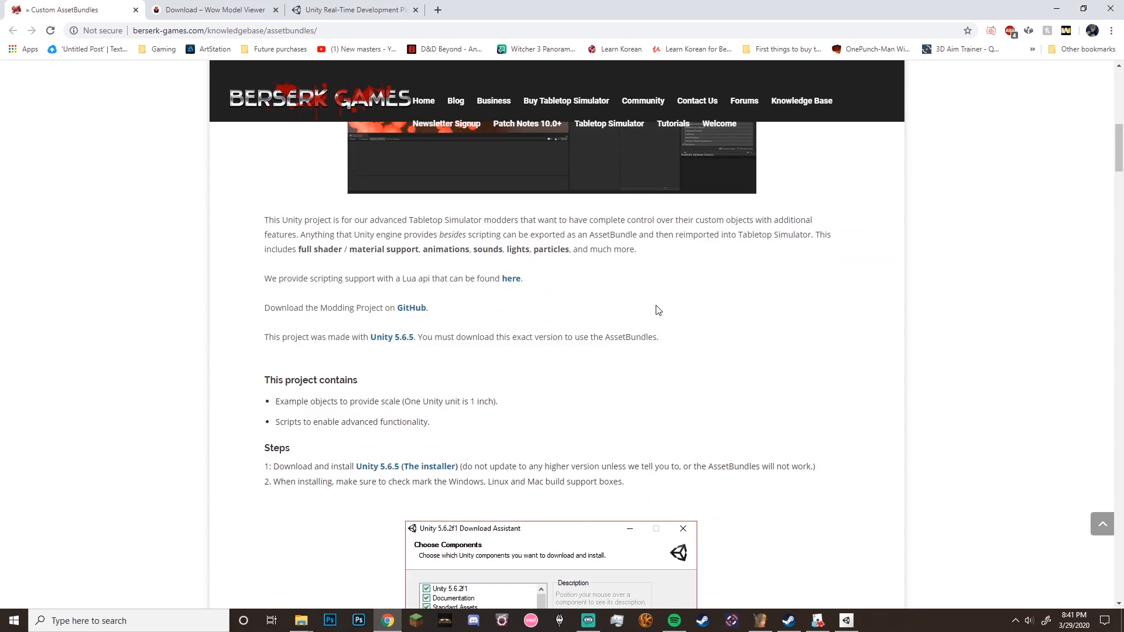
{"action": "scroll", "coordinate": [339, 317], "scroll_direction": "up", "scroll_amount": 10}
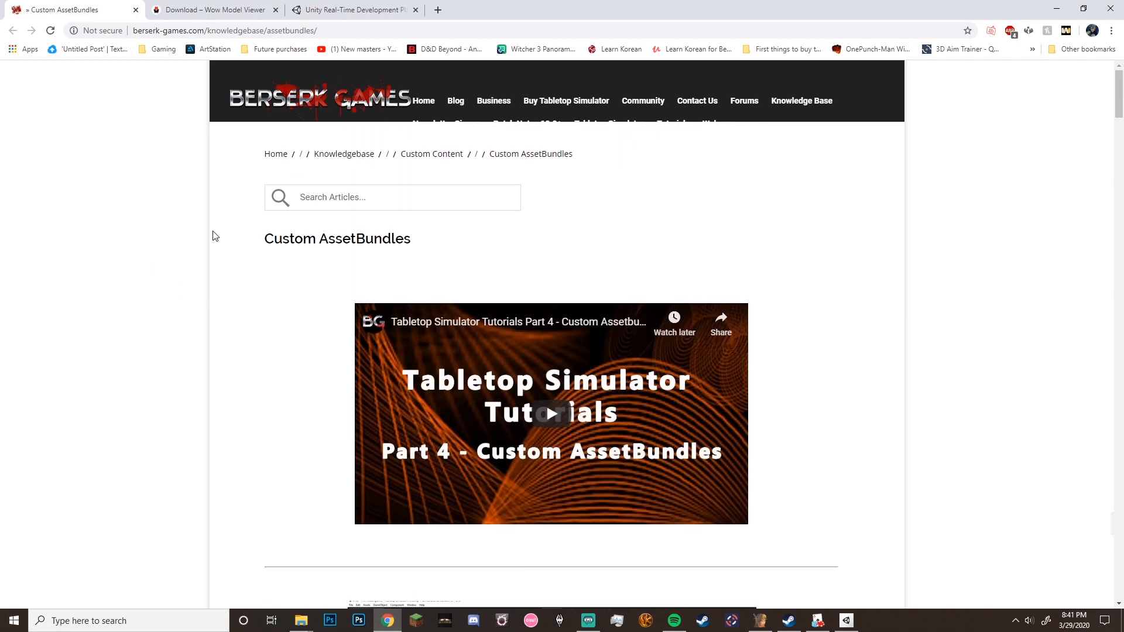
{"action": "scroll", "coordinate": [188, 283], "scroll_direction": "down", "scroll_amount": 5}
{"action": "scroll", "coordinate": [183, 286], "scroll_direction": "down", "scroll_amount": 5}
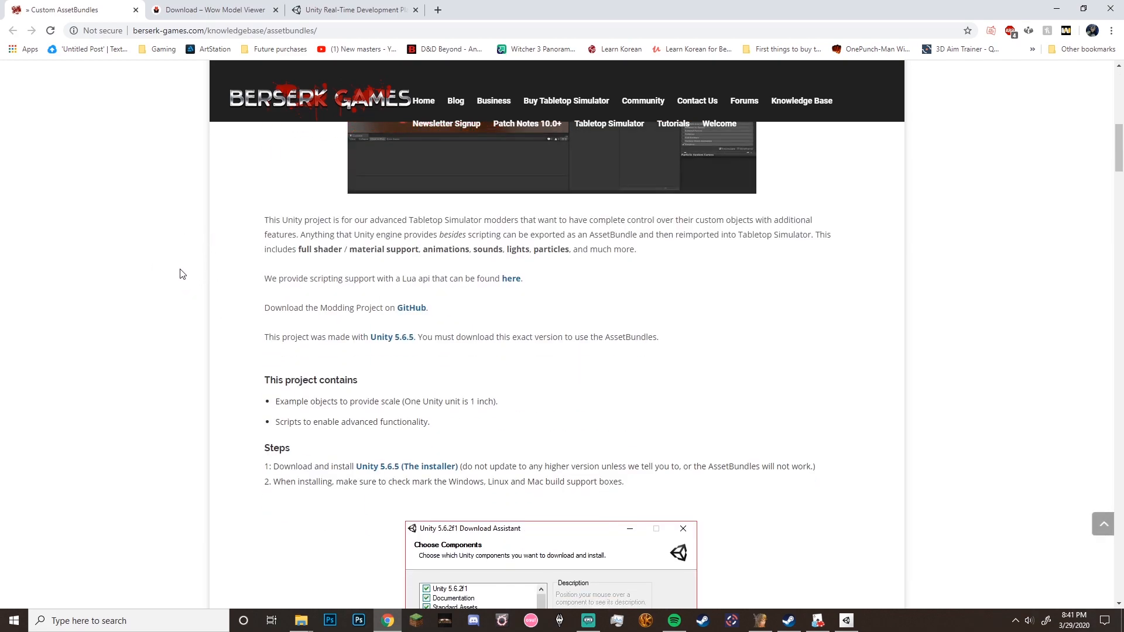
{"action": "scroll", "coordinate": [468, 260], "scroll_direction": "down", "scroll_amount": 3}
{"action": "scroll", "coordinate": [527, 293], "scroll_direction": "up", "scroll_amount": 4}
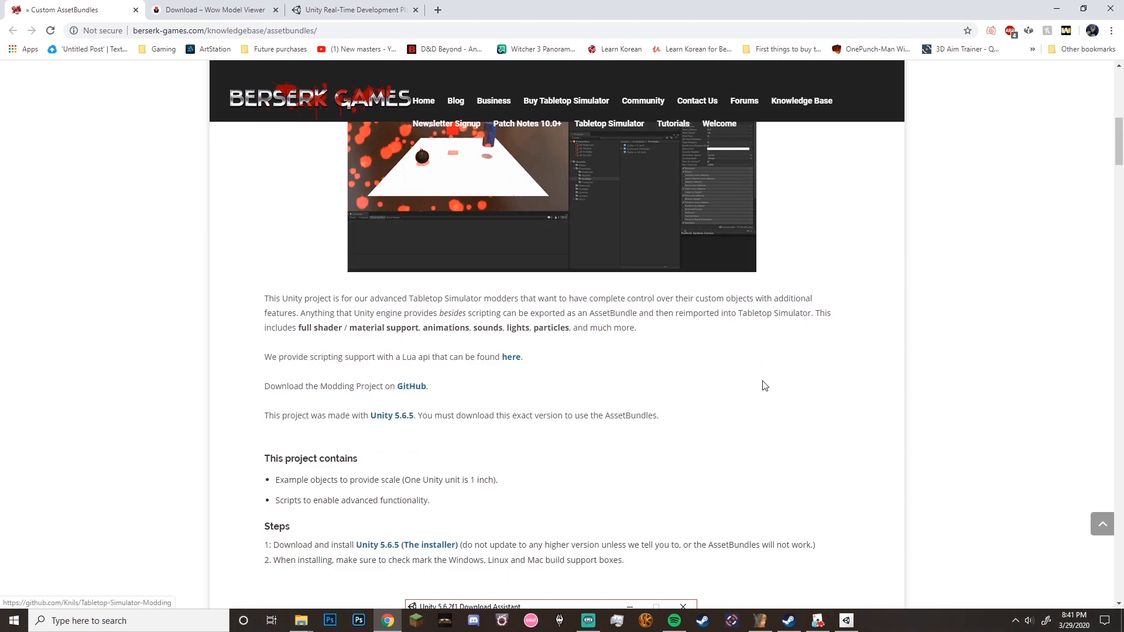
{"action": "scroll", "coordinate": [760, 383], "scroll_direction": "up", "scroll_amount": 10}
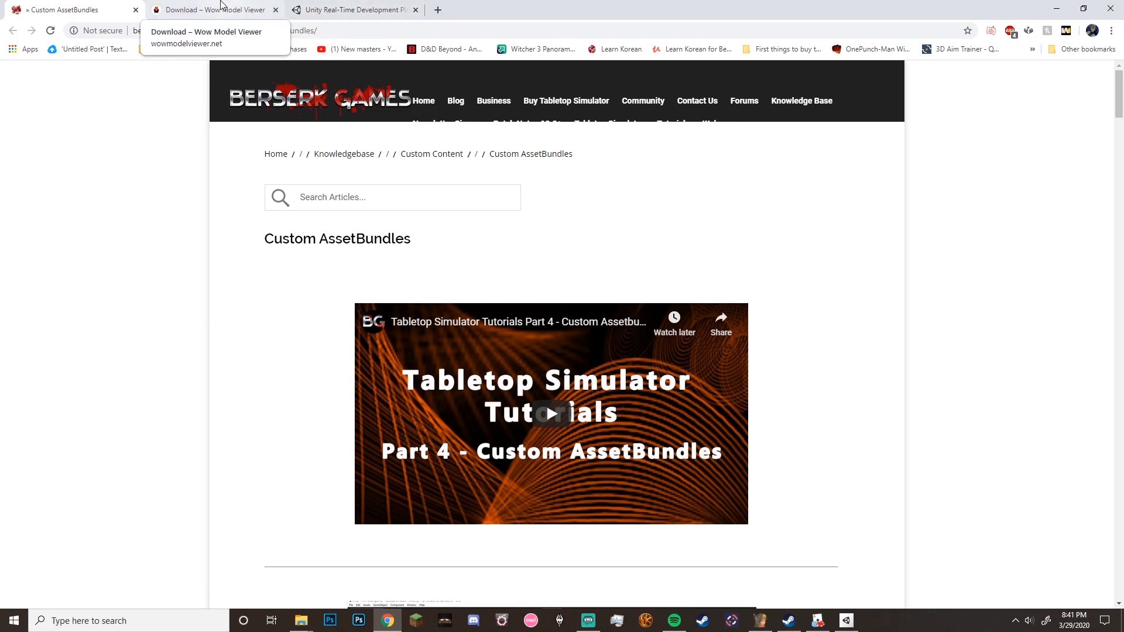
Switch to WoW Model Viewer and look through the race folders under Character, including Thinhuman
{"action": "left_click", "coordinate": [222, 4]}
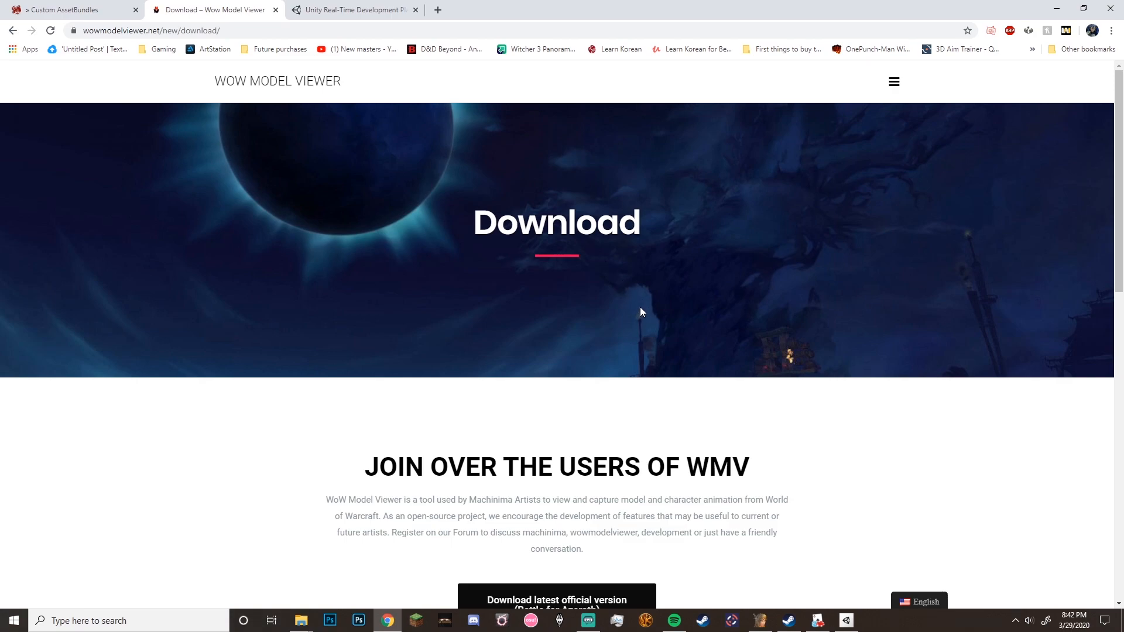
{"action": "left_click", "coordinate": [760, 620]}
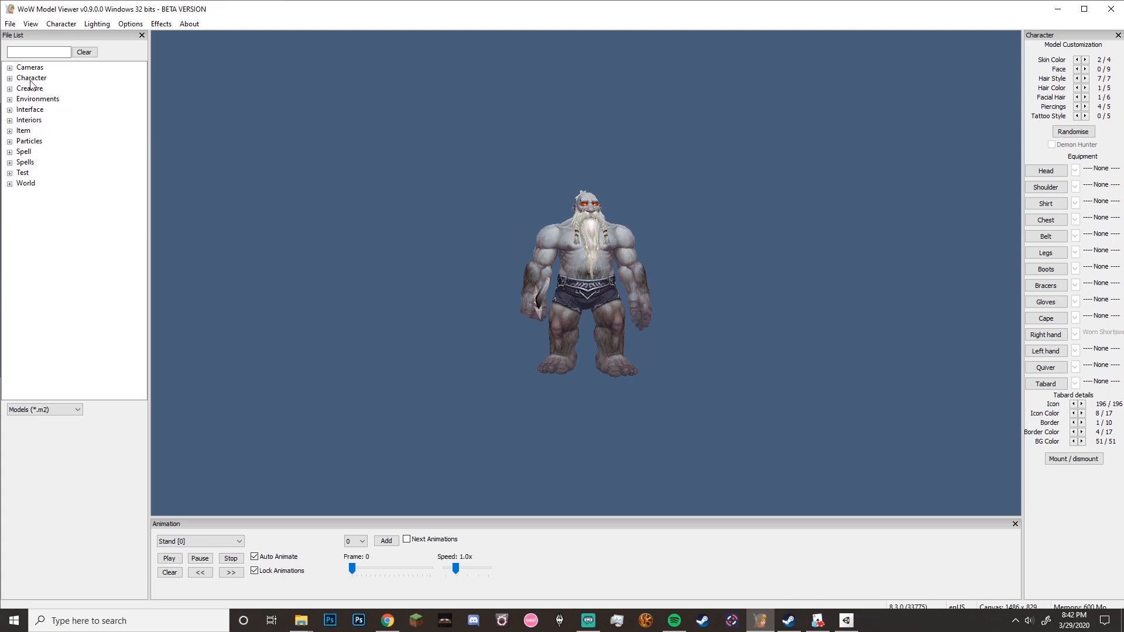
{"action": "left_click", "coordinate": [10, 78]}
{"action": "scroll", "coordinate": [71, 97], "scroll_direction": "down", "scroll_amount": 3}
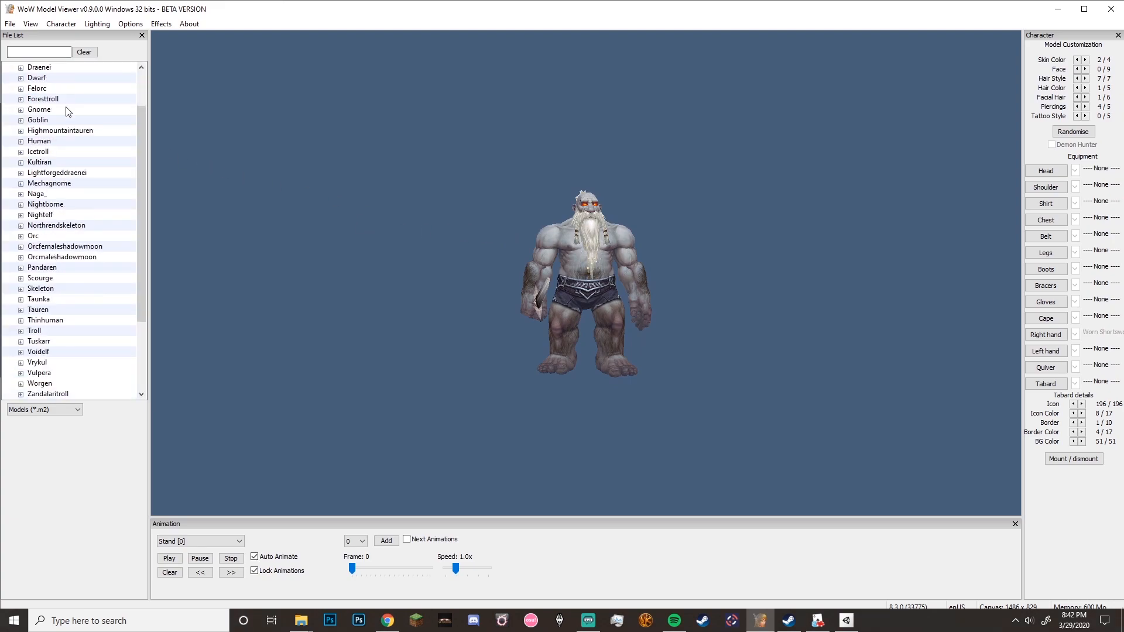
{"action": "scroll", "coordinate": [87, 256], "scroll_direction": "up", "scroll_amount": 1}
{"action": "scroll", "coordinate": [79, 217], "scroll_direction": "up", "scroll_amount": 2}
{"action": "scroll", "coordinate": [72, 193], "scroll_direction": "down", "scroll_amount": 4}
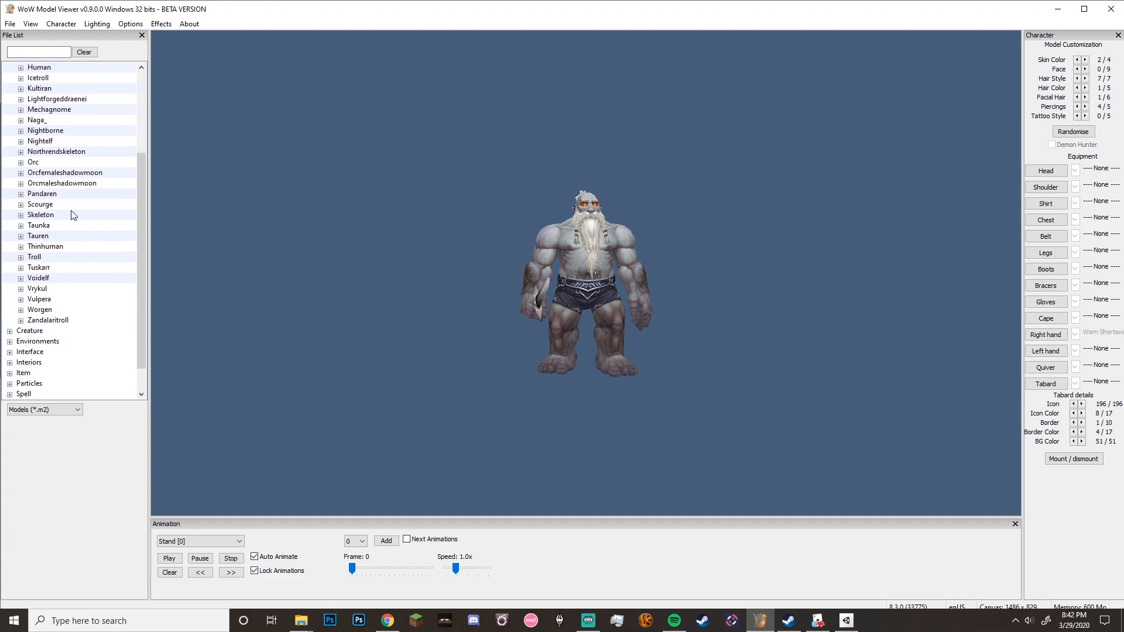
{"action": "scroll", "coordinate": [81, 299], "scroll_direction": "up", "scroll_amount": 1}
{"action": "left_click", "coordinate": [62, 361]}
{"action": "left_click", "coordinate": [62, 352]}
{"action": "left_click", "coordinate": [65, 340]}
{"action": "left_click", "coordinate": [77, 290]}
{"action": "scroll", "coordinate": [78, 296], "scroll_direction": "up", "scroll_amount": 3}
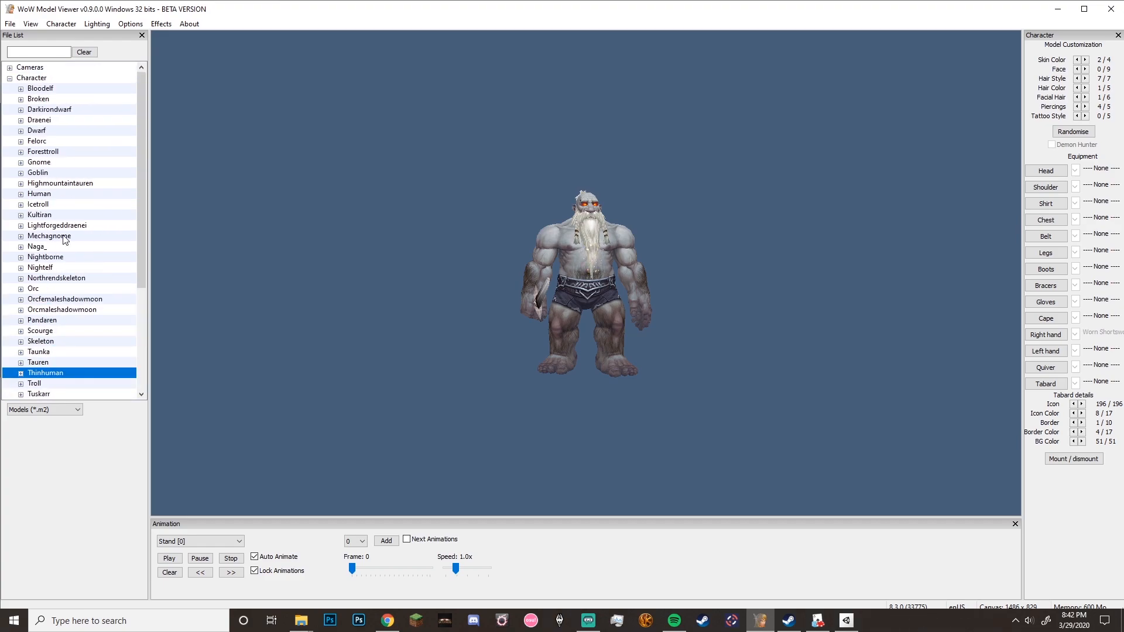
{"action": "left_click", "coordinate": [10, 78]}
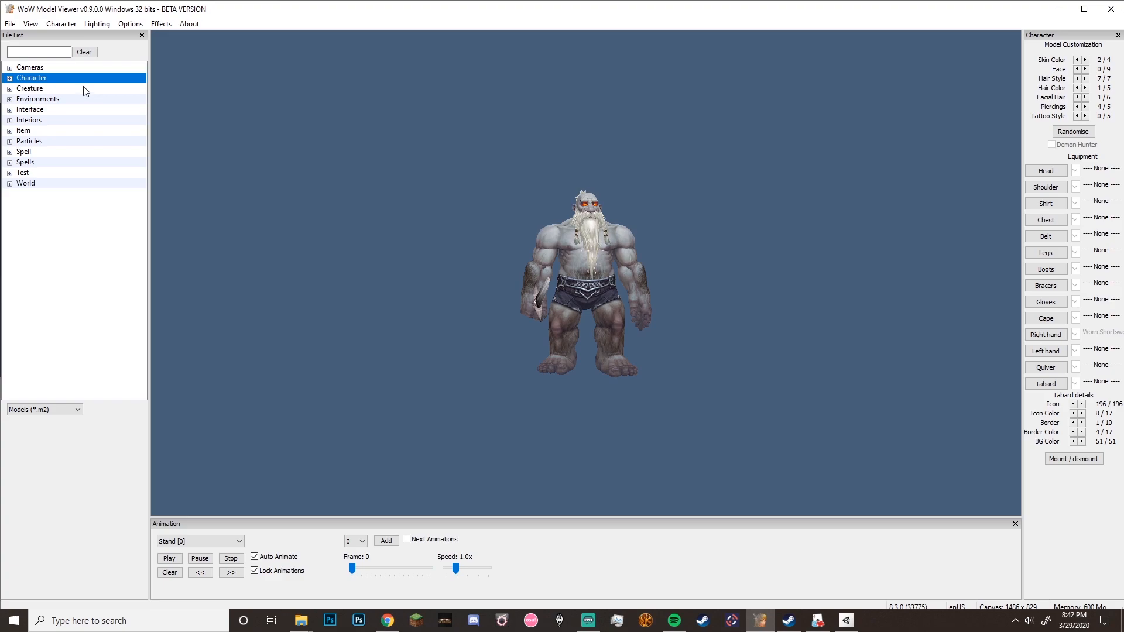
Browse the Creature folder and load the amanthul.m2 model from Amanthul
{"action": "left_click", "coordinate": [10, 89]}
{"action": "scroll", "coordinate": [83, 120], "scroll_direction": "down", "scroll_amount": 5}
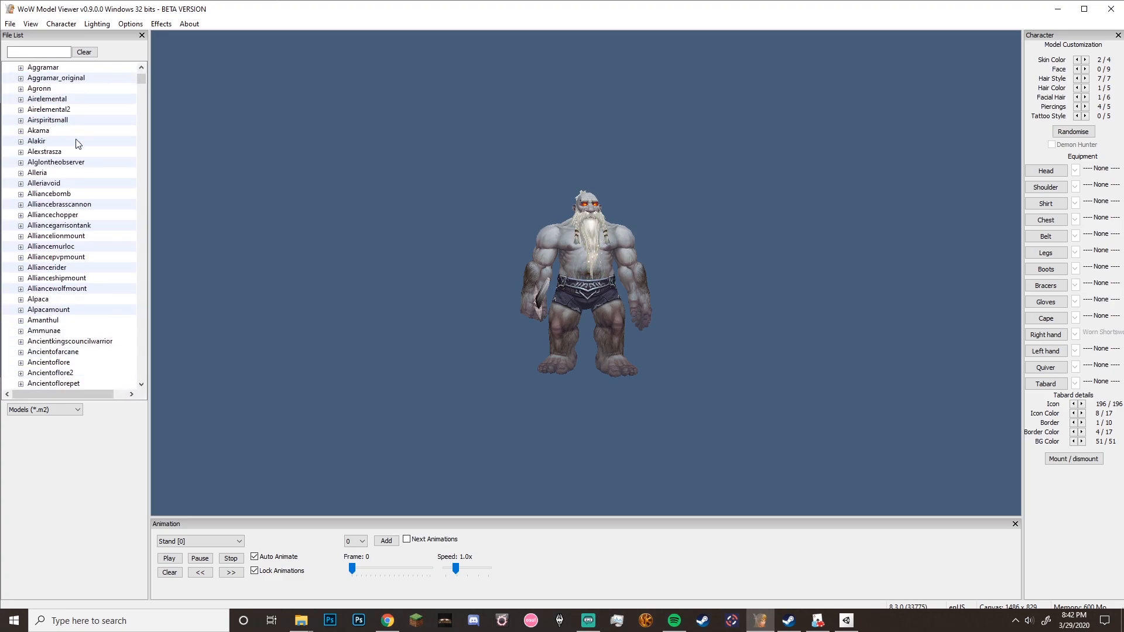
{"action": "scroll", "coordinate": [83, 126], "scroll_direction": "up", "scroll_amount": 7}
{"action": "scroll", "coordinate": [83, 130], "scroll_direction": "down", "scroll_amount": 9}
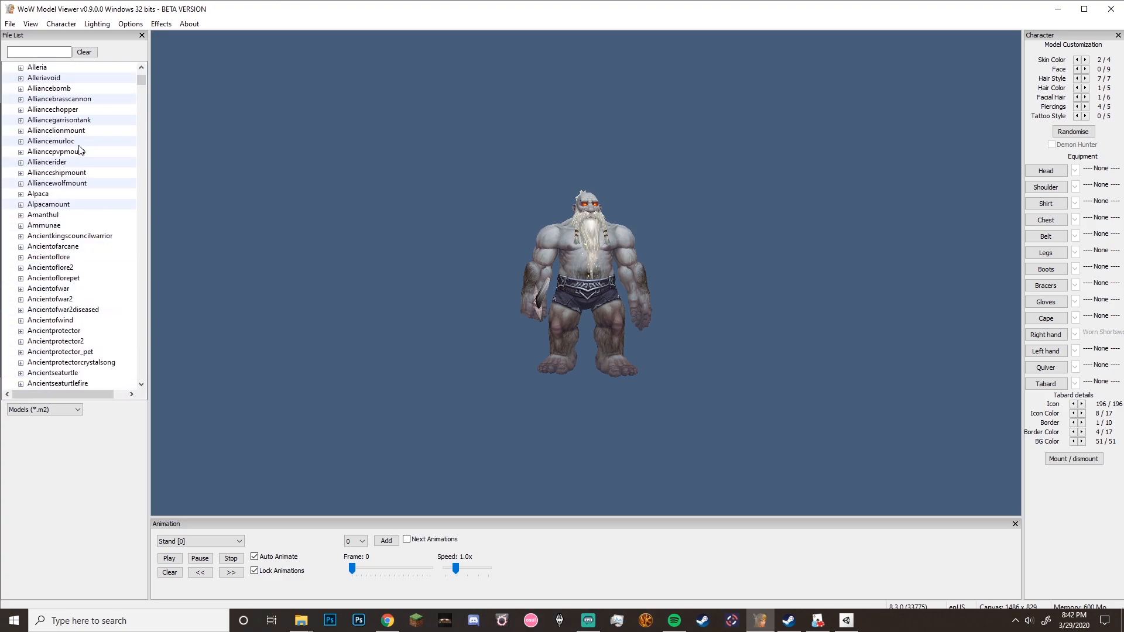
{"action": "left_click", "coordinate": [21, 131]}
{"action": "left_click", "coordinate": [57, 141]}
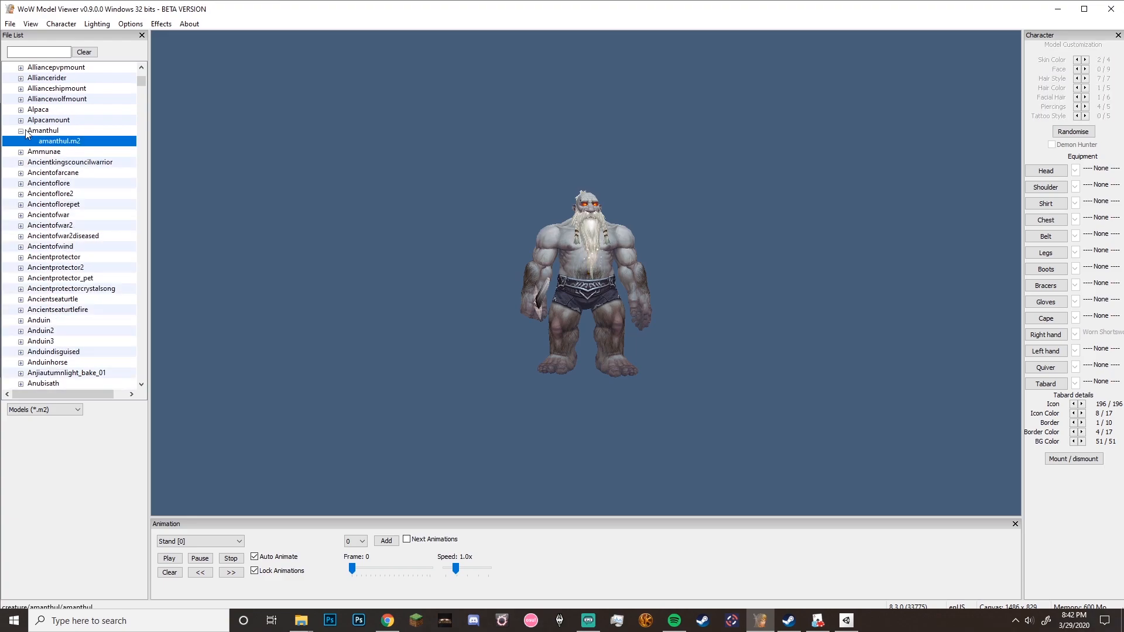
{"action": "left_click_drag", "start_coordinate": [562, 187], "coordinate": [597, 187]}
Load the alpaca model from the Creature folder and look further down the creature list
{"action": "left_click", "coordinate": [20, 109]}
{"action": "left_click", "coordinate": [20, 110]}
{"action": "scroll", "coordinate": [79, 150], "scroll_direction": "down", "scroll_amount": 10}
{"action": "scroll", "coordinate": [96, 172], "scroll_direction": "down", "scroll_amount": 4}
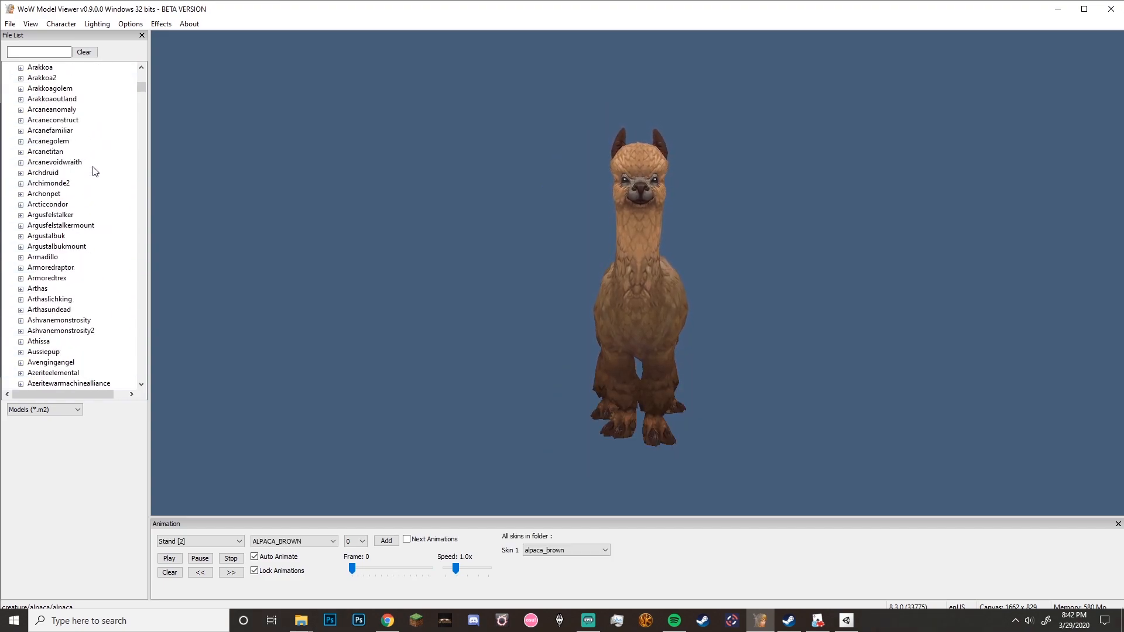
Filter the file list by "ancient" and load the creature models ancientofarcane.m2 and ancientoflore2.m2 in turn
{"action": "left_click", "coordinate": [65, 52]}
{"action": "type", "text": "ancient"}
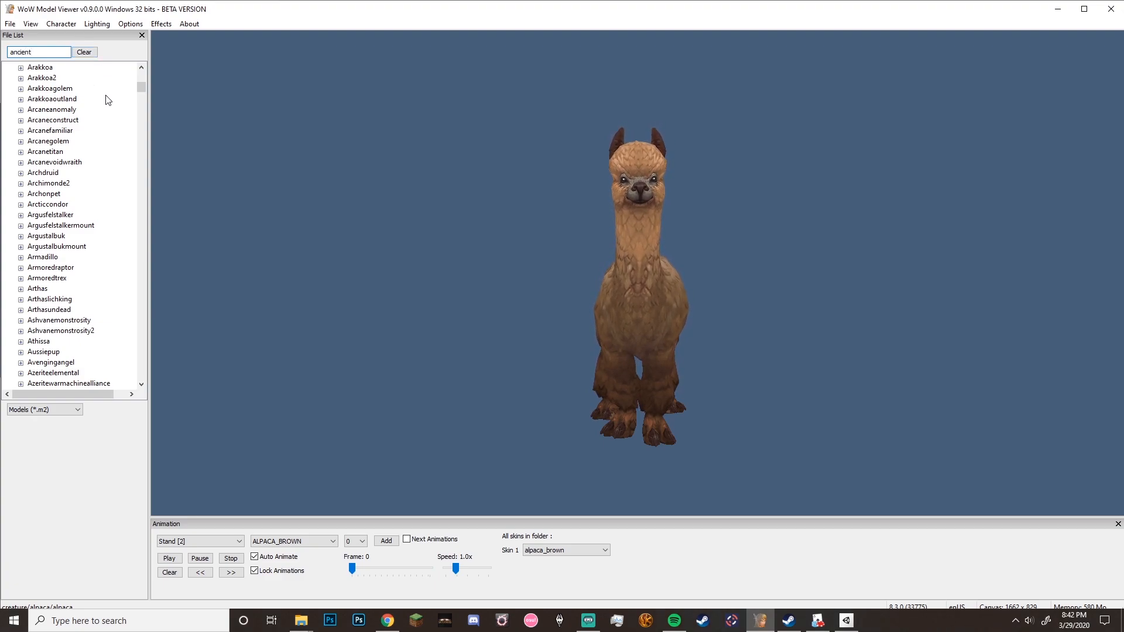
{"action": "key", "text": "Return"}
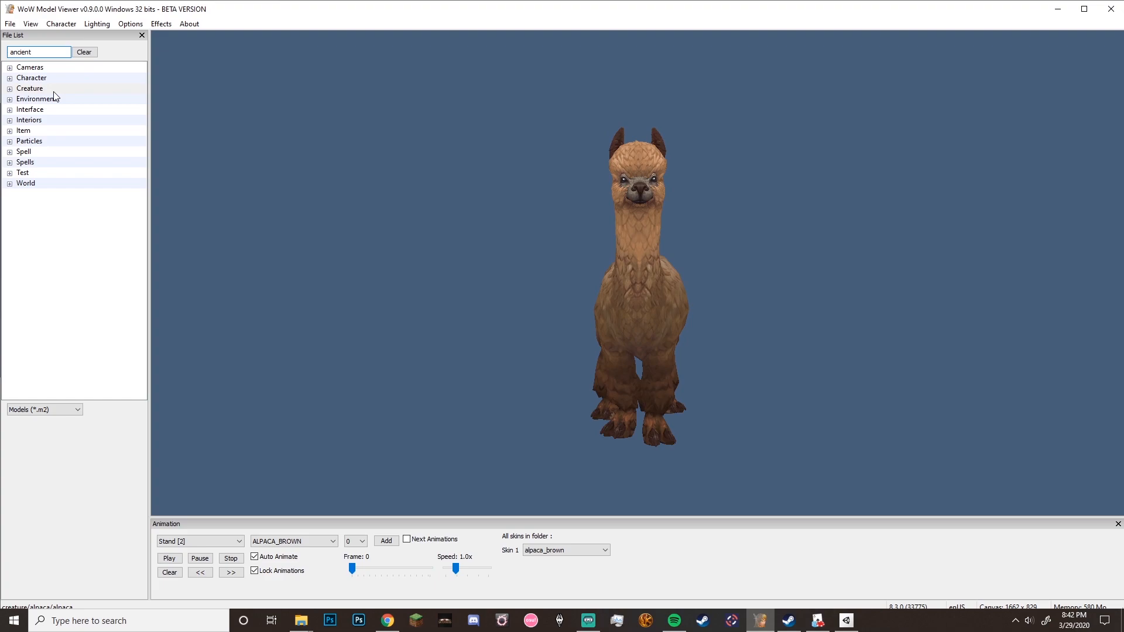
{"action": "scroll", "coordinate": [104, 133], "scroll_direction": "up", "scroll_amount": 5}
{"action": "left_click_drag", "start_coordinate": [143, 349], "coordinate": [154, 75]}
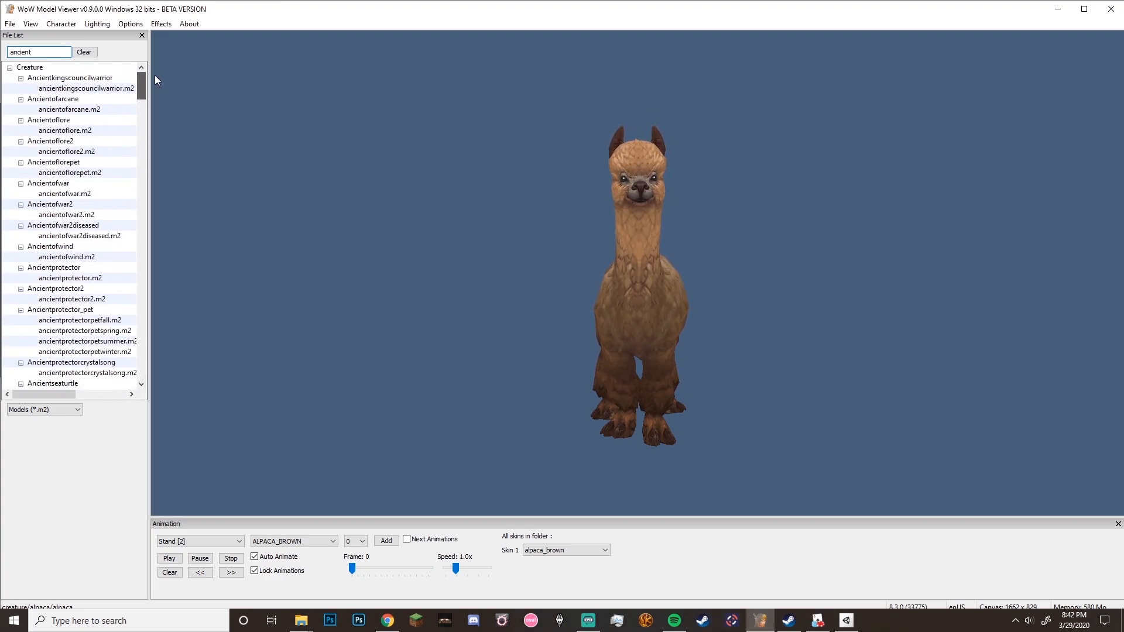
{"action": "left_click", "coordinate": [80, 110]}
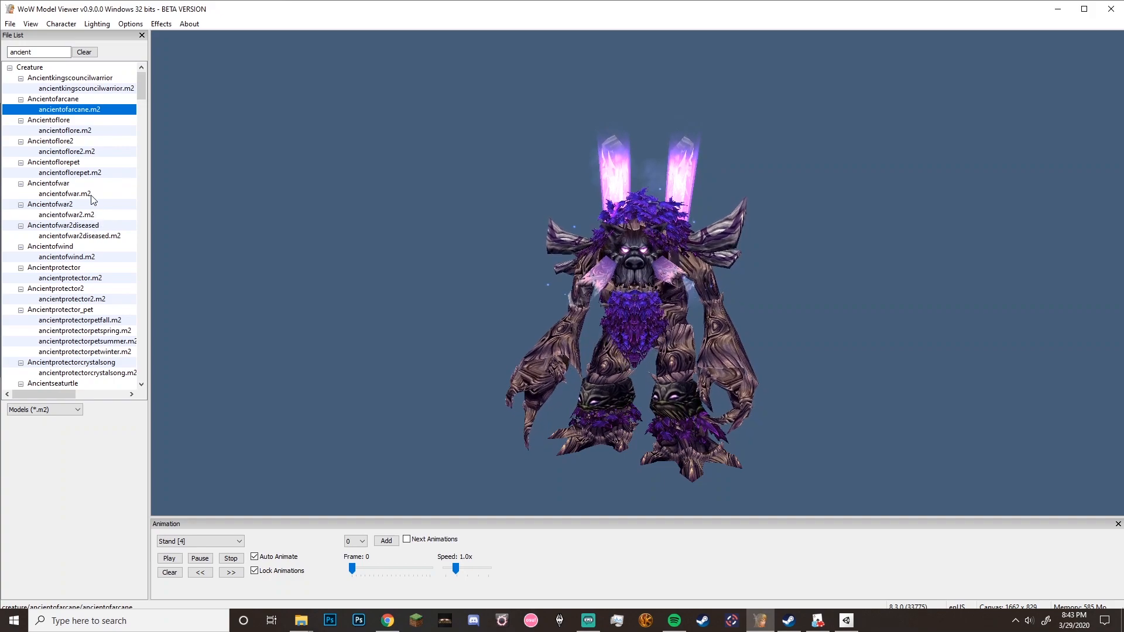
{"action": "left_click", "coordinate": [87, 151]}
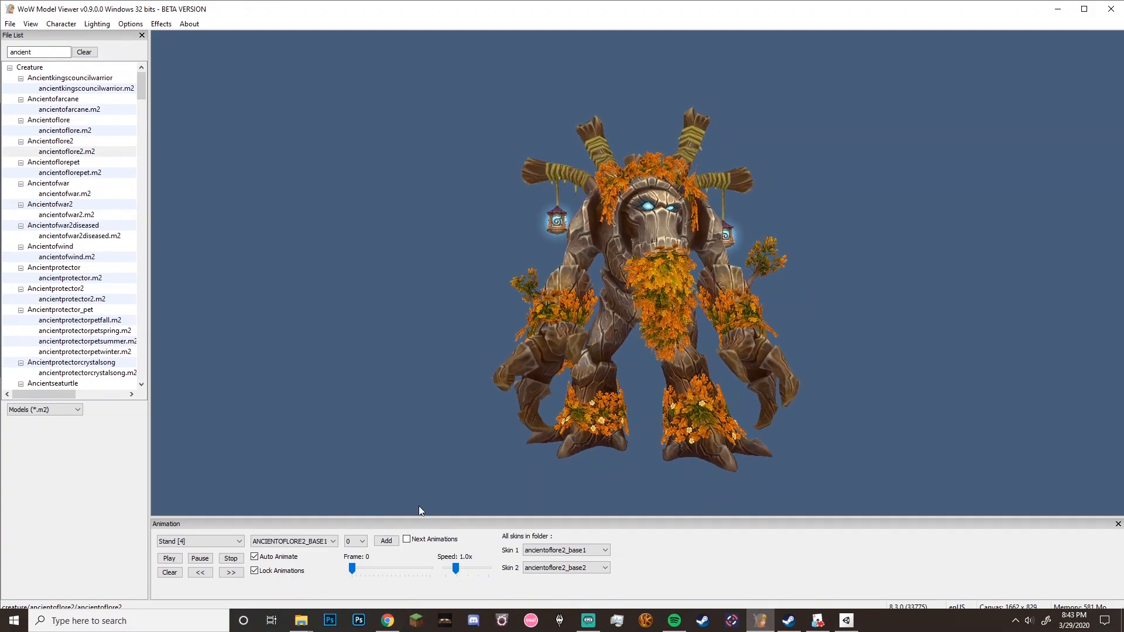
Preview the Stand [4] animation of the ancientoflore2 model by stopping and replaying it several times
{"action": "left_click", "coordinate": [230, 558]}
{"action": "left_click", "coordinate": [169, 558]}
{"action": "left_click", "coordinate": [236, 562]}
{"action": "left_click", "coordinate": [171, 562]}
{"action": "left_click", "coordinate": [230, 563]}
{"action": "left_click", "coordinate": [173, 561]}
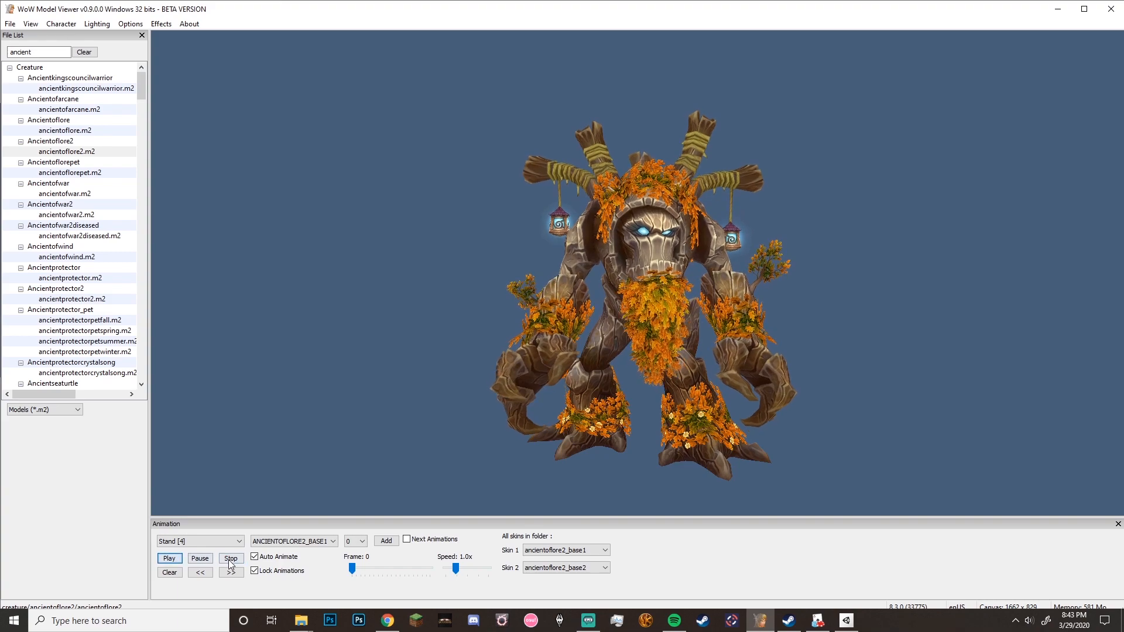
Switch the model's animation to DragonStomp [22], stop playback and scrub to about frame 469
{"action": "left_click", "coordinate": [199, 541]}
{"action": "scroll", "coordinate": [188, 463], "scroll_direction": "up", "scroll_amount": 3}
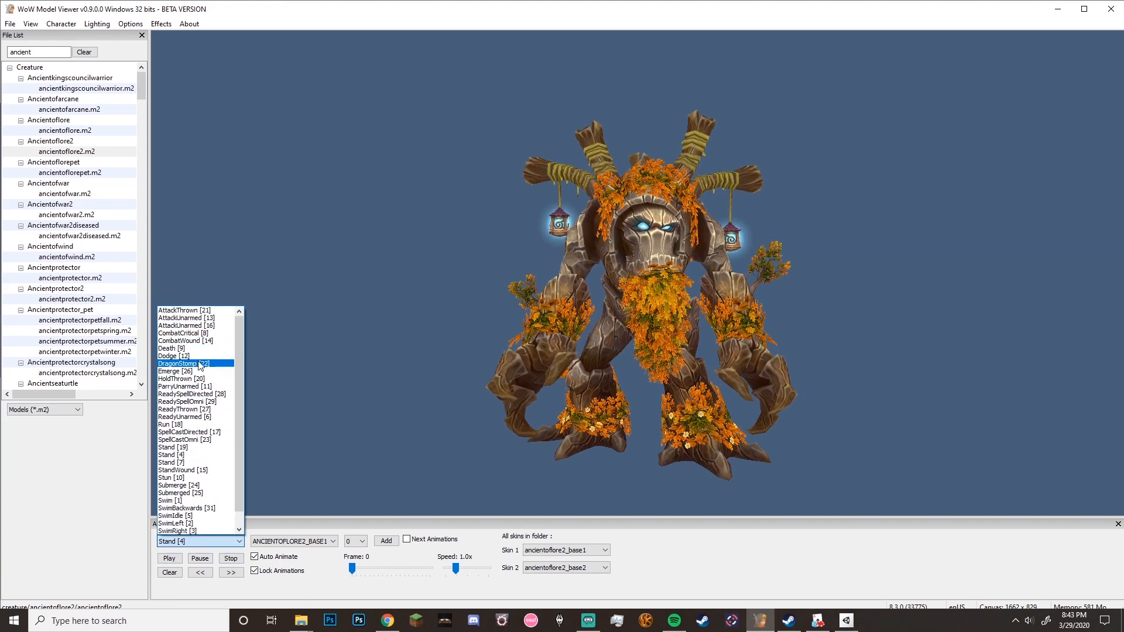
{"action": "left_click", "coordinate": [199, 363]}
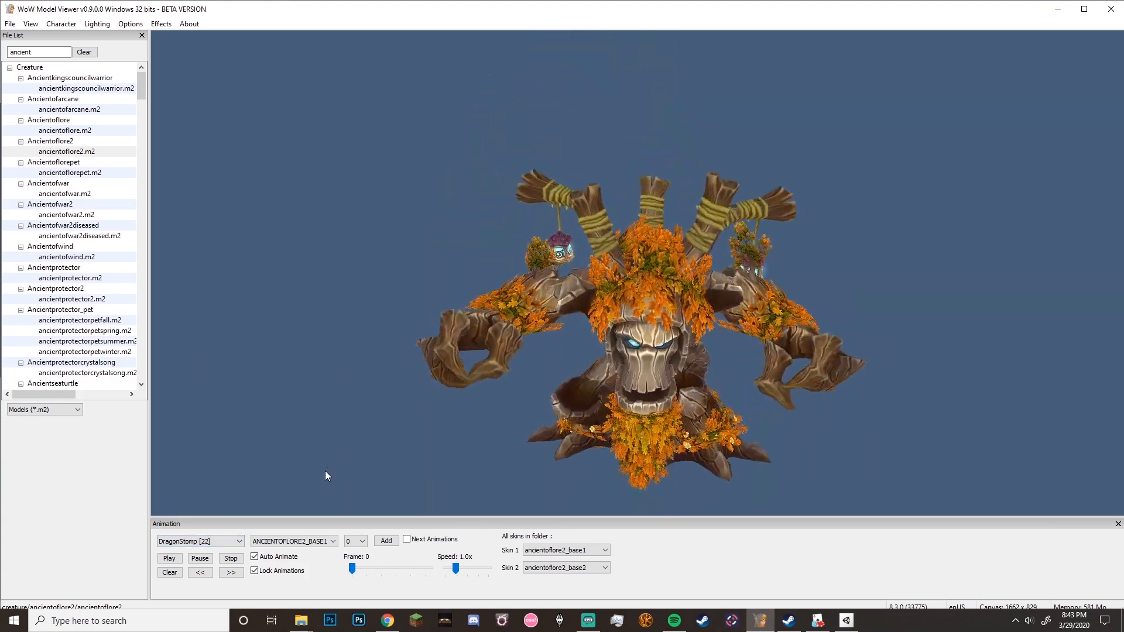
{"action": "left_click", "coordinate": [231, 558]}
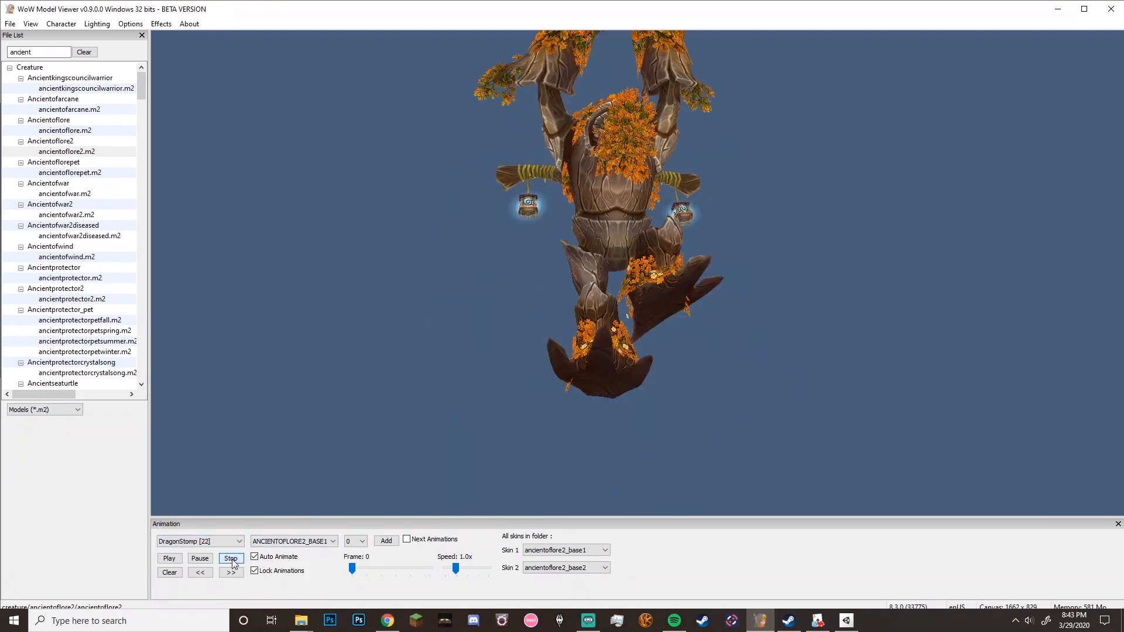
{"action": "left_click_drag", "start_coordinate": [349, 568], "coordinate": [398, 561]}
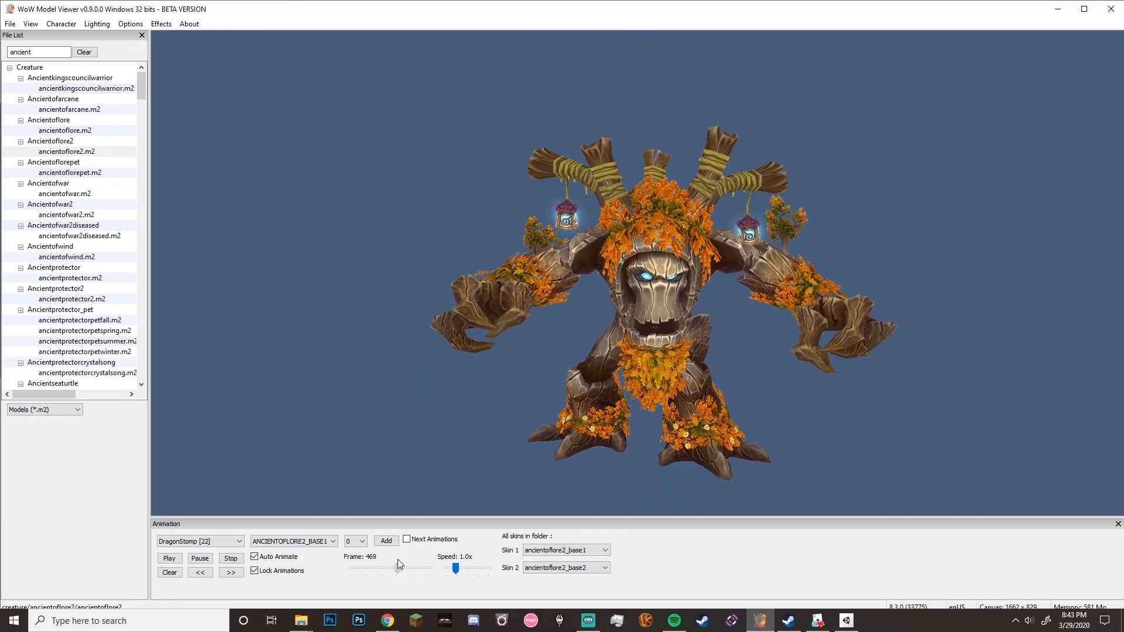
Scrub the DragonStomp [22] animation to frame 547
{"action": "mouse_move", "coordinate": [608, 420]}
{"action": "left_mouse_down"}
{"action": "mouse_move", "coordinate": [665, 424]}
{"action": "mouse_move", "coordinate": [611, 420]}
{"action": "mouse_move", "coordinate": [623, 420]}
{"action": "left_mouse_up"}
{"action": "scroll", "coordinate": [623, 420], "scroll_direction": "up", "scroll_amount": 3}
{"action": "left_click_drag", "start_coordinate": [400, 568], "coordinate": [407, 568]}
Examine the posed tree creature from several angles and distances
{"action": "left_click_drag", "start_coordinate": [620, 436], "coordinate": [591, 314]}
{"action": "left_click_drag", "start_coordinate": [684, 337], "coordinate": [686, 305]}
{"action": "scroll", "coordinate": [679, 289], "scroll_direction": "up", "scroll_amount": 1}
{"action": "scroll", "coordinate": [672, 290], "scroll_direction": "up", "scroll_amount": 1}
{"action": "scroll", "coordinate": [671, 290], "scroll_direction": "down", "scroll_amount": 5}
{"action": "scroll", "coordinate": [686, 304], "scroll_direction": "up", "scroll_amount": 1}
{"action": "scroll", "coordinate": [644, 299], "scroll_direction": "up", "scroll_amount": 3}
{"action": "left_click_drag", "start_coordinate": [591, 294], "coordinate": [506, 161]}
{"action": "scroll", "coordinate": [657, 290], "scroll_direction": "down", "scroll_amount": 4}
{"action": "left_click_drag", "start_coordinate": [667, 291], "coordinate": [543, 274]}
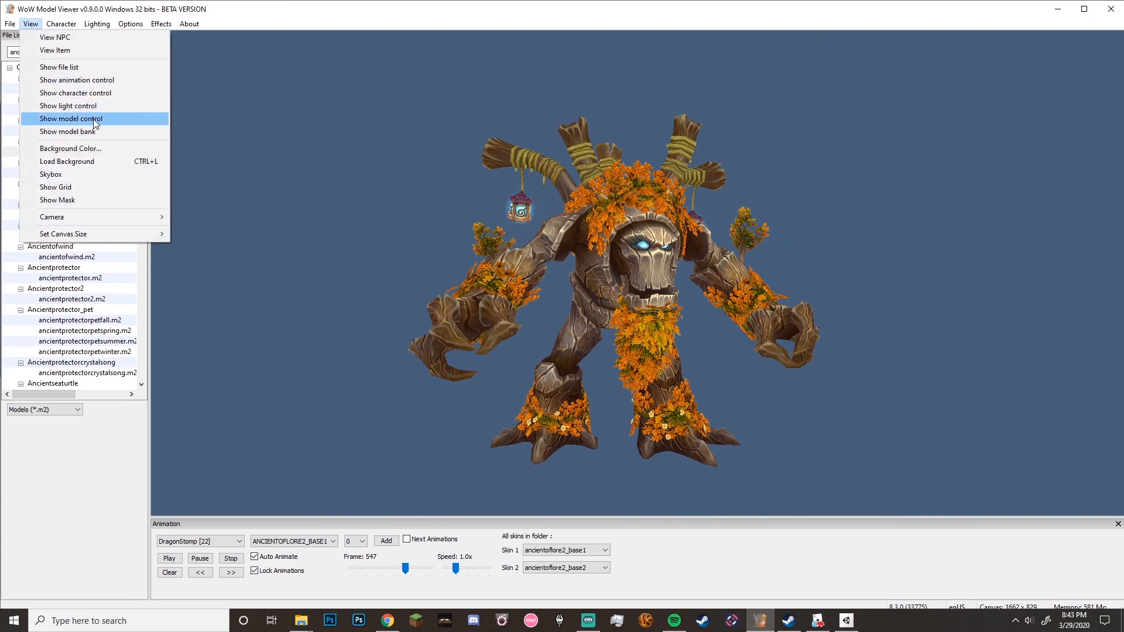
Show the model control window and look through the Main and Facial1 geoset groups
{"action": "left_click", "coordinate": [99, 119]}
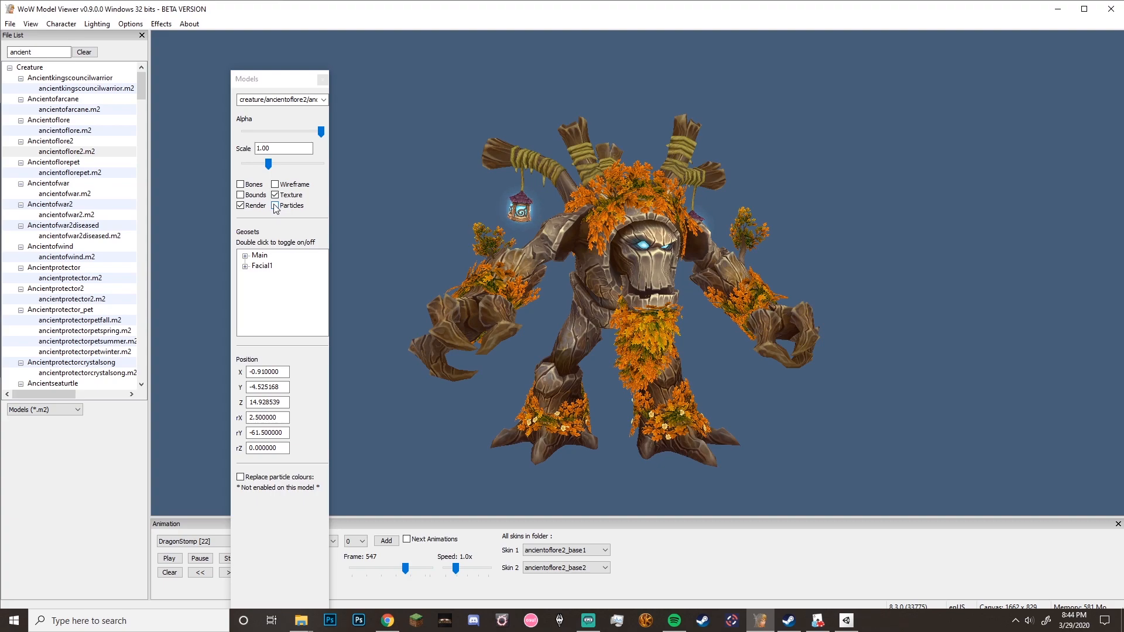
{"action": "left_click", "coordinate": [259, 256]}
{"action": "left_click", "coordinate": [267, 266]}
{"action": "left_click", "coordinate": [259, 256]}
{"action": "left_click", "coordinate": [265, 266]}
{"action": "left_click", "coordinate": [265, 256]}
{"action": "left_click", "coordinate": [267, 267]}
{"action": "left_click", "coordinate": [264, 257]}
{"action": "left_click", "coordinate": [265, 266]}
{"action": "left_click", "coordinate": [264, 257]}
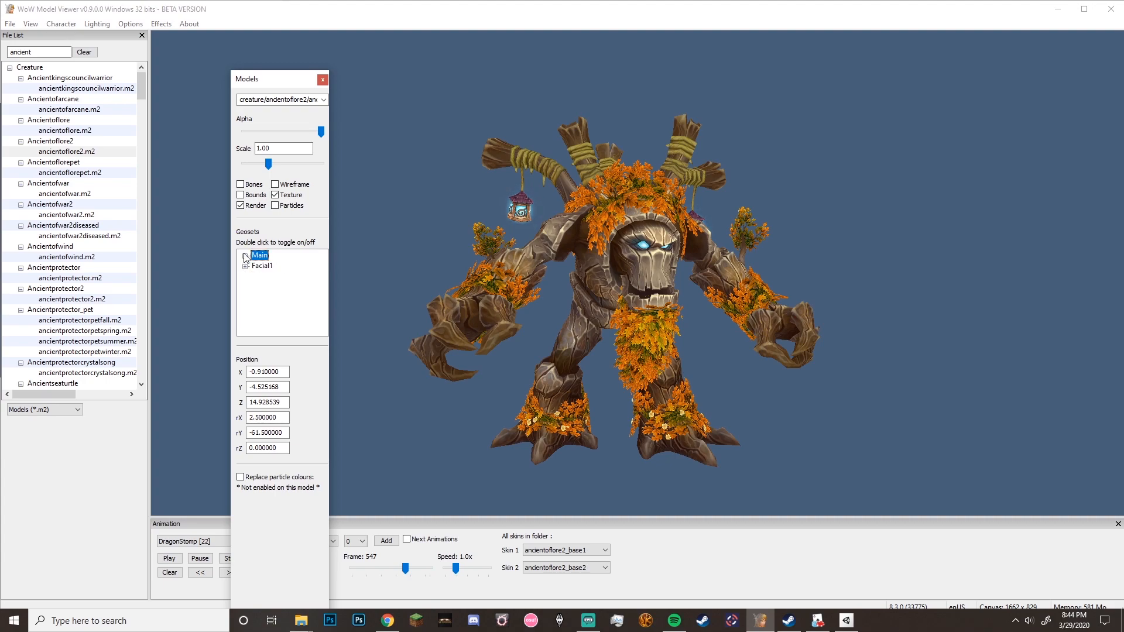
{"action": "left_click", "coordinate": [245, 256]}
{"action": "left_click", "coordinate": [246, 256]}
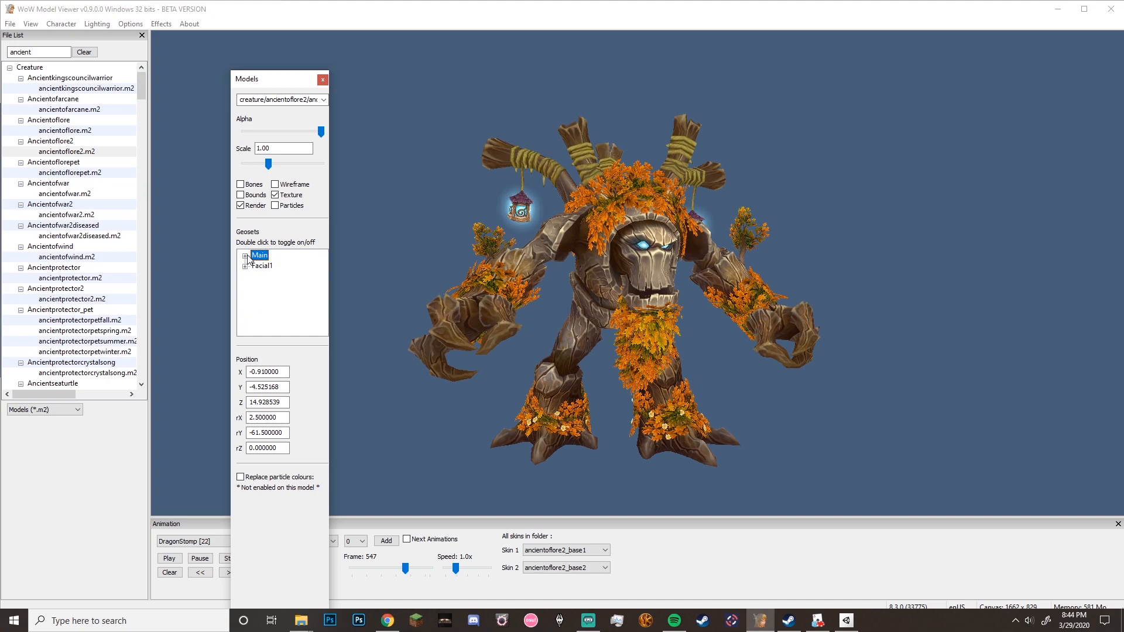
Expand the Main geoset group and go through geosets 0 to 4 one by one
{"action": "left_click", "coordinate": [245, 256]}
{"action": "left_click", "coordinate": [278, 266]}
{"action": "left_click", "coordinate": [279, 277]}
{"action": "left_click", "coordinate": [280, 288]}
{"action": "left_click", "coordinate": [280, 298]}
{"action": "left_click", "coordinate": [280, 307]}
{"action": "left_click", "coordinate": [275, 266]}
{"action": "left_click", "coordinate": [280, 277]}
{"action": "left_click", "coordinate": [280, 288]}
{"action": "left_click", "coordinate": [279, 299]}
{"action": "left_click", "coordinate": [278, 308]}
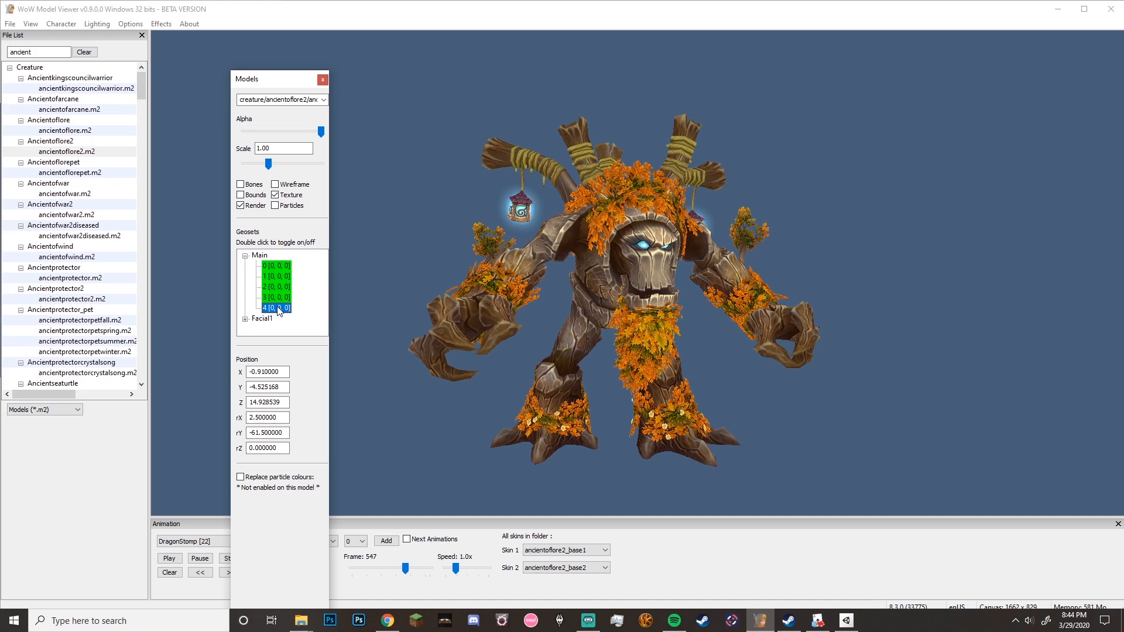
Toggle Main geoset 0 off and on several times to see which part of the creature it controls
{"action": "double_click", "coordinate": [275, 265]}
{"action": "left_click", "coordinate": [274, 279]}
{"action": "left_click", "coordinate": [279, 267]}
{"action": "double_click", "coordinate": [276, 266]}
{"action": "double_click", "coordinate": [276, 265]}
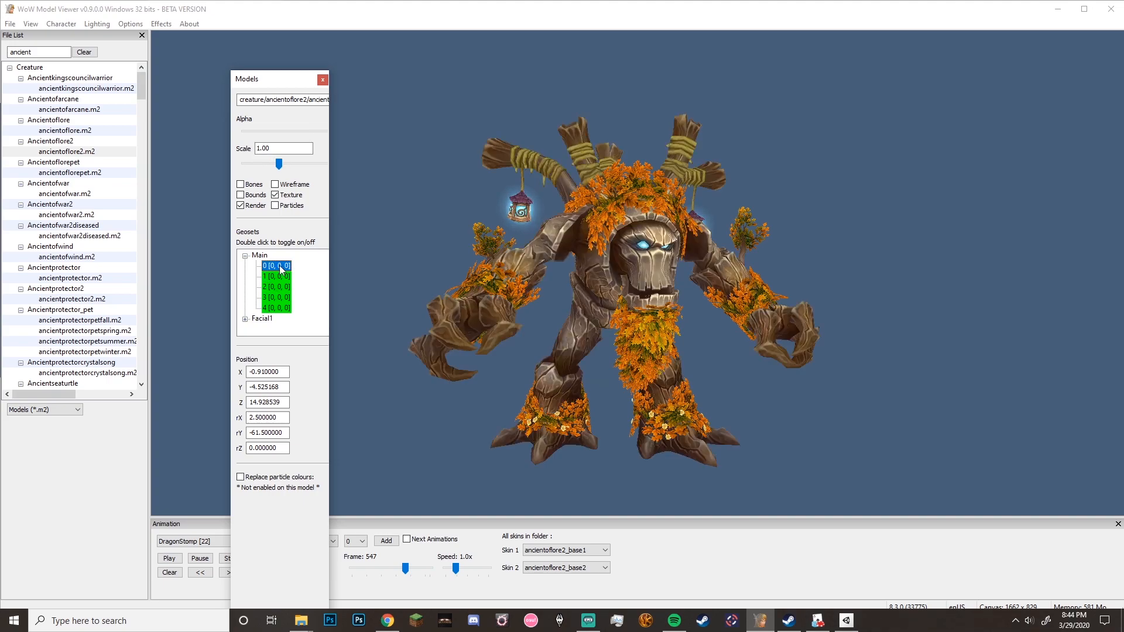
{"action": "double_click", "coordinate": [280, 267]}
{"action": "double_click", "coordinate": [280, 266]}
{"action": "double_click", "coordinate": [280, 266]}
{"action": "double_click", "coordinate": [280, 267]}
Toggle Main geosets 1 and 2 to check which parts of the creature they control
{"action": "double_click", "coordinate": [283, 276]}
{"action": "double_click", "coordinate": [283, 277]}
{"action": "double_click", "coordinate": [282, 277]}
{"action": "double_click", "coordinate": [281, 279]}
{"action": "double_click", "coordinate": [281, 281]}
{"action": "double_click", "coordinate": [279, 283]}
{"action": "left_click", "coordinate": [280, 288]}
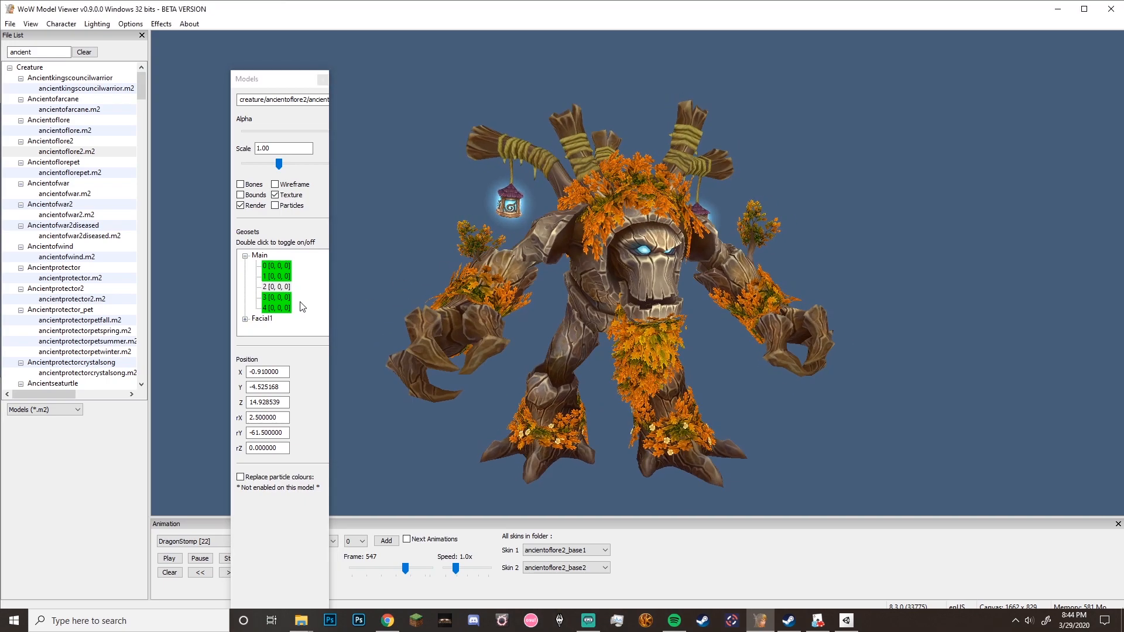
Hide Main geosets 3 and 4 and check the creature's lantern glow
{"action": "left_click", "coordinate": [282, 300]}
{"action": "mouse_move", "coordinate": [494, 301]}
{"action": "left_mouse_down"}
{"action": "mouse_move", "coordinate": [610, 309]}
{"action": "mouse_move", "coordinate": [497, 297]}
{"action": "left_mouse_up"}
{"action": "left_click", "coordinate": [282, 306]}
{"action": "double_click", "coordinate": [280, 297]}
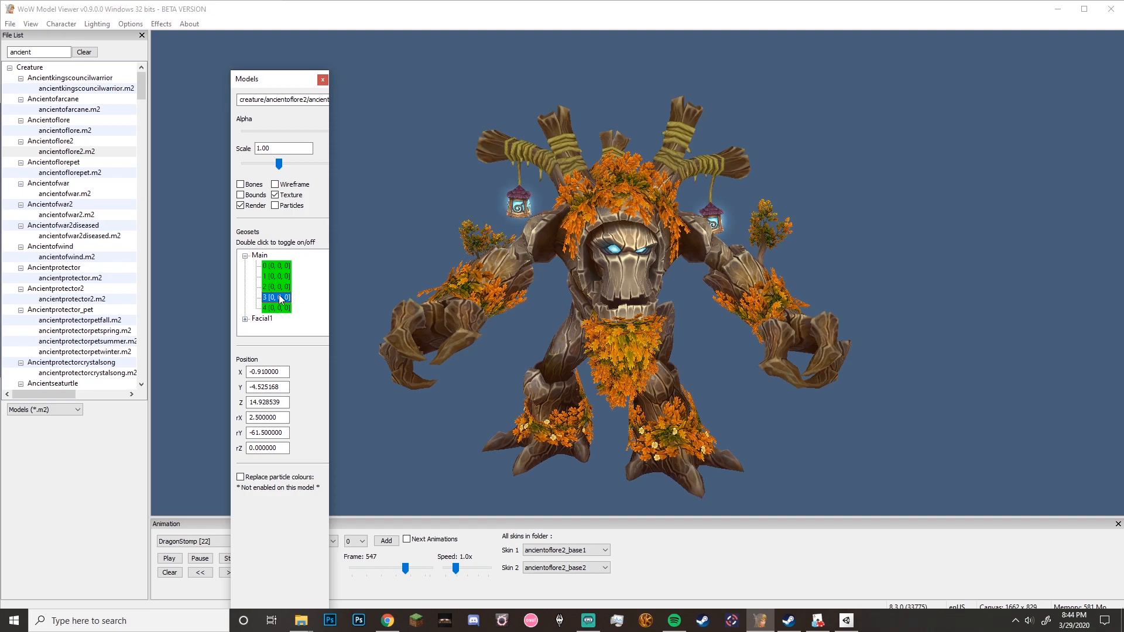
{"action": "double_click", "coordinate": [276, 307]}
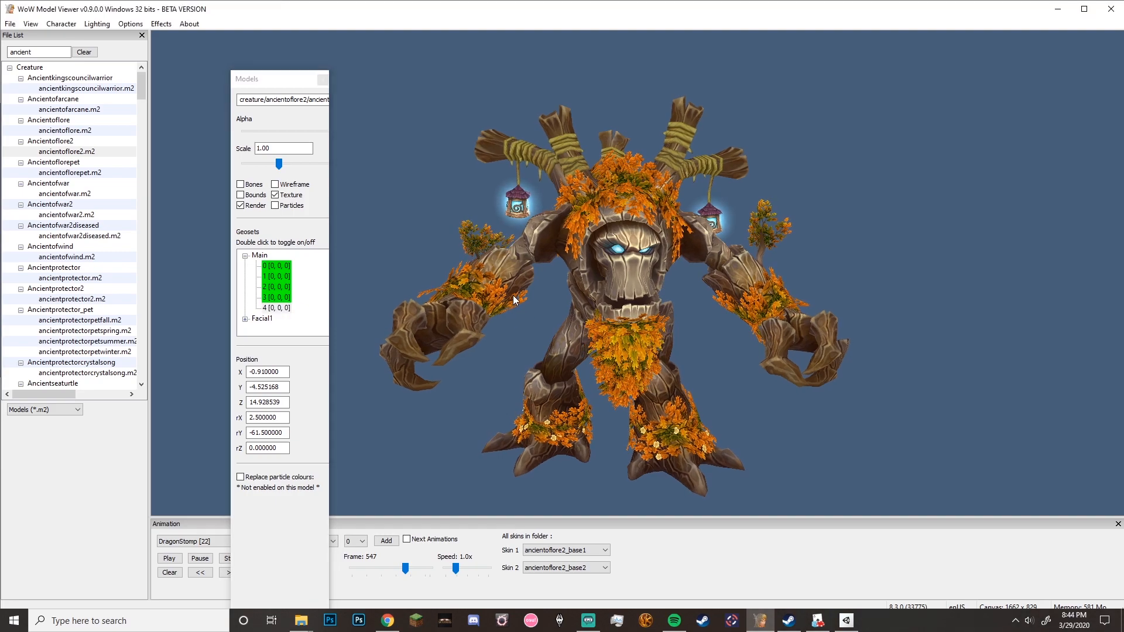
{"action": "left_click", "coordinate": [279, 306]}
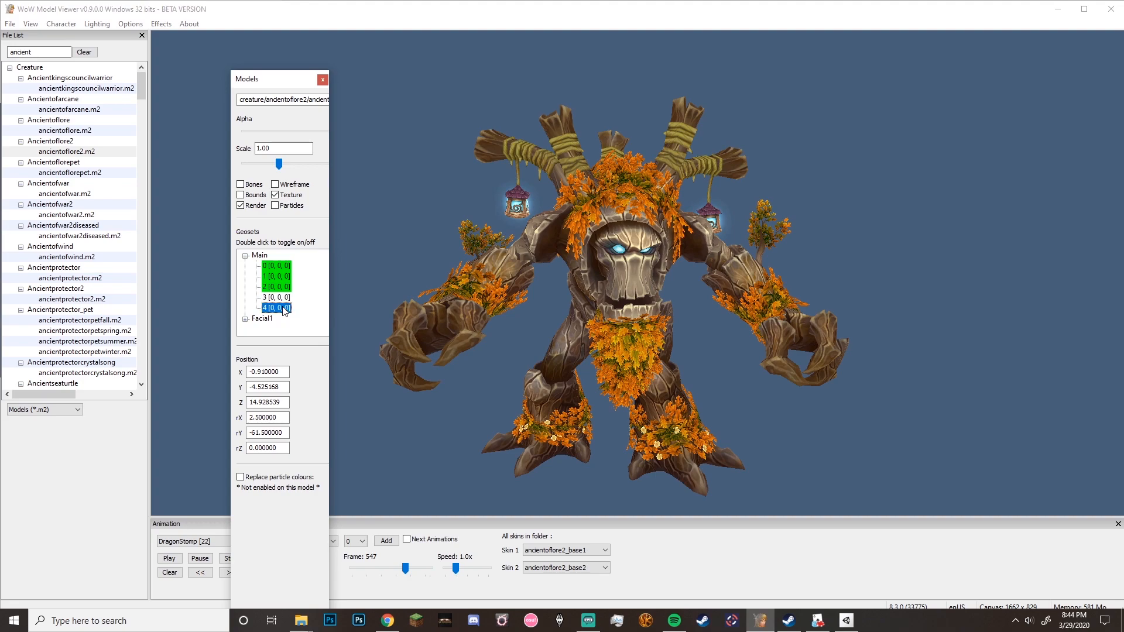
{"action": "left_click", "coordinate": [277, 298]}
{"action": "double_click", "coordinate": [278, 309]}
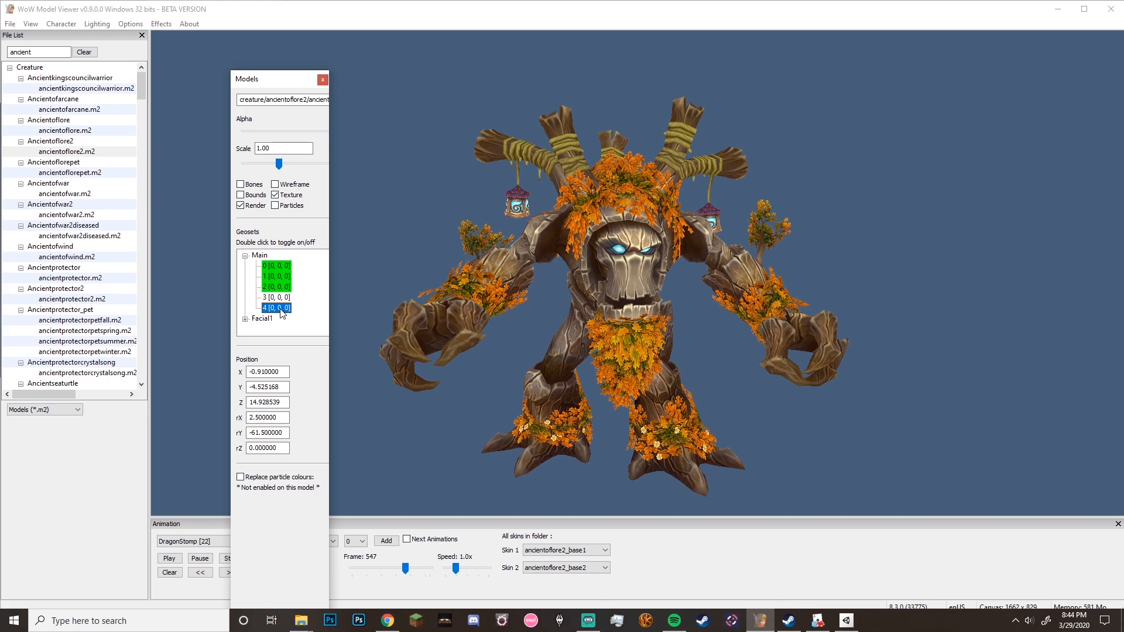
{"action": "left_click", "coordinate": [280, 297]}
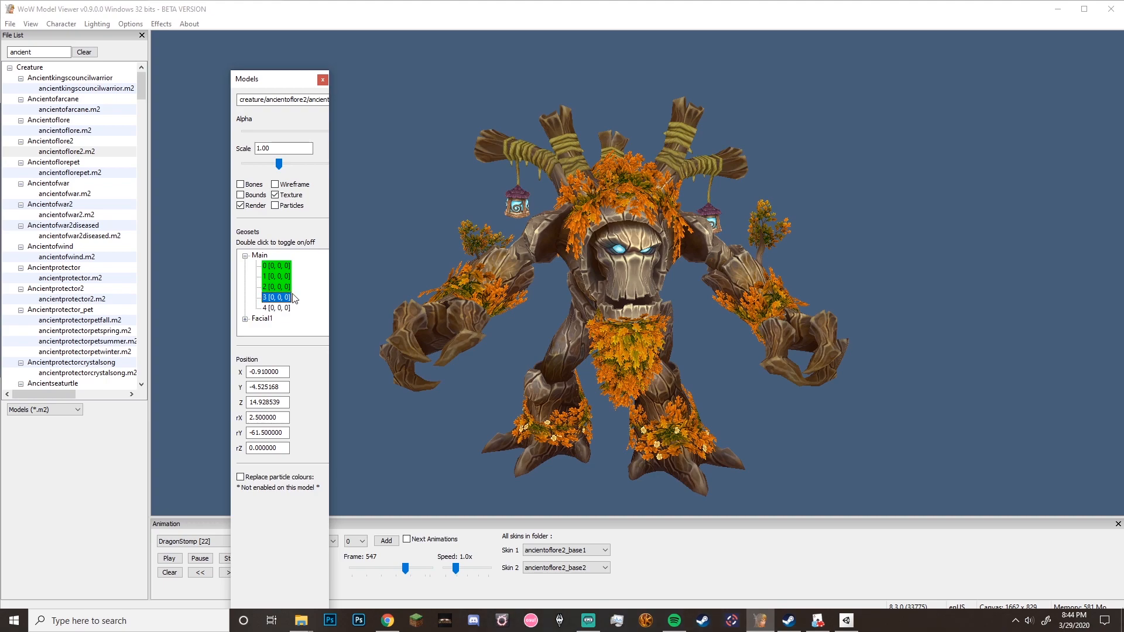
{"action": "left_click_drag", "start_coordinate": [461, 278], "coordinate": [472, 273]}
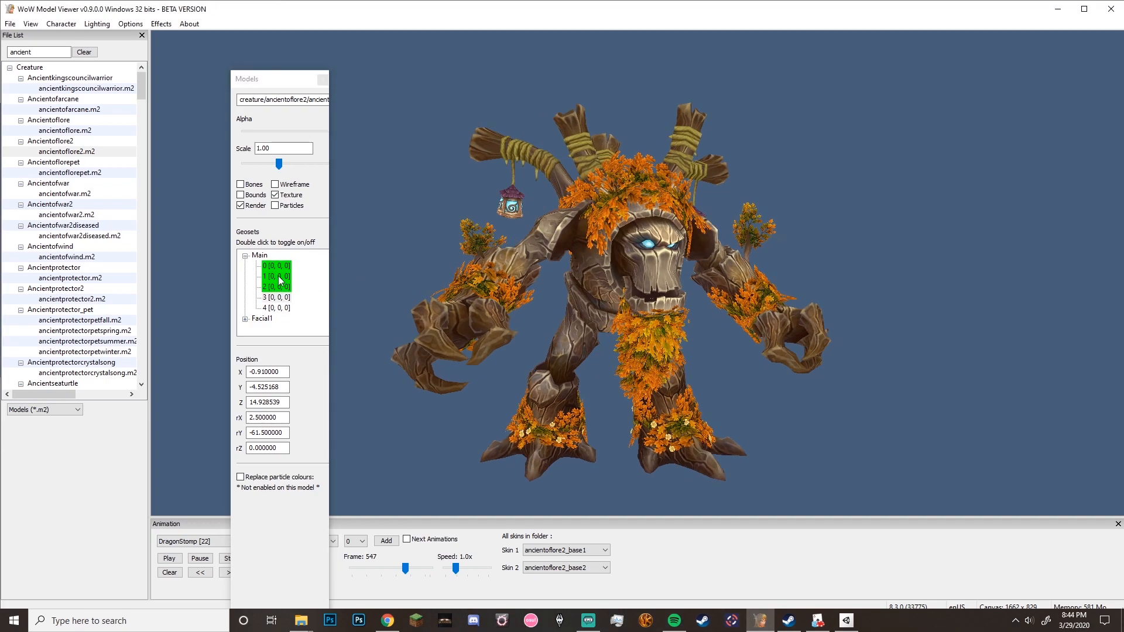
Expand the Facial1 geoset group and toggle its geoset 5 off and on repeatedly
{"action": "left_click", "coordinate": [280, 278]}
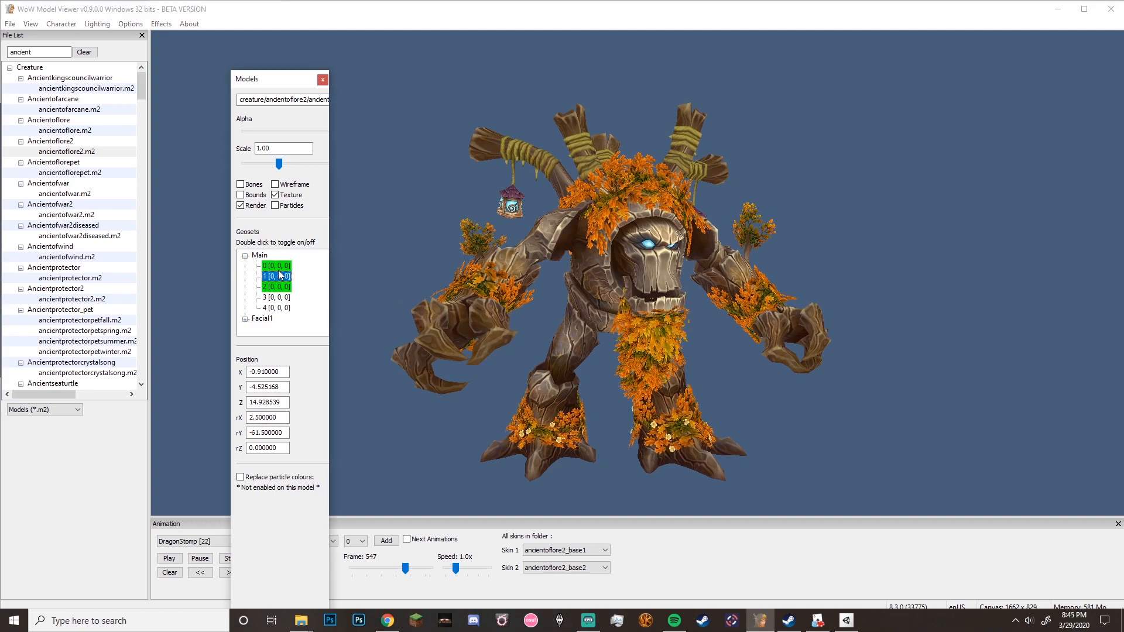
{"action": "left_click", "coordinate": [276, 286]}
{"action": "left_click", "coordinate": [246, 256]}
{"action": "left_click", "coordinate": [246, 266]}
{"action": "double_click", "coordinate": [284, 277]}
{"action": "double_click", "coordinate": [283, 277]}
{"action": "double_click", "coordinate": [284, 277]}
{"action": "double_click", "coordinate": [284, 277]}
{"action": "double_click", "coordinate": [284, 277]}
{"action": "double_click", "coordinate": [284, 276]}
{"action": "double_click", "coordinate": [286, 278]}
{"action": "double_click", "coordinate": [285, 277]}
{"action": "double_click", "coordinate": [285, 277]}
{"action": "double_click", "coordinate": [286, 277]}
{"action": "key", "text": "Return"}
{"action": "key", "text": "Return"}
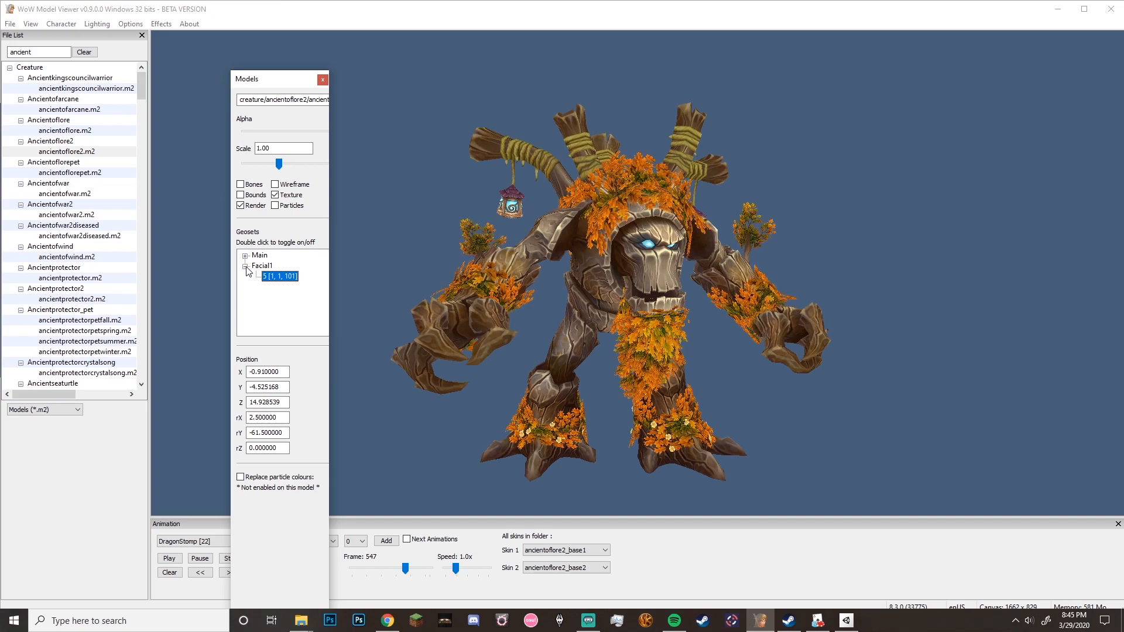
Return to the Main geoset group and toggle geoset 0 off and back on
{"action": "left_click", "coordinate": [246, 268]}
{"action": "left_click", "coordinate": [266, 256]}
{"action": "left_click", "coordinate": [264, 268]}
{"action": "left_click", "coordinate": [257, 256]}
{"action": "left_click", "coordinate": [245, 257]}
{"action": "left_click", "coordinate": [284, 287]}
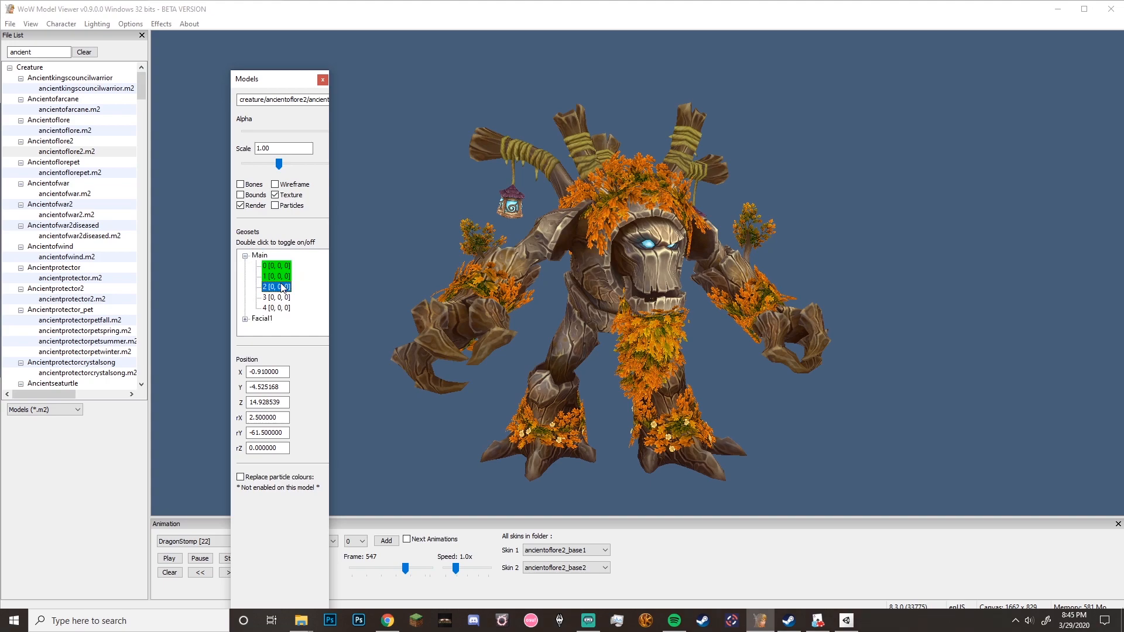
{"action": "double_click", "coordinate": [274, 267]}
{"action": "double_click", "coordinate": [273, 266]}
Collapse the Main group and toggle Facial1 geoset 5 off and back on
{"action": "left_click", "coordinate": [245, 256]}
{"action": "left_click", "coordinate": [246, 266]}
{"action": "double_click", "coordinate": [281, 277]}
{"action": "double_click", "coordinate": [281, 277]}
{"action": "left_click", "coordinate": [246, 267]}
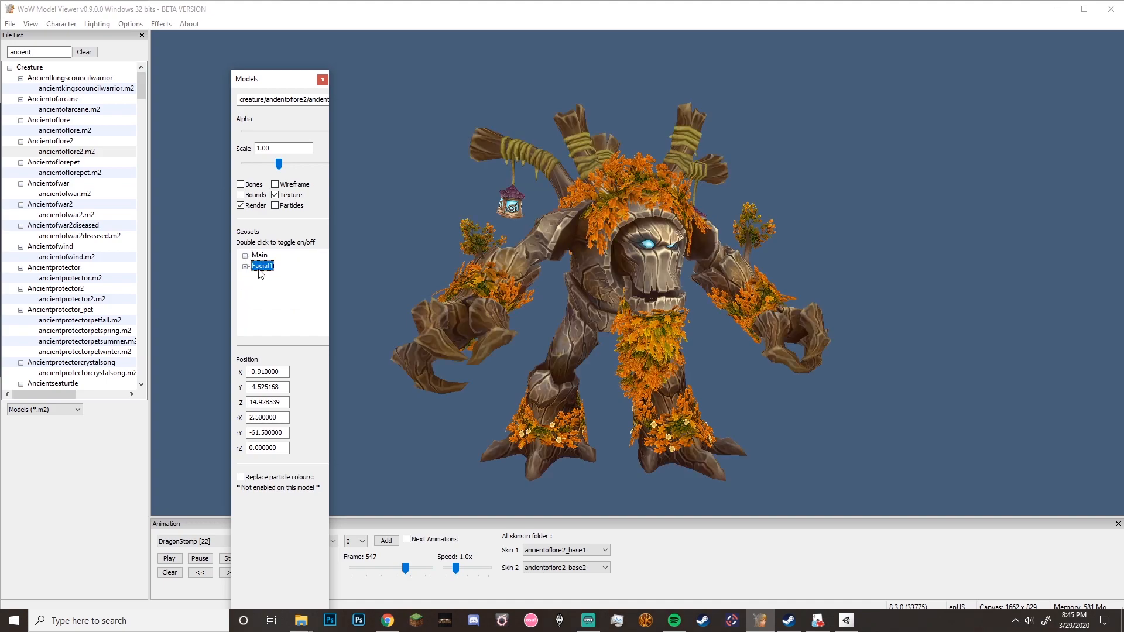
Hide geoset 5 in the Facial1 group to remove the foliage on the creature's head and arms
{"action": "left_click", "coordinate": [262, 256]}
{"action": "left_click", "coordinate": [264, 266]}
{"action": "left_click", "coordinate": [266, 256]}
{"action": "left_click", "coordinate": [269, 266]}
{"action": "left_click", "coordinate": [246, 267]}
{"action": "left_click_drag", "start_coordinate": [638, 282], "coordinate": [694, 291]}
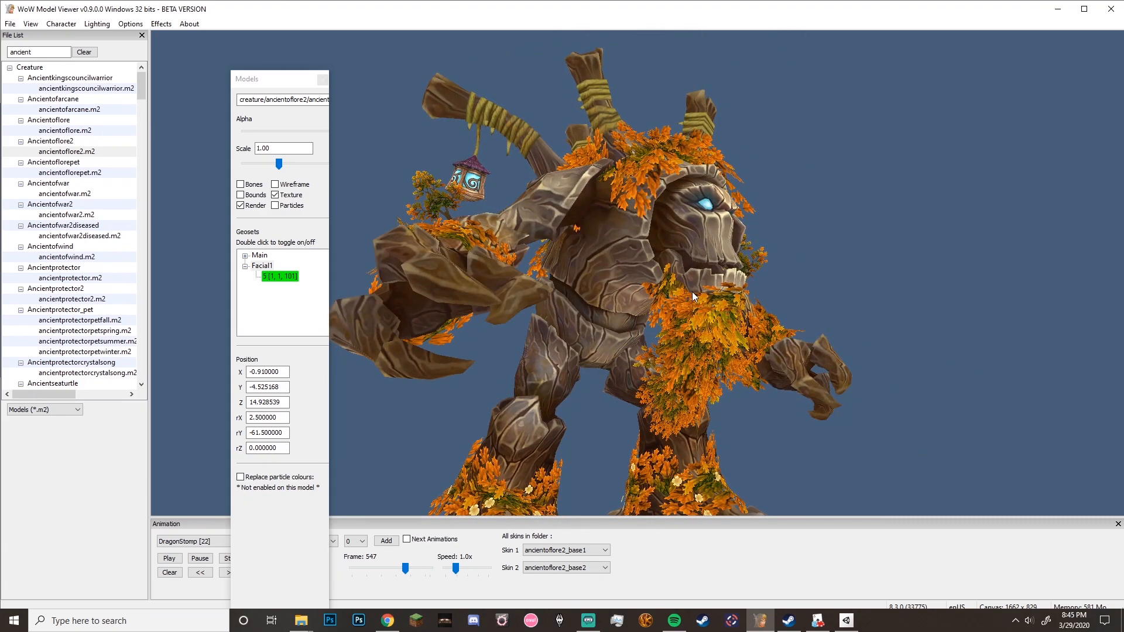
{"action": "double_click", "coordinate": [280, 276]}
Hide Main geoset 1 to remove the remaining foliage from the creature's chin and legs
{"action": "left_click", "coordinate": [244, 267]}
{"action": "left_click", "coordinate": [244, 256]}
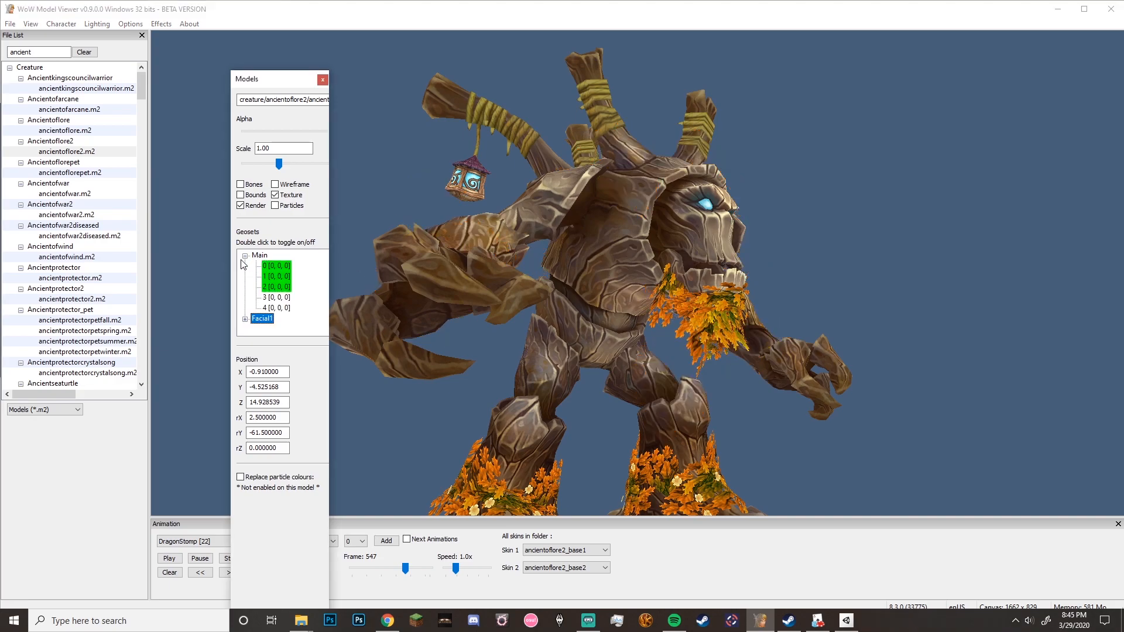
{"action": "double_click", "coordinate": [278, 275]}
{"action": "left_click_drag", "start_coordinate": [629, 321], "coordinate": [566, 324]}
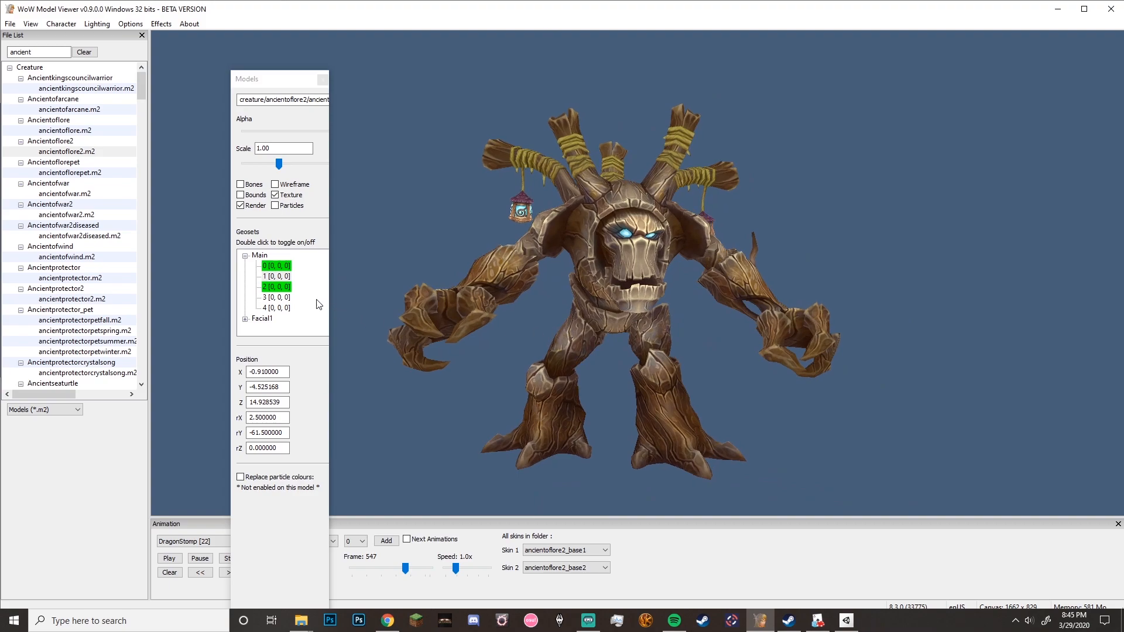
Toggle Main geoset 2 off and back on to check the creature's eyes and lanterns
{"action": "double_click", "coordinate": [273, 287]}
{"action": "double_click", "coordinate": [273, 289]}
{"action": "mouse_move", "coordinate": [542, 310]}
{"action": "left_mouse_down"}
{"action": "mouse_move", "coordinate": [610, 314]}
{"action": "mouse_move", "coordinate": [545, 316]}
{"action": "left_mouse_up"}
{"action": "scroll", "coordinate": [612, 316], "scroll_direction": "up", "scroll_amount": 2}
{"action": "left_click", "coordinate": [270, 288]}
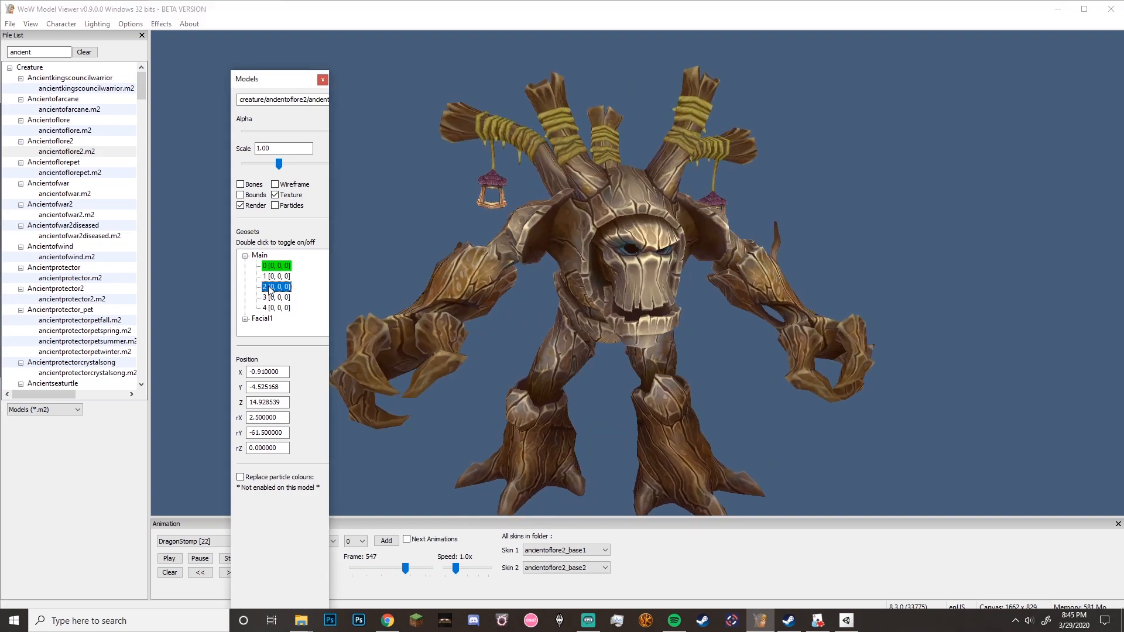
Examine the bare creature up close and toggle Main geoset 2 off and on once more
{"action": "left_click", "coordinate": [680, 313]}
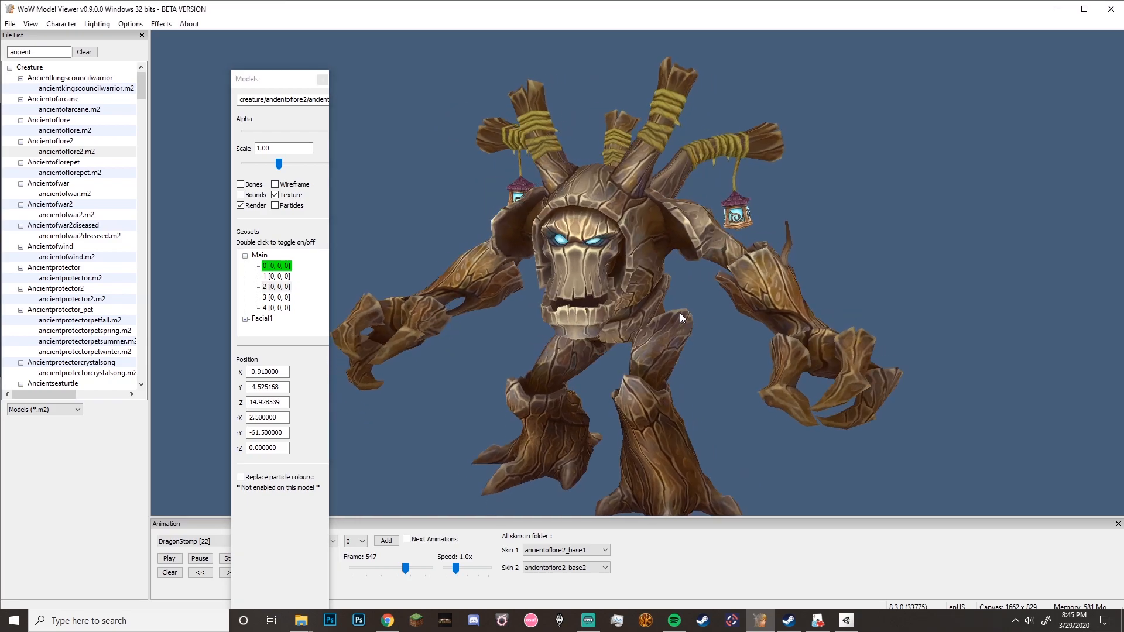
{"action": "scroll", "coordinate": [679, 313], "scroll_direction": "up", "scroll_amount": 4}
{"action": "left_click_drag", "start_coordinate": [693, 311], "coordinate": [745, 314]}
{"action": "scroll", "coordinate": [697, 311], "scroll_direction": "down", "scroll_amount": 5}
{"action": "scroll", "coordinate": [745, 314], "scroll_direction": "up", "scroll_amount": 1}
{"action": "double_click", "coordinate": [278, 283]}
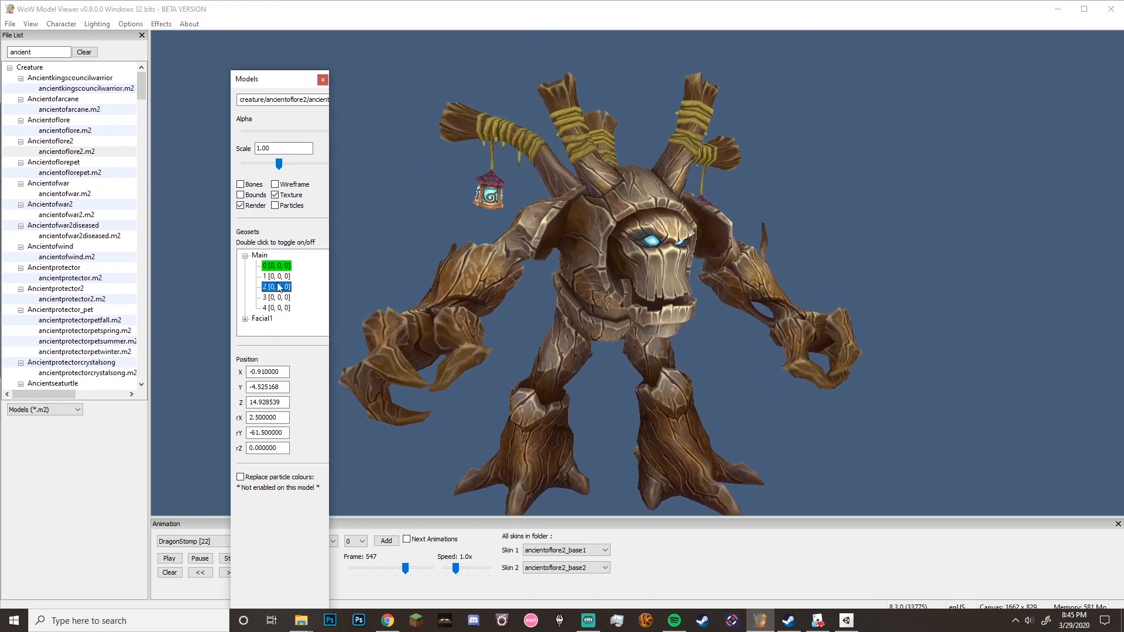
{"action": "double_click", "coordinate": [279, 286]}
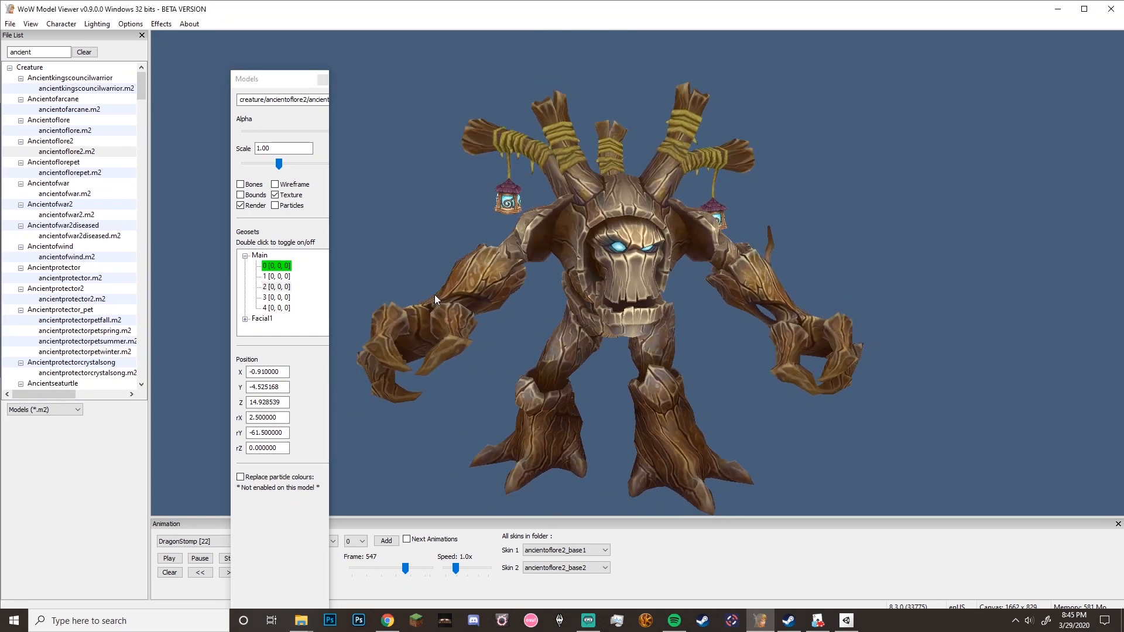
{"action": "left_click", "coordinate": [275, 268]}
Close the model control and export the bare creature as an OBJ file to the tutorial exports folder
{"action": "left_click", "coordinate": [324, 78]}
{"action": "left_click_drag", "start_coordinate": [564, 154], "coordinate": [602, 173]}
{"action": "left_click", "coordinate": [8, 24]}
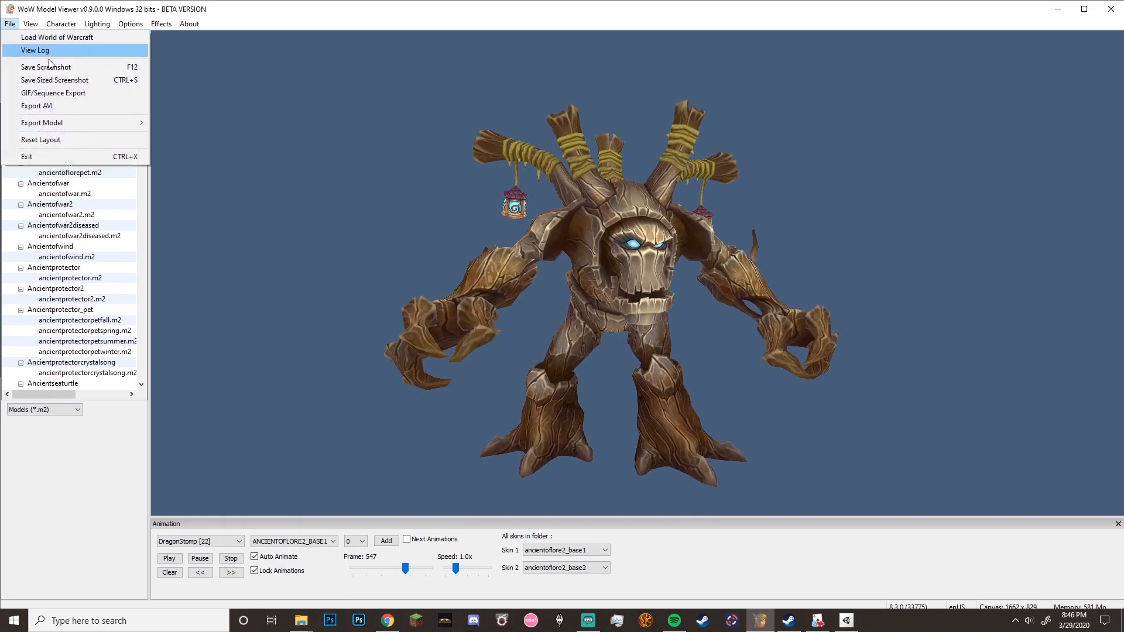
{"action": "mouse_move", "coordinate": [61, 125]}
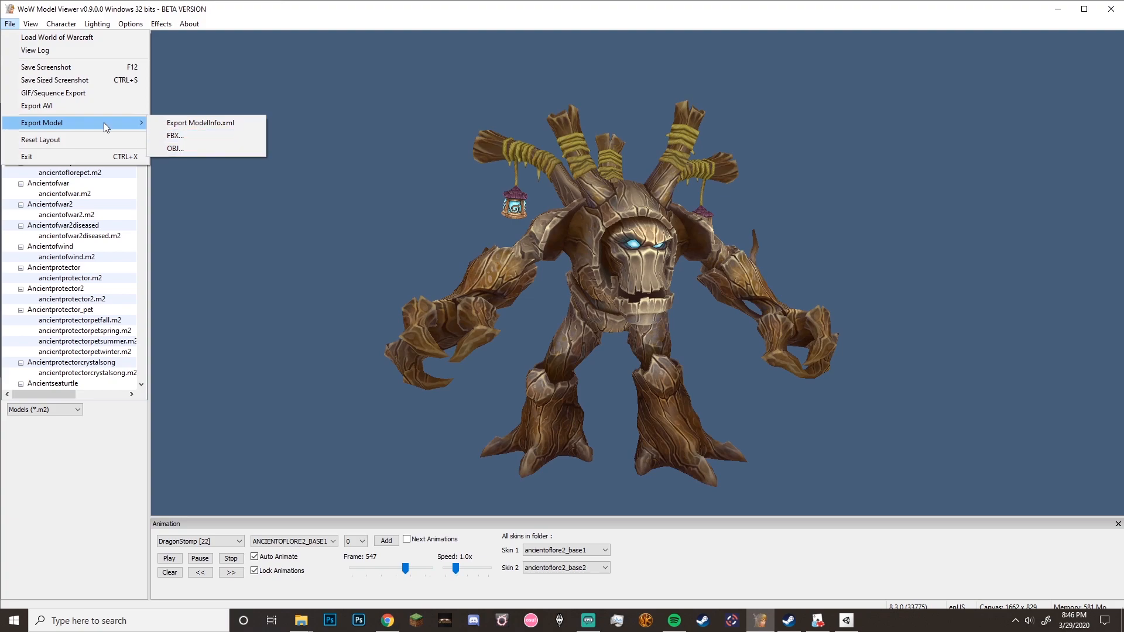
{"action": "left_click", "coordinate": [214, 142]}
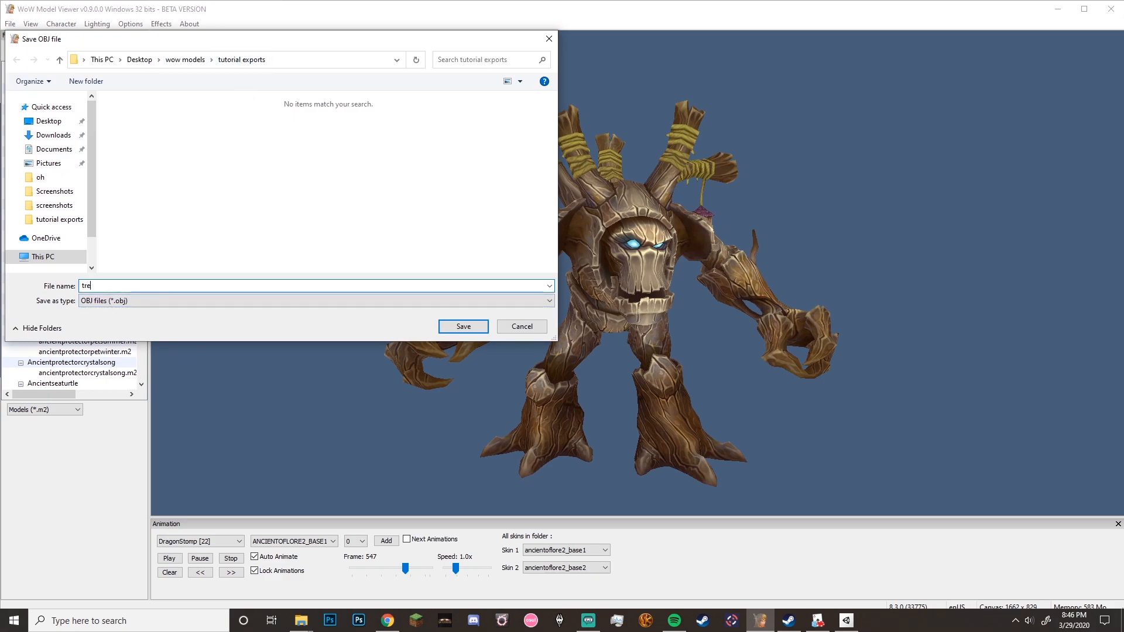
{"action": "key", "text": "Return"}
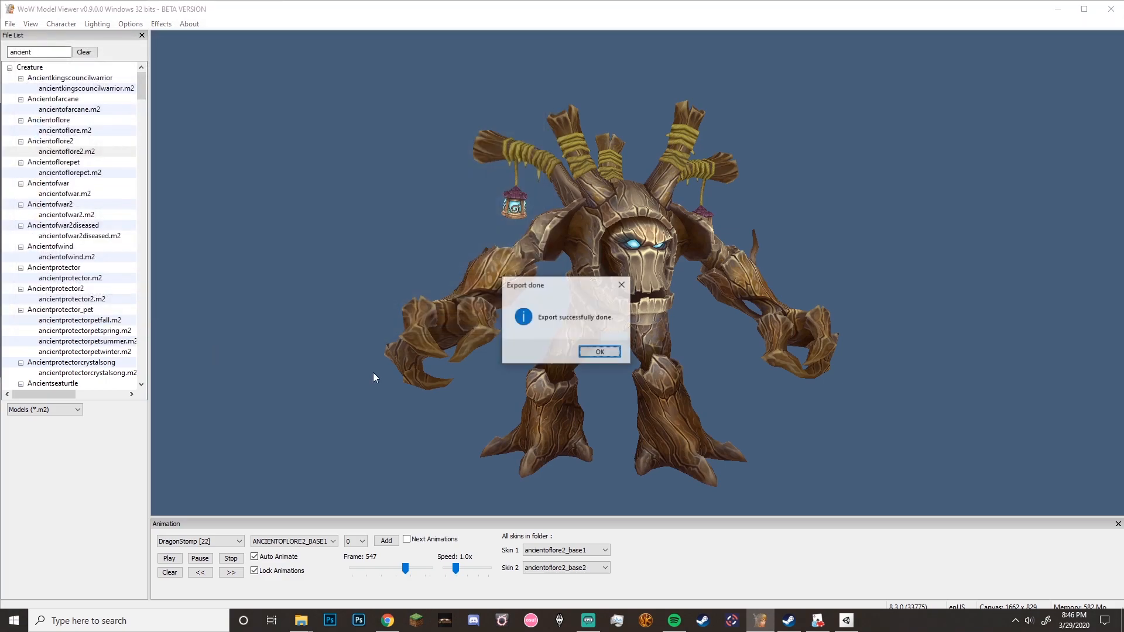
{"action": "left_click", "coordinate": [599, 353]}
Show the model control again and hide Main geosets 0 and 2
{"action": "left_click", "coordinate": [30, 24]}
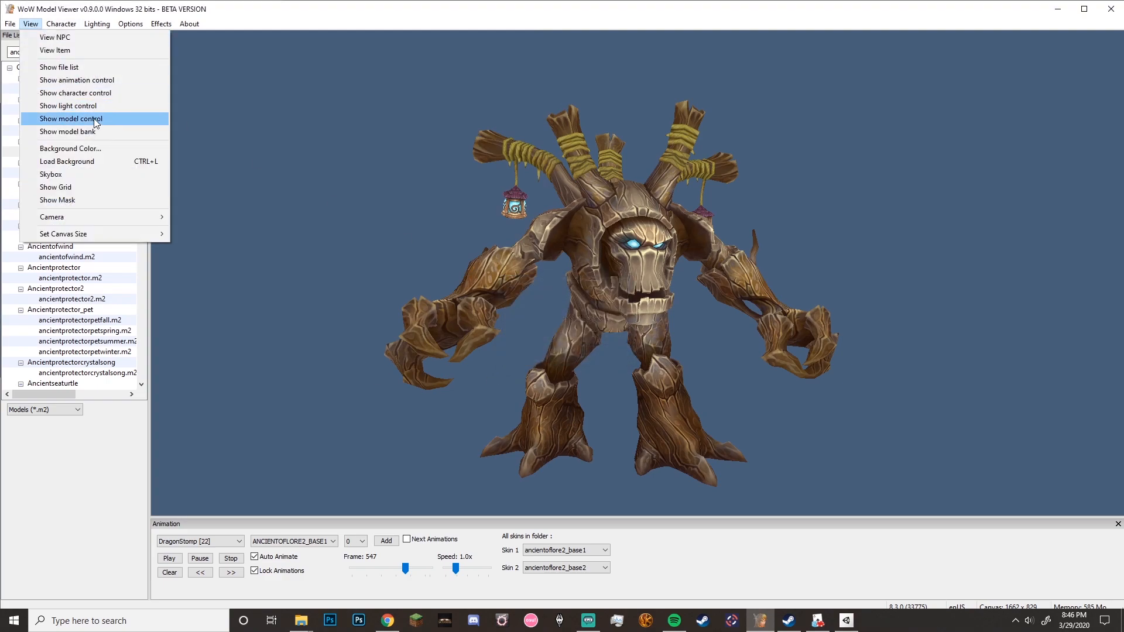
{"action": "left_click", "coordinate": [88, 120]}
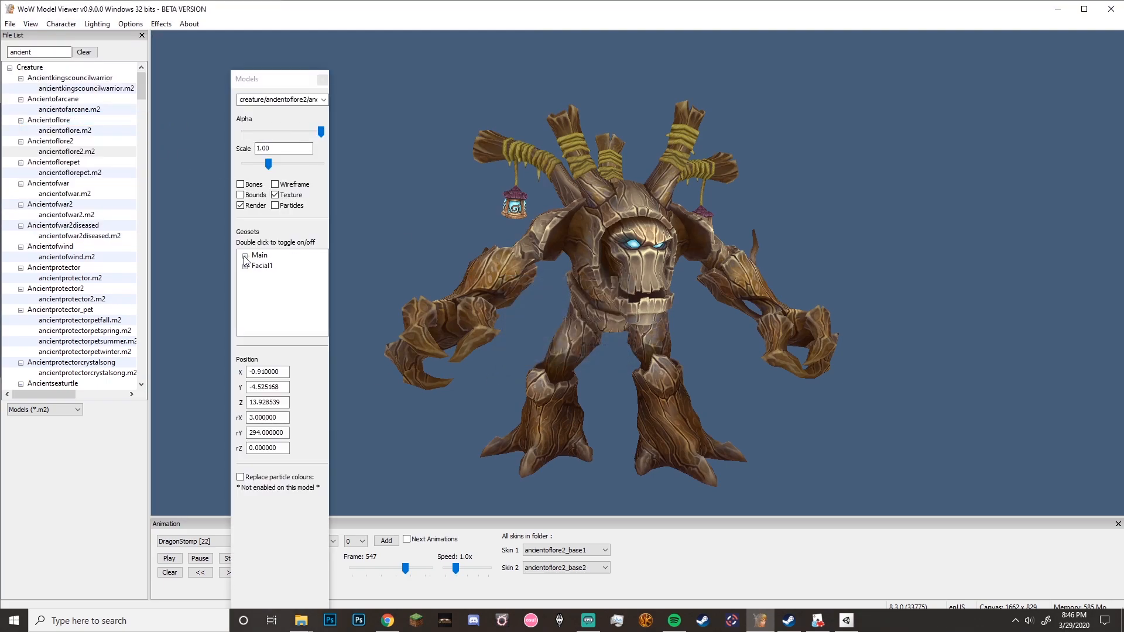
{"action": "left_click", "coordinate": [31, 25]}
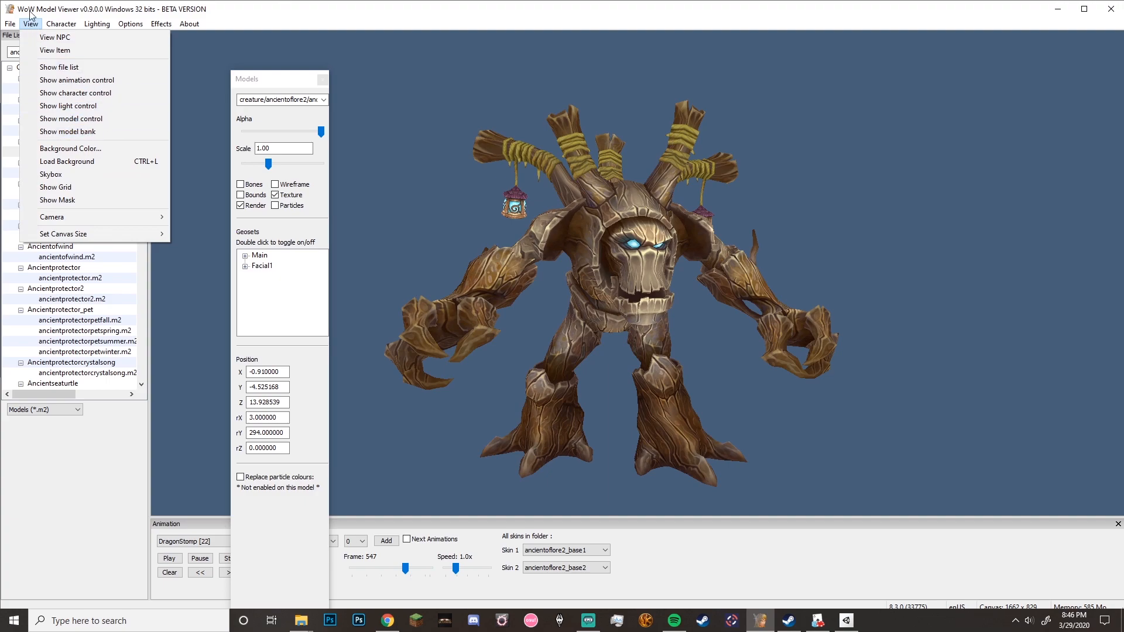
{"action": "left_click", "coordinate": [31, 25]}
{"action": "left_click", "coordinate": [246, 256]}
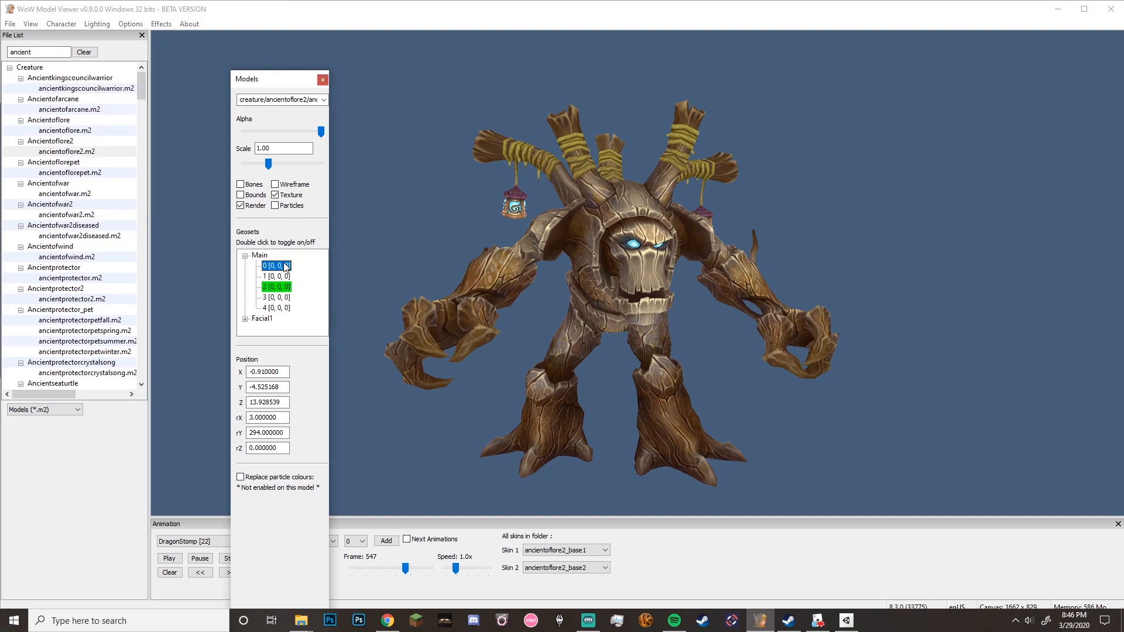
{"action": "double_click", "coordinate": [285, 267]}
{"action": "double_click", "coordinate": [279, 286]}
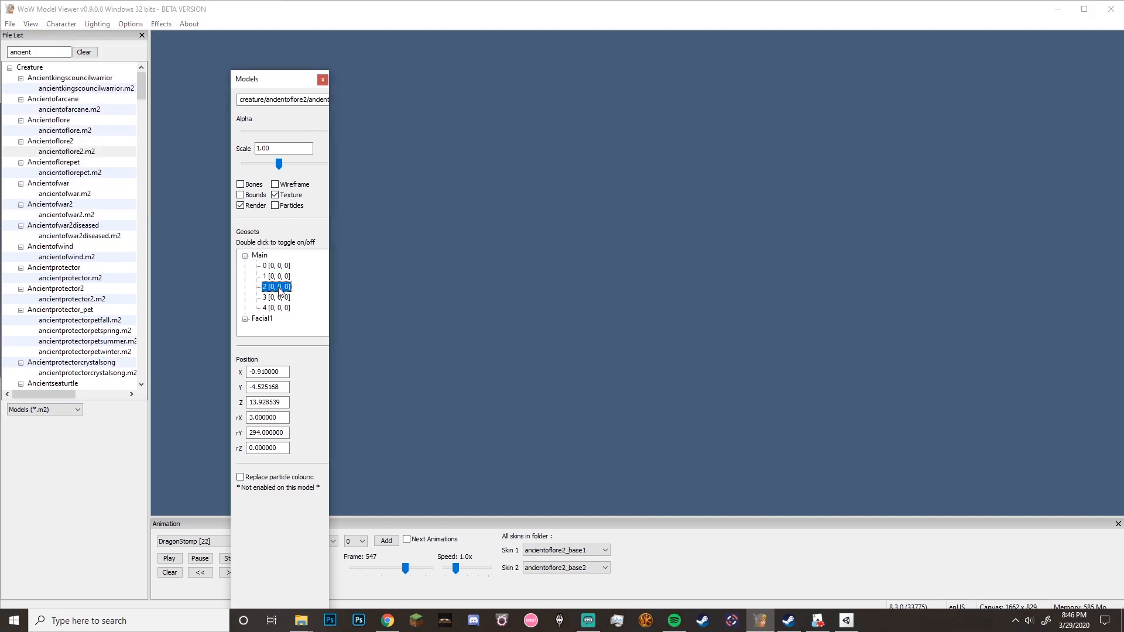
Turn on Main geoset 1 to show the leaf clusters on the creature's lower body
{"action": "left_click", "coordinate": [273, 277]}
{"action": "double_click", "coordinate": [273, 278]}
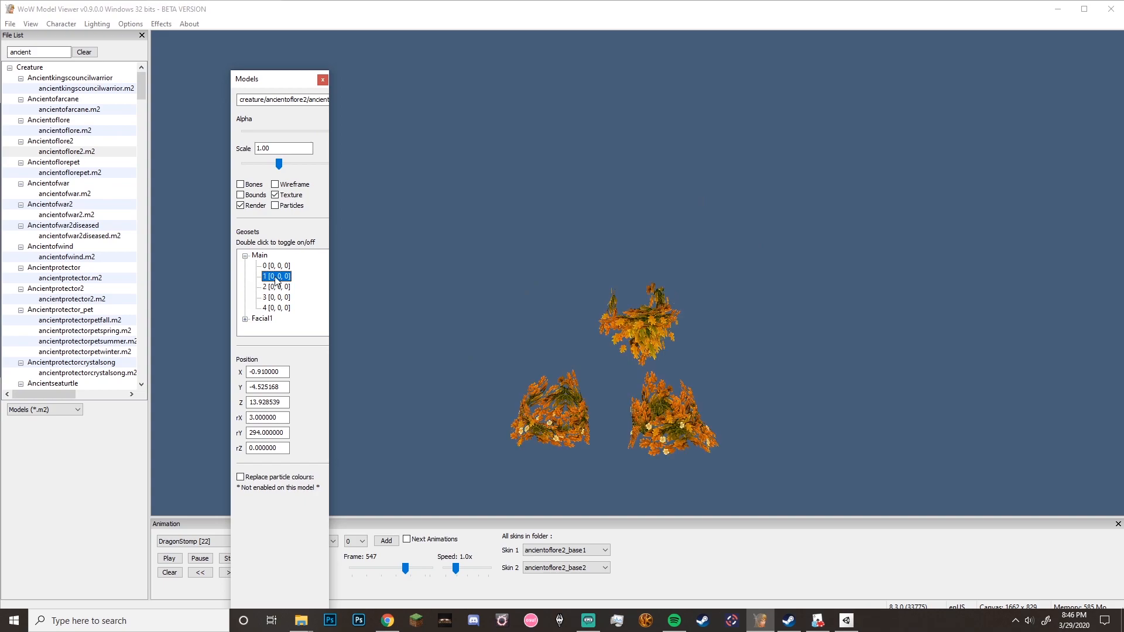
{"action": "left_click", "coordinate": [286, 298]}
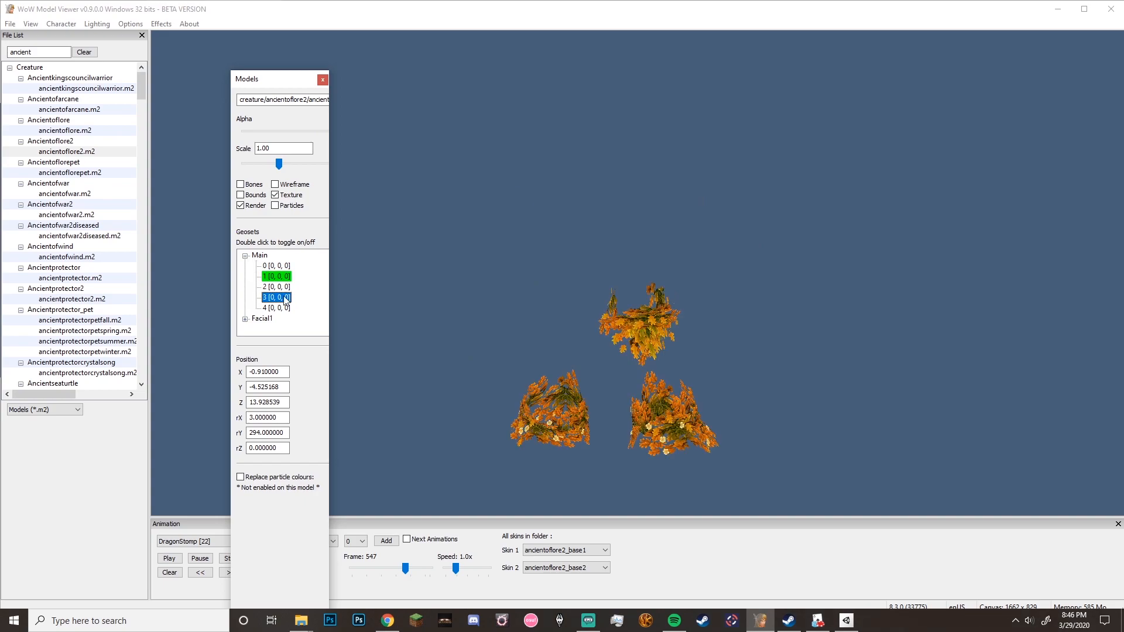
Turn on geoset 5 in the Facial1 group to show the rest of the creature's foliage
{"action": "left_click", "coordinate": [245, 255]}
{"action": "left_click", "coordinate": [246, 266]}
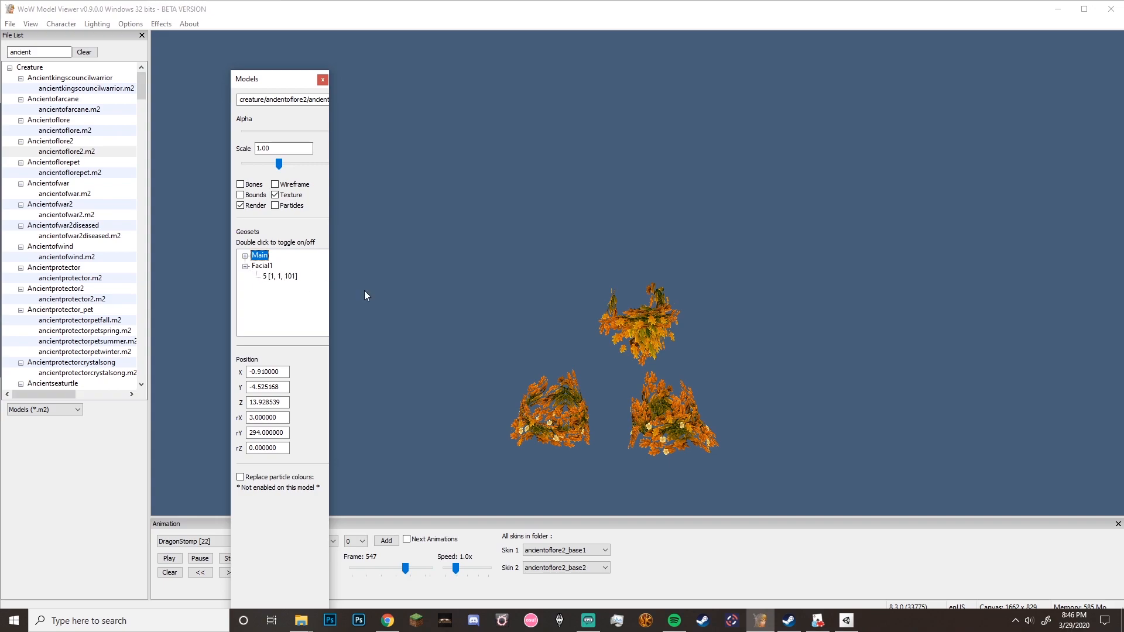
{"action": "left_click", "coordinate": [554, 305]}
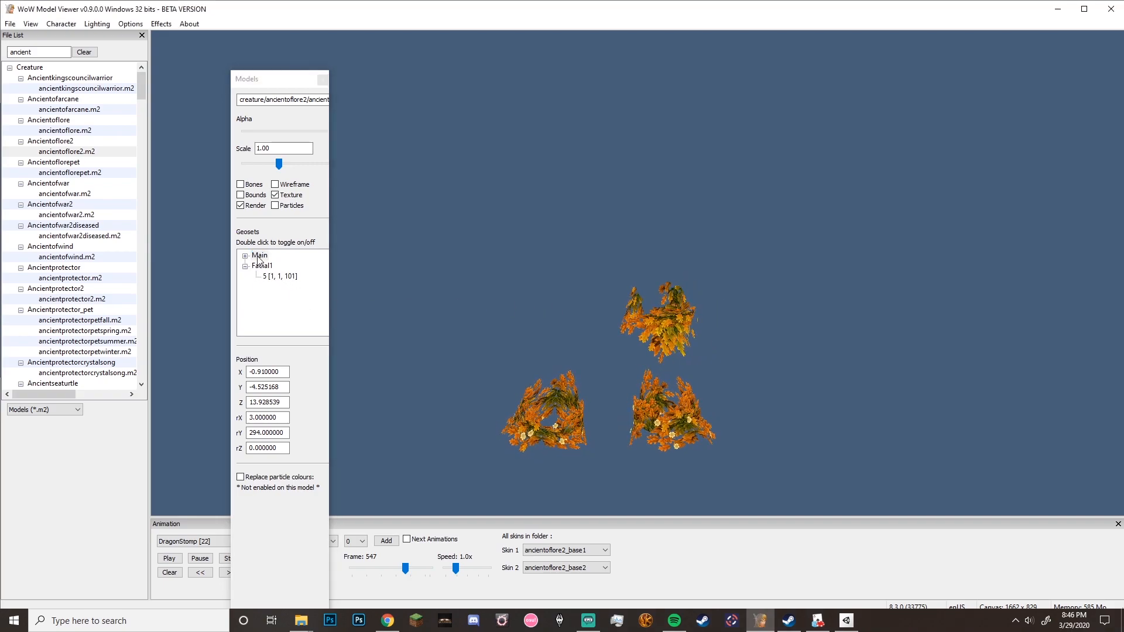
{"action": "left_click", "coordinate": [281, 276]}
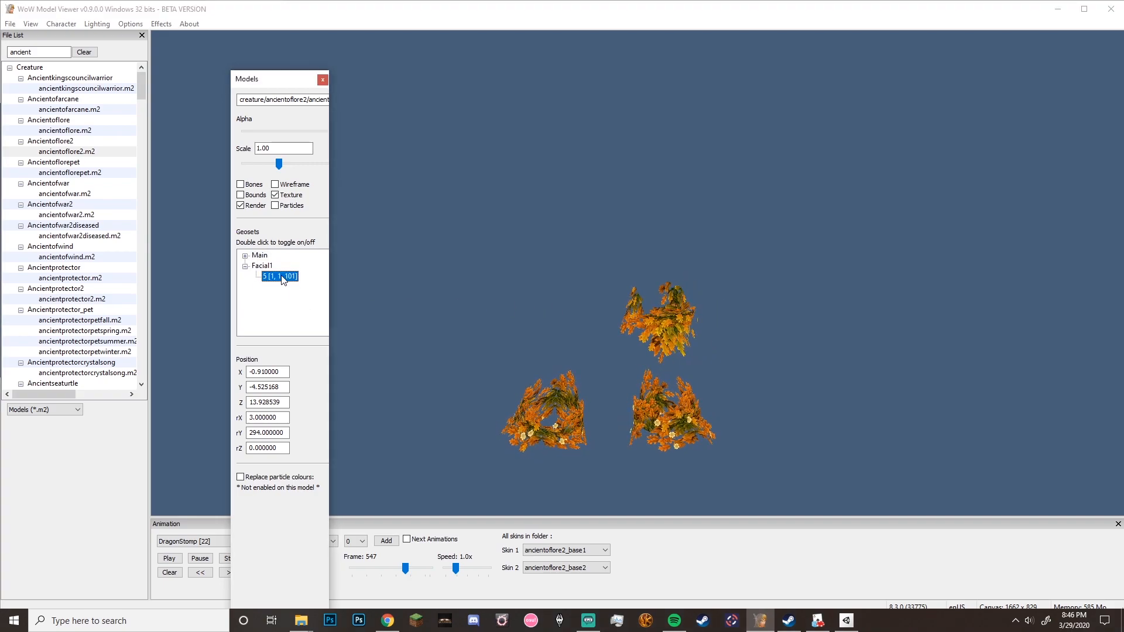
{"action": "double_click", "coordinate": [286, 276]}
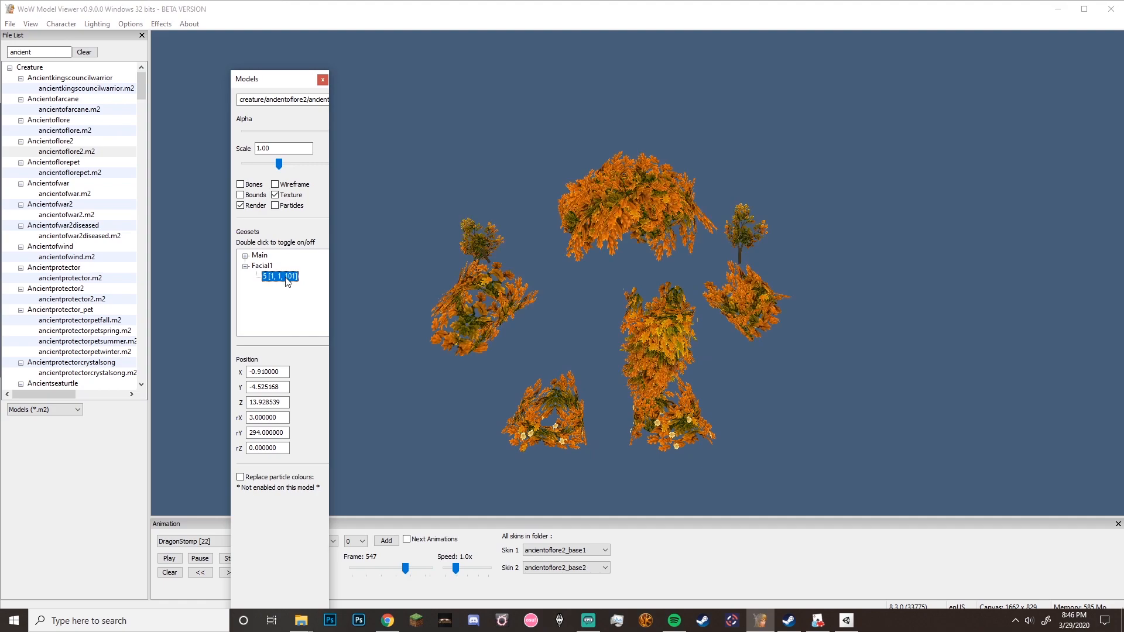
{"action": "left_click", "coordinate": [245, 267]}
{"action": "left_click", "coordinate": [248, 256]}
{"action": "left_click", "coordinate": [246, 256]}
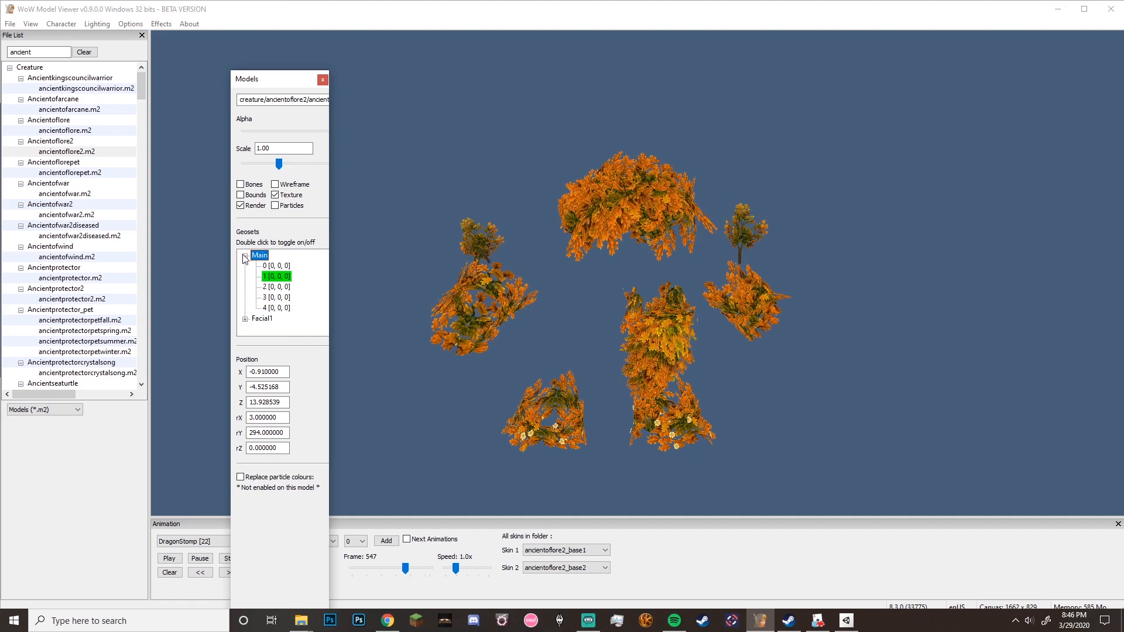
Close the model control and export the foliage as treemanleaves in OBJ format to the tutorial exports folder
{"action": "left_click", "coordinate": [322, 79]}
{"action": "left_click", "coordinate": [9, 24]}
{"action": "mouse_move", "coordinate": [125, 121]}
{"action": "left_click", "coordinate": [209, 147]}
{"action": "type", "text": "treemaneeaf"}
{"action": "key", "text": "Return"}
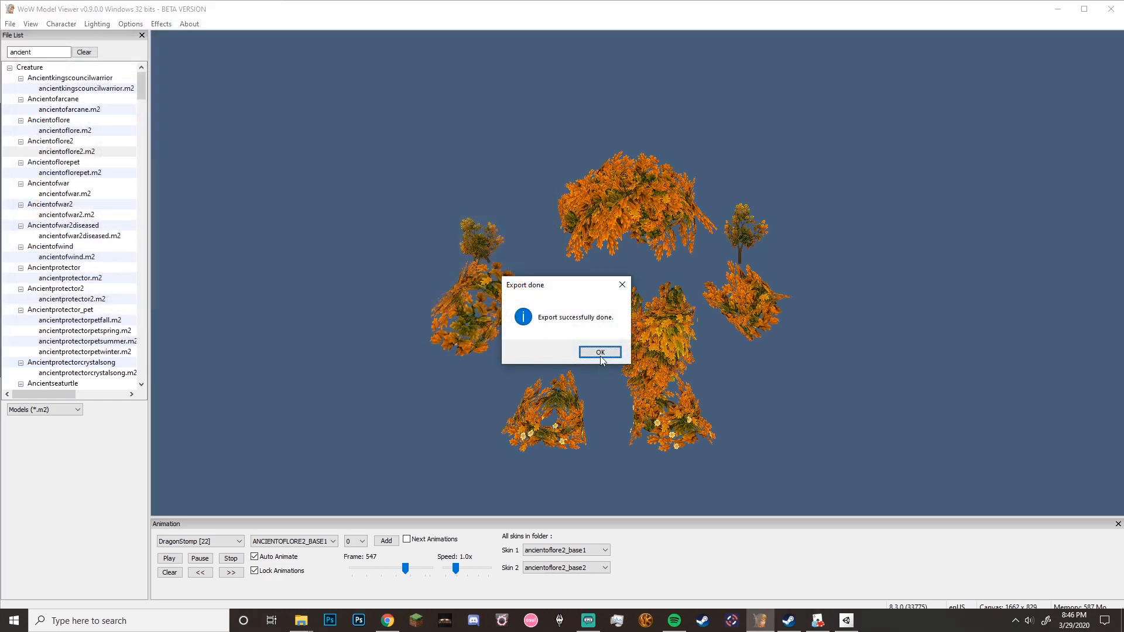
{"action": "left_click", "coordinate": [600, 352]}
Show the model control again and hide Facial1 geoset 5 and Main geoset 1
{"action": "left_click", "coordinate": [30, 23]}
{"action": "left_click", "coordinate": [64, 121]}
{"action": "left_click", "coordinate": [245, 266]}
{"action": "double_click", "coordinate": [279, 278]}
{"action": "left_click", "coordinate": [246, 266]}
{"action": "left_click", "coordinate": [245, 256]}
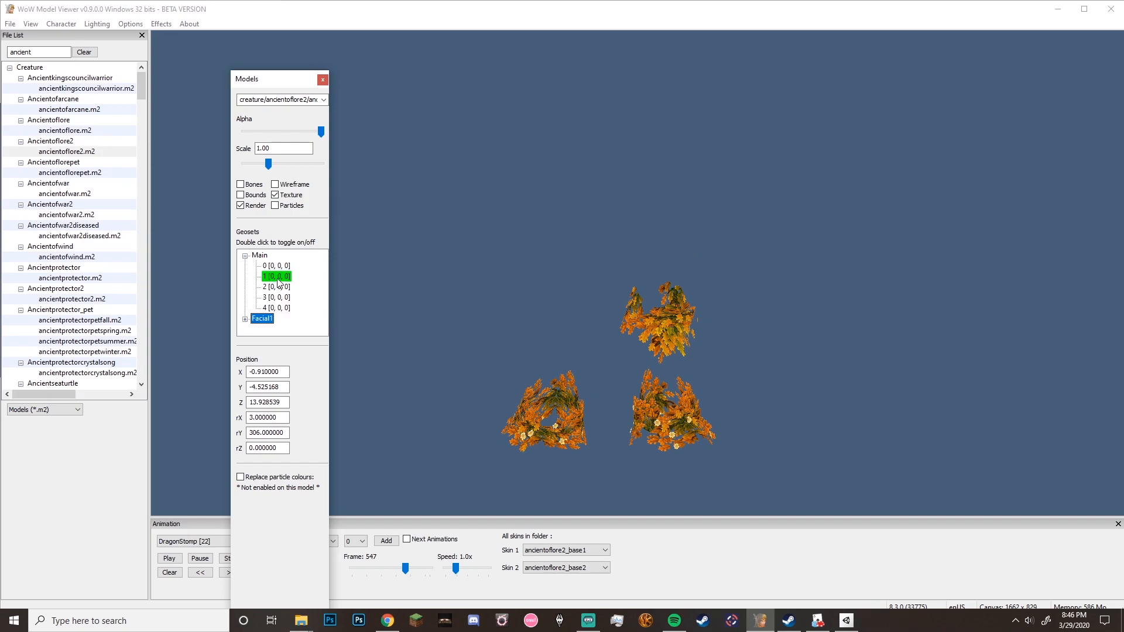
{"action": "double_click", "coordinate": [278, 278]}
Compare Main geosets 2, 3 and 4 by toggling them, leaving only the glow geosets 3 and 4 shown
{"action": "double_click", "coordinate": [278, 287]}
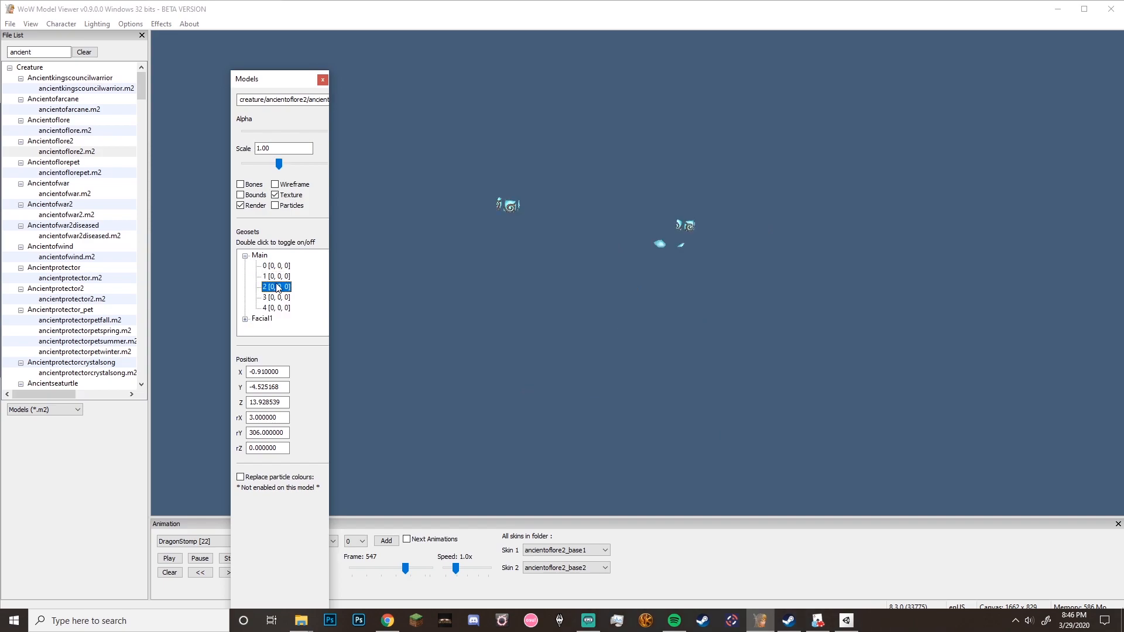
{"action": "left_click", "coordinate": [503, 293]}
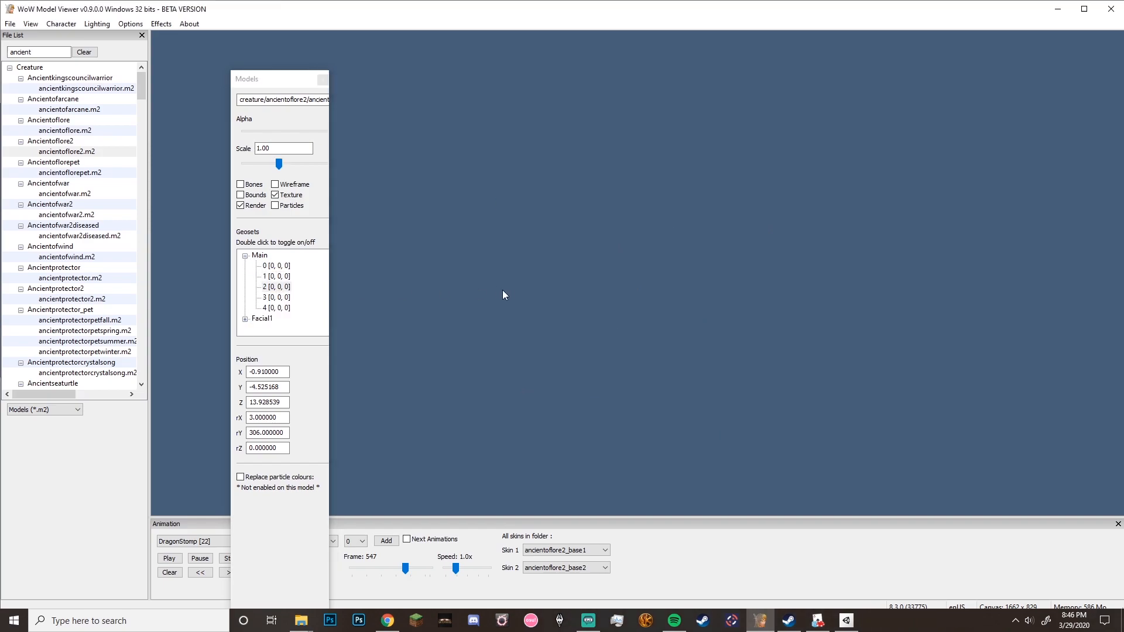
{"action": "double_click", "coordinate": [280, 298]}
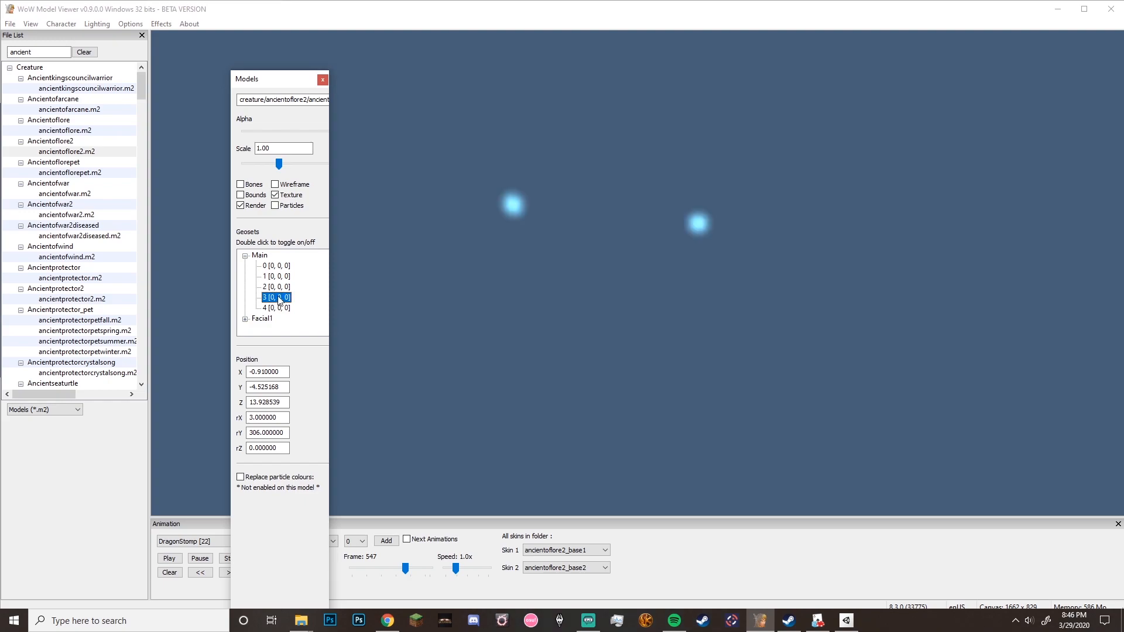
{"action": "double_click", "coordinate": [279, 299]}
{"action": "double_click", "coordinate": [283, 308]}
{"action": "double_click", "coordinate": [278, 298]}
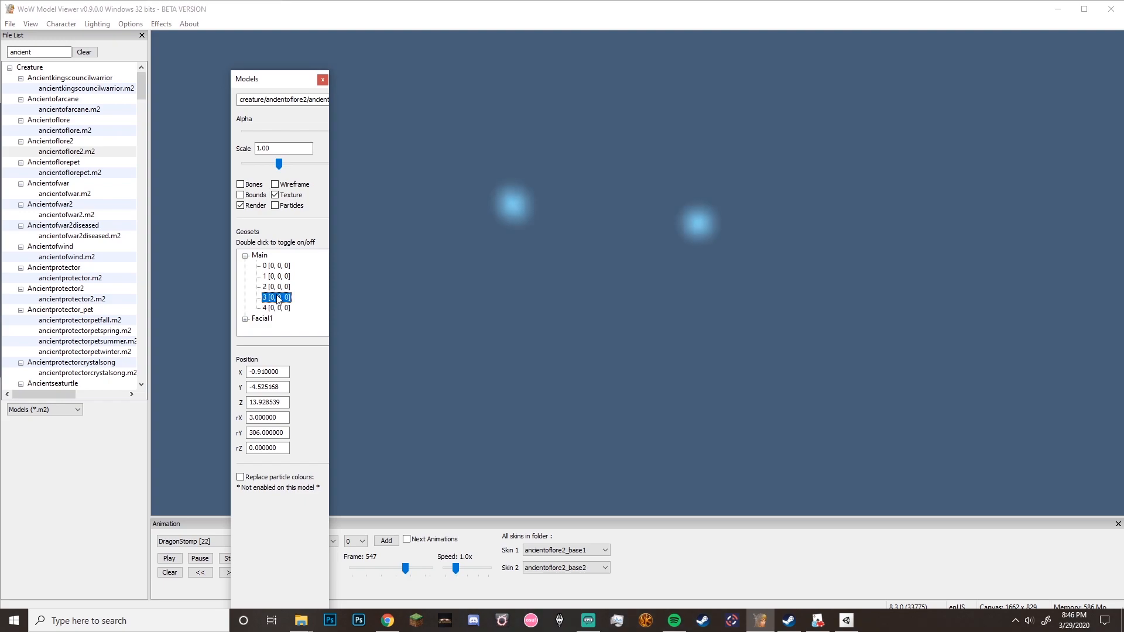
{"action": "double_click", "coordinate": [282, 307]}
{"action": "double_click", "coordinate": [276, 298]}
{"action": "double_click", "coordinate": [276, 298]}
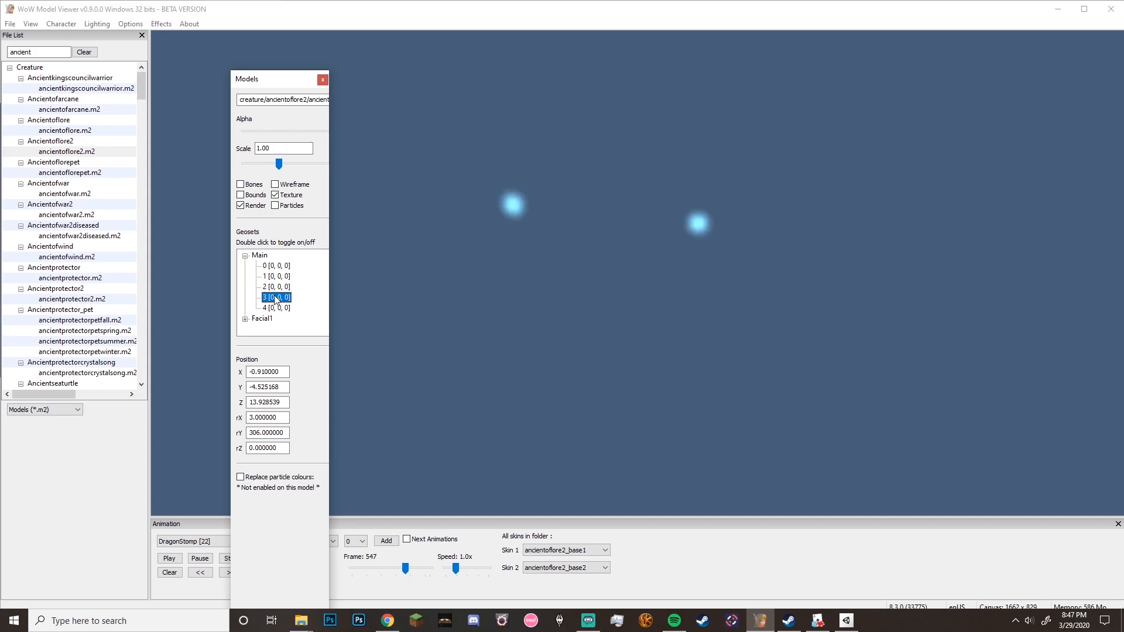
{"action": "double_click", "coordinate": [282, 308]}
{"action": "left_click", "coordinate": [245, 256]}
Close the model control and export the glow as treemanglow in OBJ format to the tutorial exports folder
{"action": "left_click", "coordinate": [323, 79]}
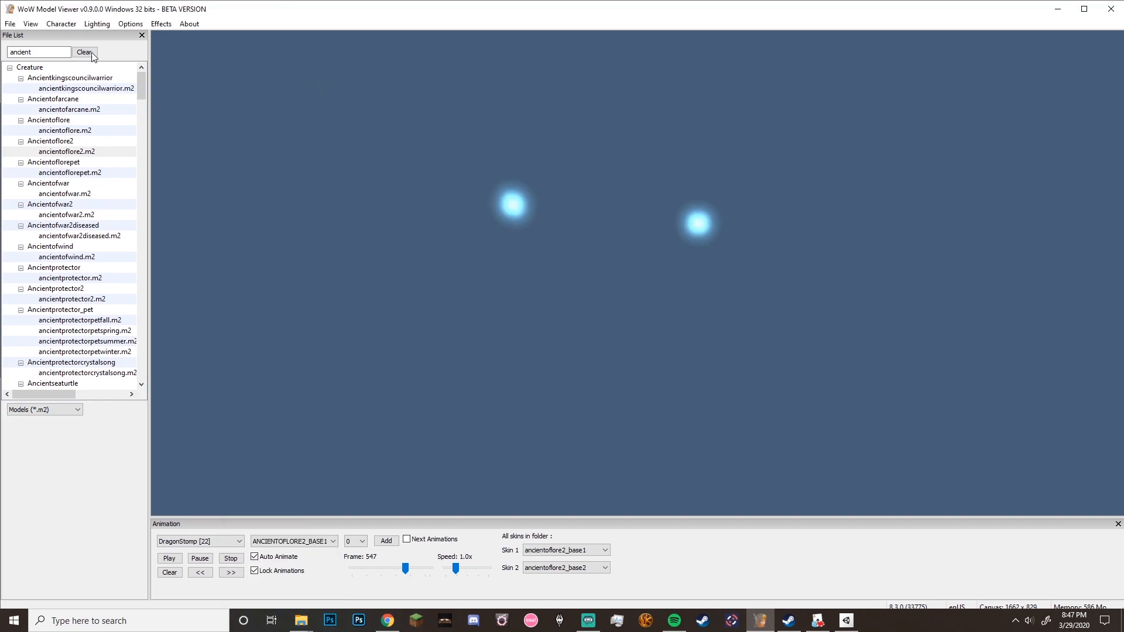
{"action": "left_click", "coordinate": [10, 23]}
{"action": "mouse_move", "coordinate": [70, 121]}
{"action": "left_click", "coordinate": [188, 150]}
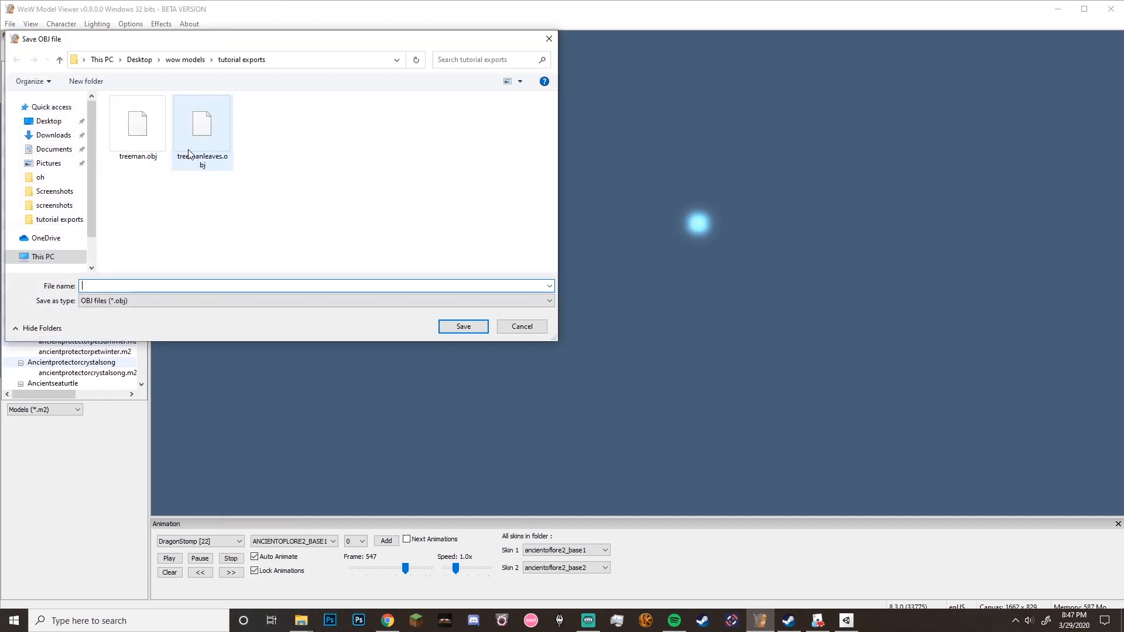
{"action": "type", "text": "treeman"}
{"action": "type", "text": "glow"}
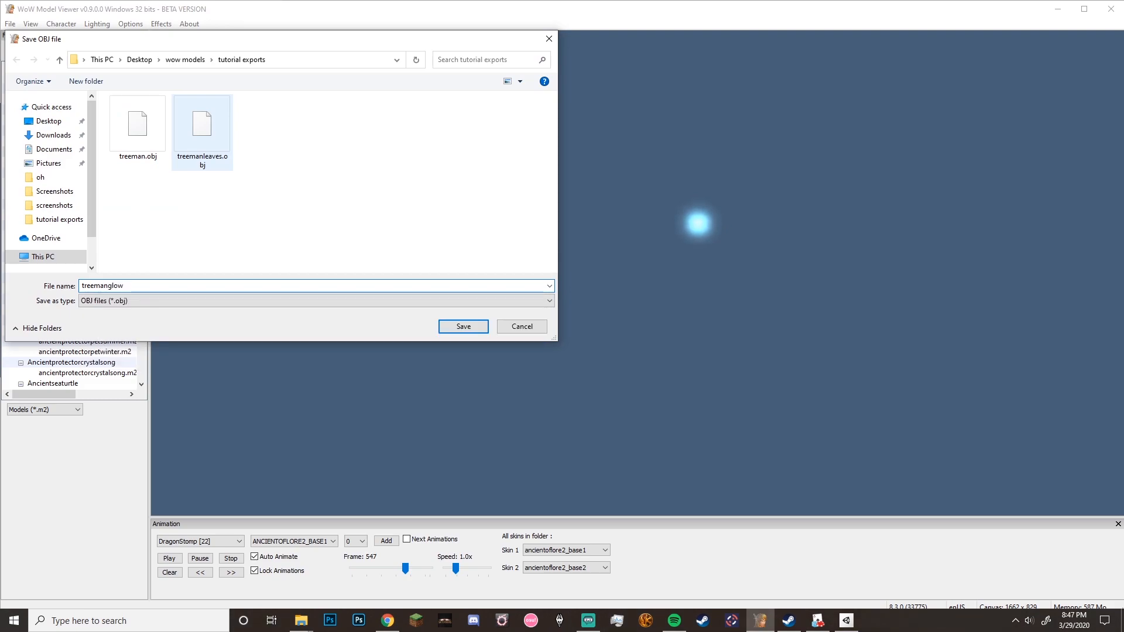
{"action": "key", "text": "Return"}
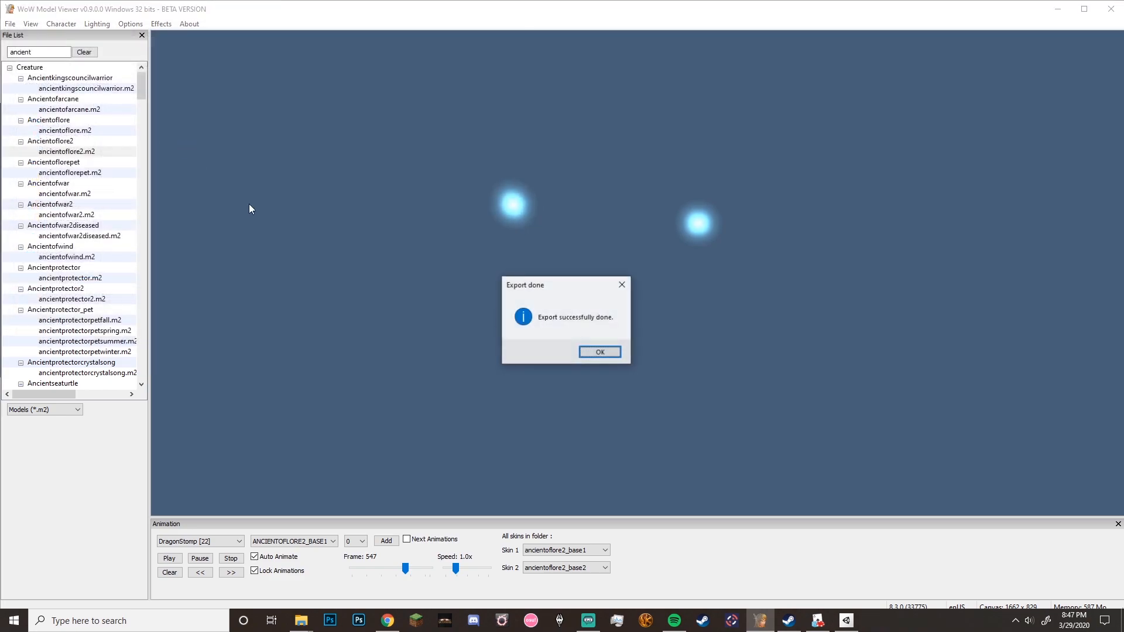
{"action": "left_click", "coordinate": [601, 353]}
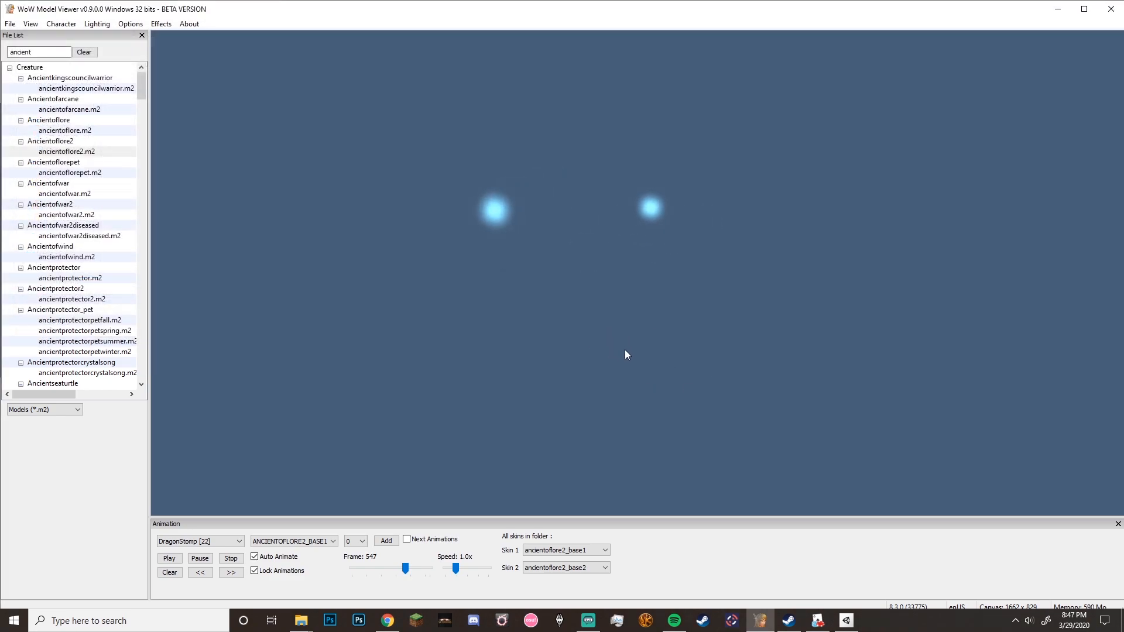
Switch to Unity Hub and create a new 3D project named "tutorial project" in the wow models folder
{"action": "left_click", "coordinate": [845, 621]}
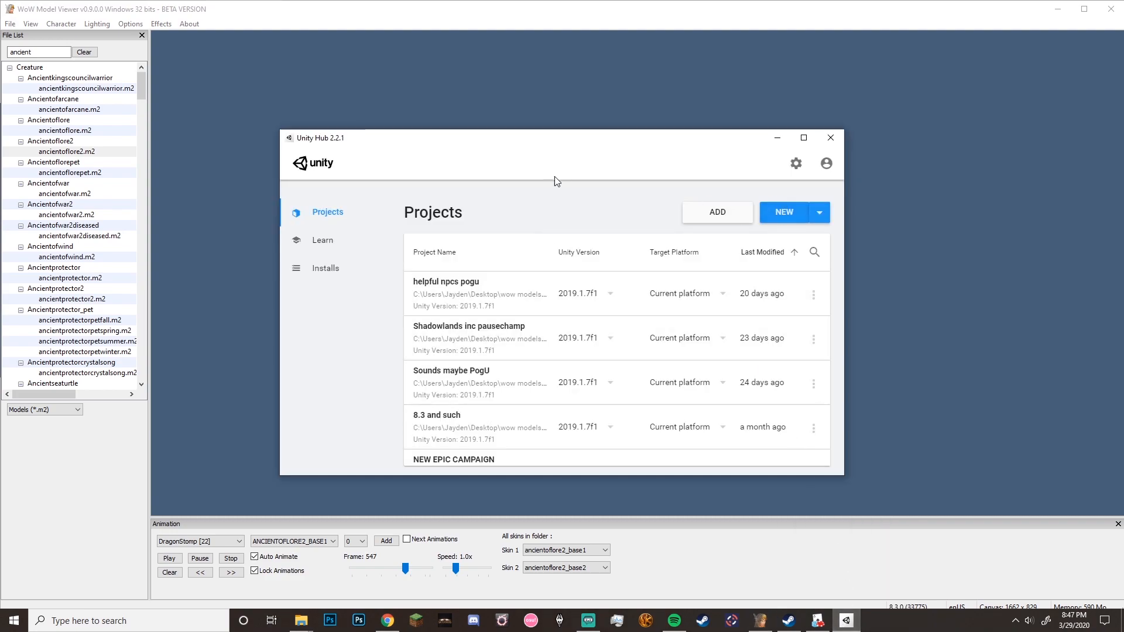
{"action": "left_click", "coordinate": [789, 212]}
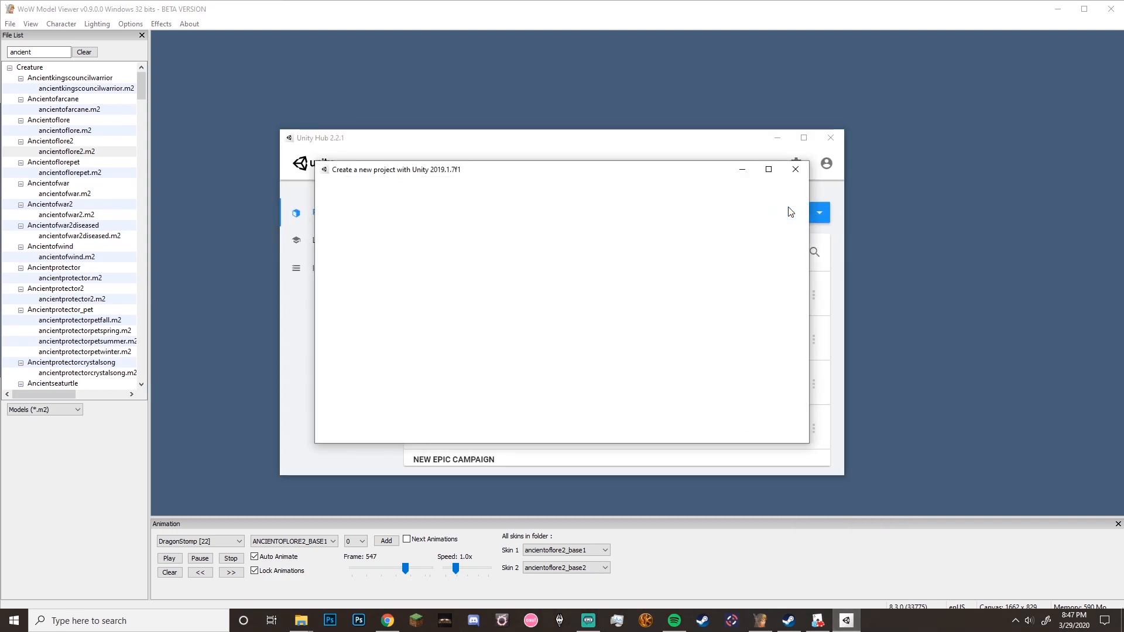
{"action": "left_click_drag", "start_coordinate": [679, 234], "coordinate": [539, 231]}
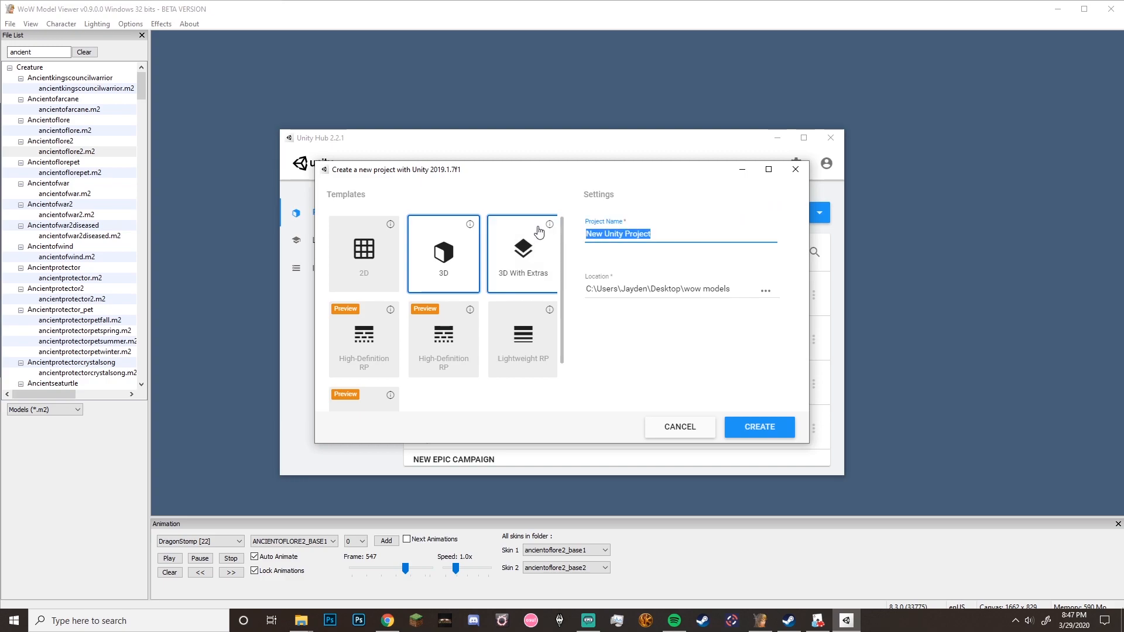
{"action": "type", "text": "tutoir"}
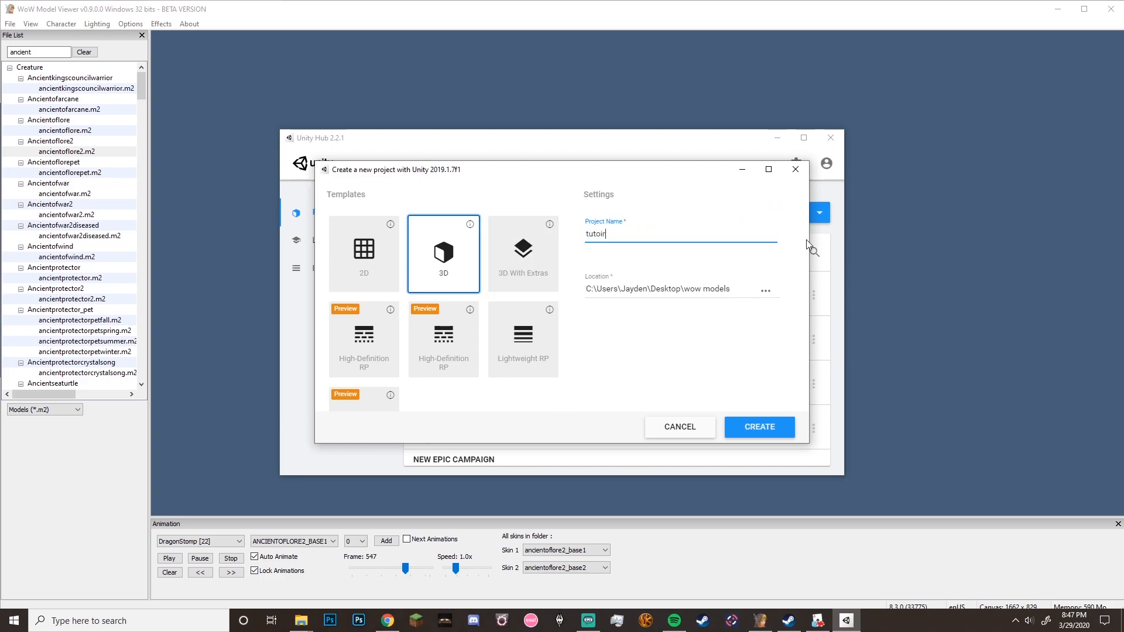
{"action": "type", "text": "ial projec"}
{"action": "key", "text": "Return"}
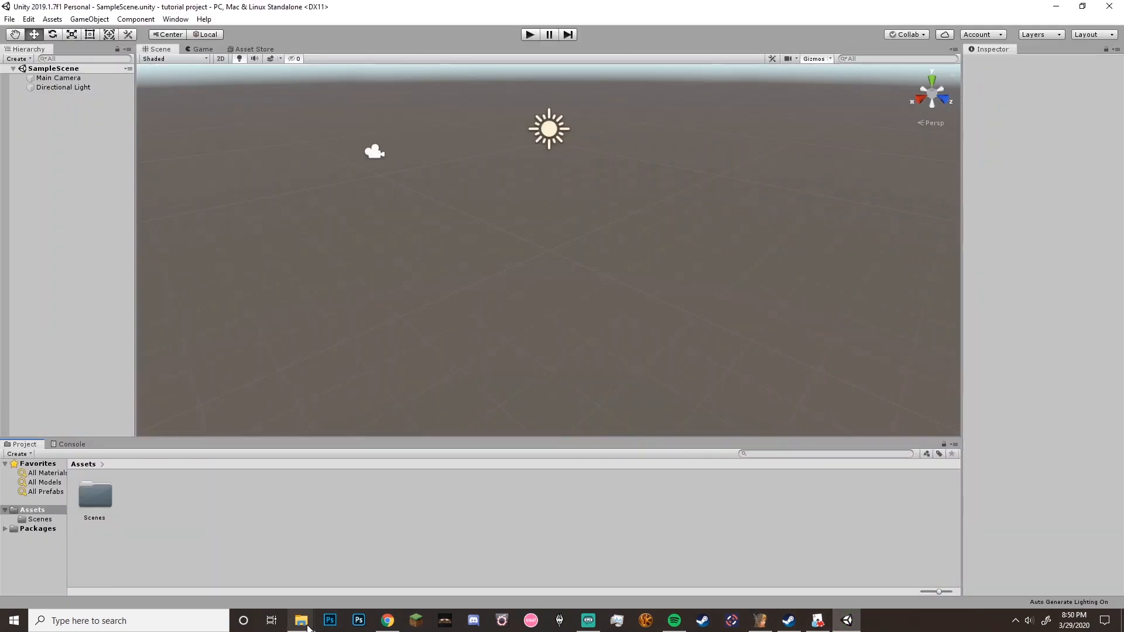
Import the inner Tabletop-Simulator-Modding-master folder from File Explorer into the Unity project's Assets
{"action": "mouse_move", "coordinate": [301, 620]}
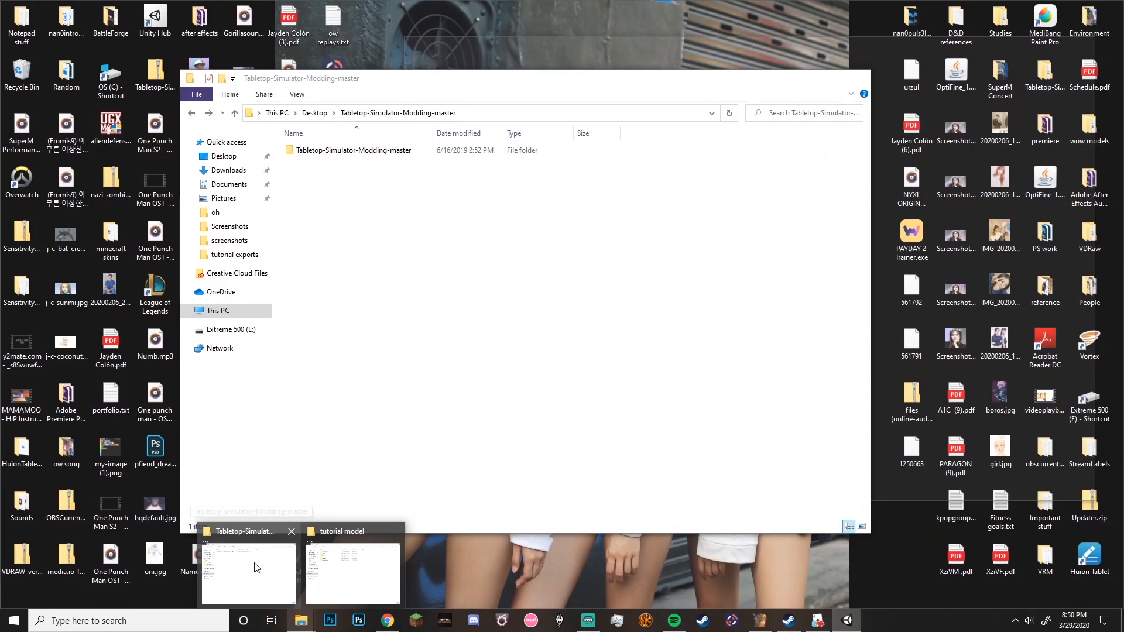
{"action": "left_click", "coordinate": [253, 567]}
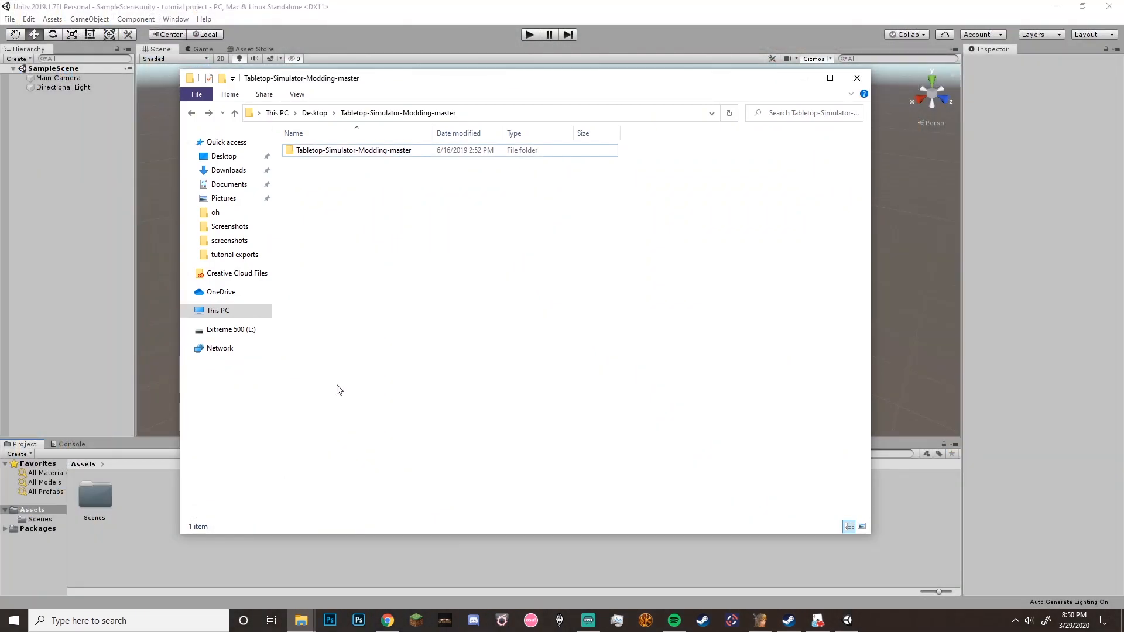
{"action": "left_click", "coordinate": [390, 157]}
{"action": "key", "text": "alt+Up"}
{"action": "double_click", "coordinate": [354, 475]}
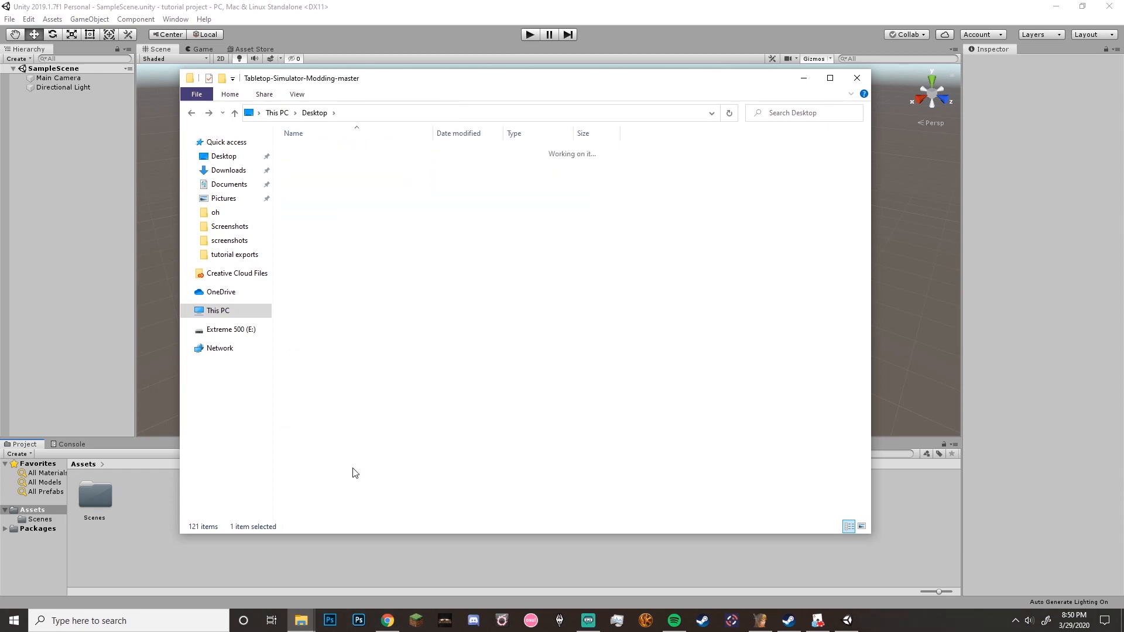
{"action": "double_click", "coordinate": [346, 154]}
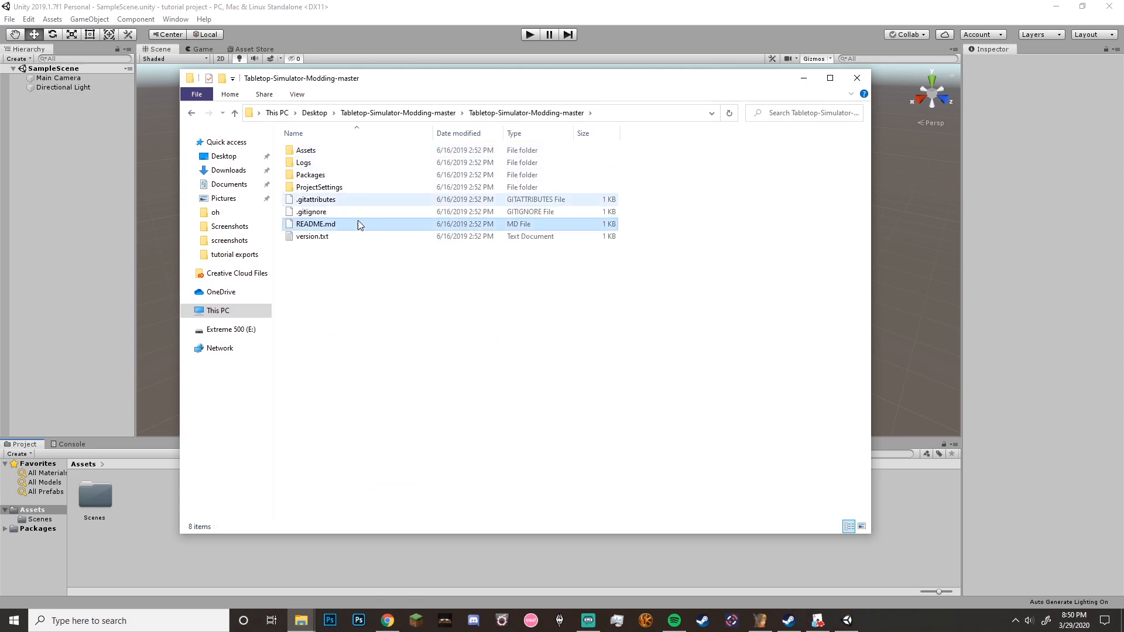
{"action": "key", "text": "alt+Left"}
{"action": "left_click_drag", "start_coordinate": [388, 153], "coordinate": [146, 517]}
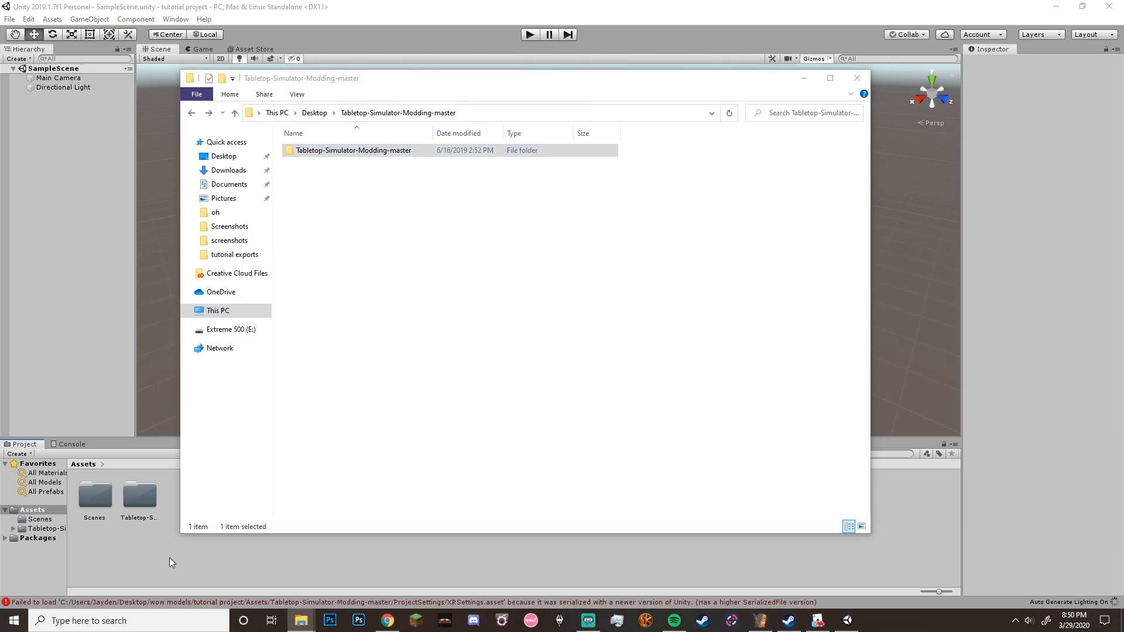
Create a folder named "asset bundle" in the Unity project's Assets
{"action": "left_click", "coordinate": [353, 539]}
{"action": "right_click", "coordinate": [263, 513]}
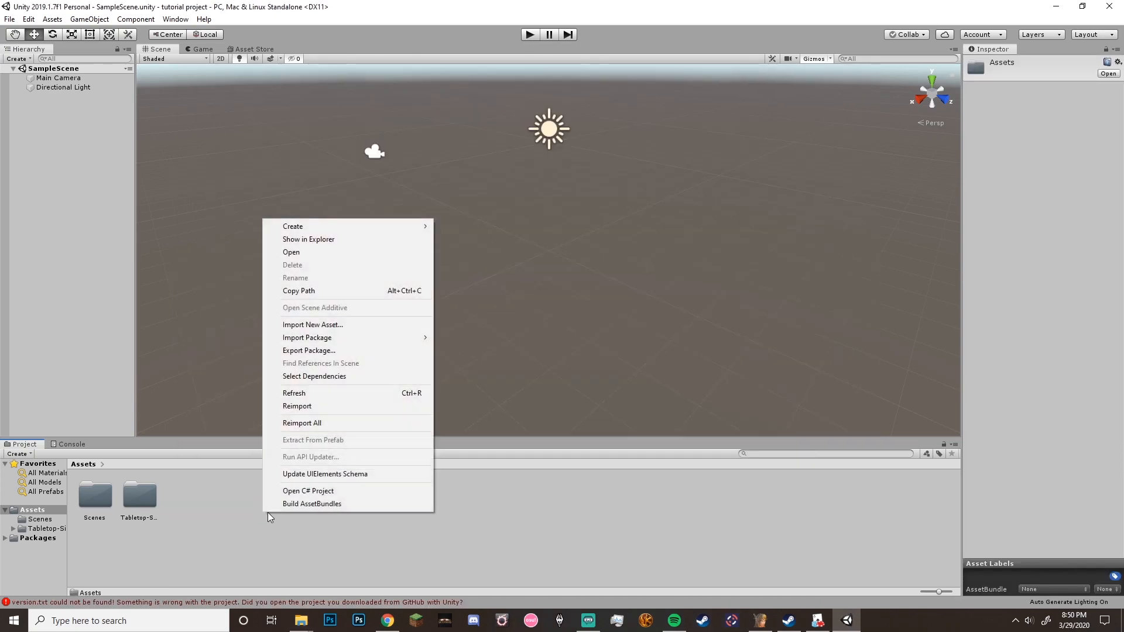
{"action": "mouse_move", "coordinate": [345, 228]}
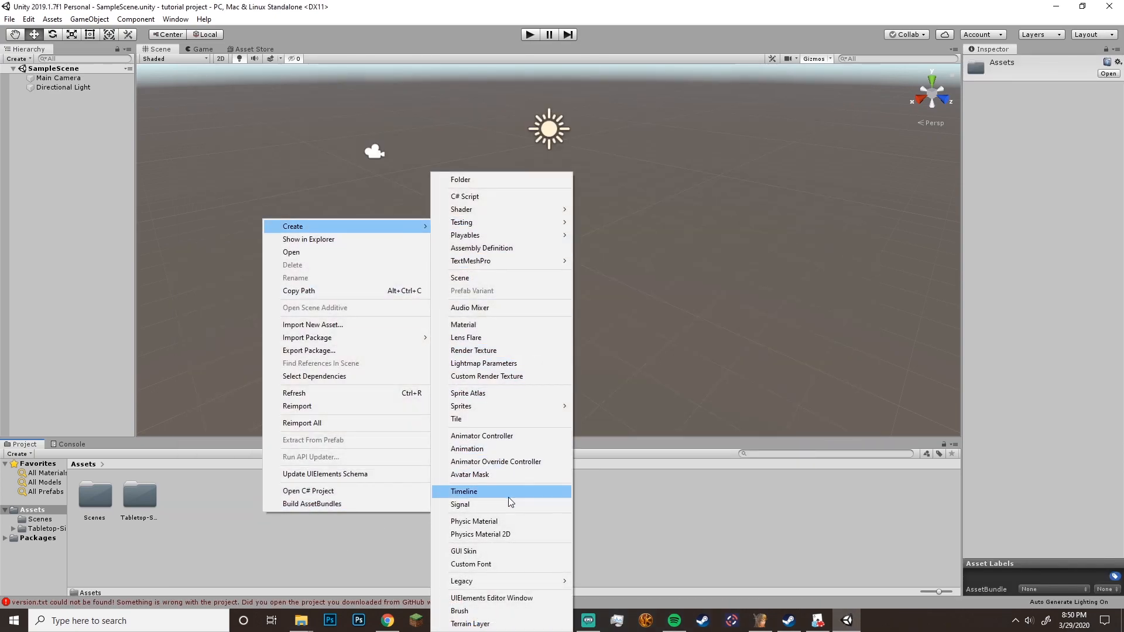
{"action": "left_click", "coordinate": [494, 180]}
{"action": "type", "text": "asset bun"}
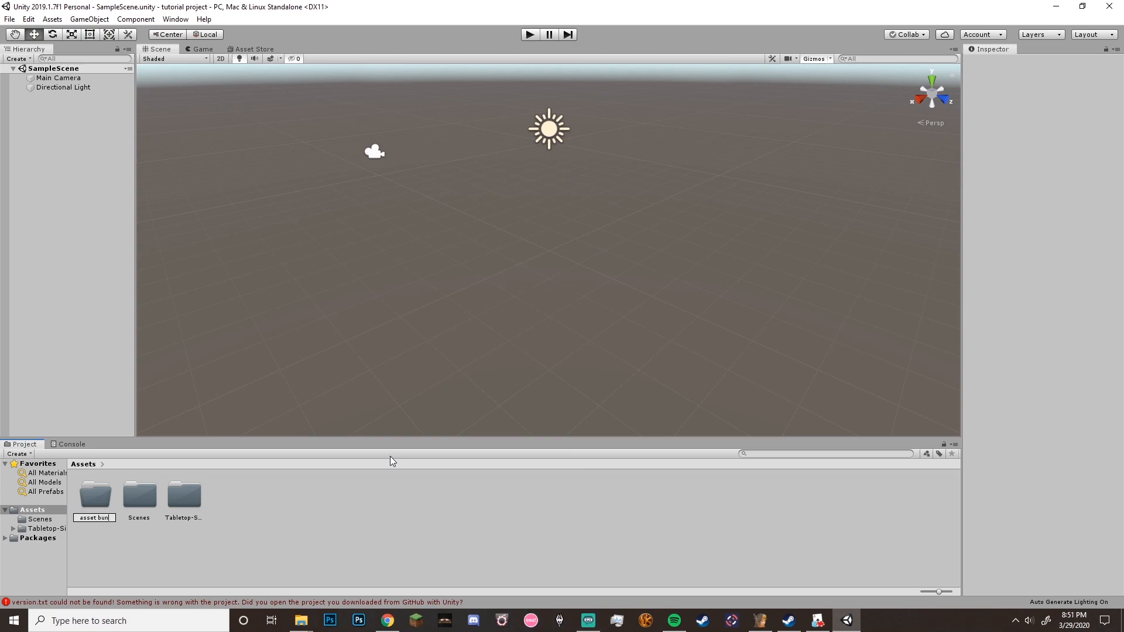
{"action": "type", "text": "dle"}
{"action": "key", "text": "Return"}
Import all treeman, treemanglow and treemanleaves files from the tutorial exports folder into the Unity project's Assets
{"action": "mouse_move", "coordinate": [301, 620]}
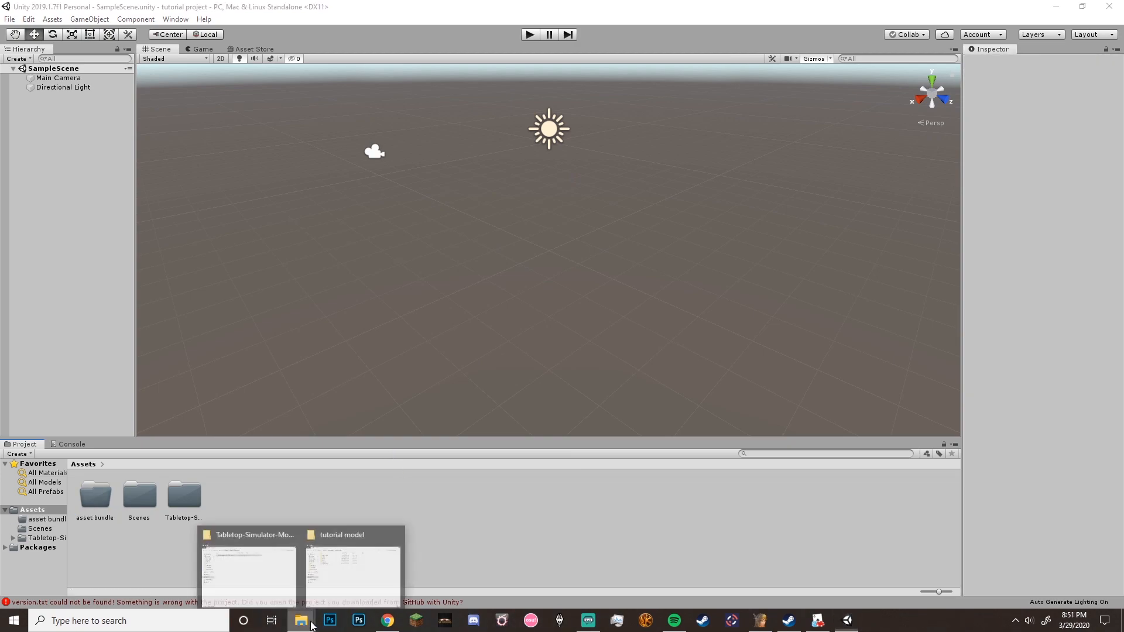
{"action": "left_click", "coordinate": [345, 577]}
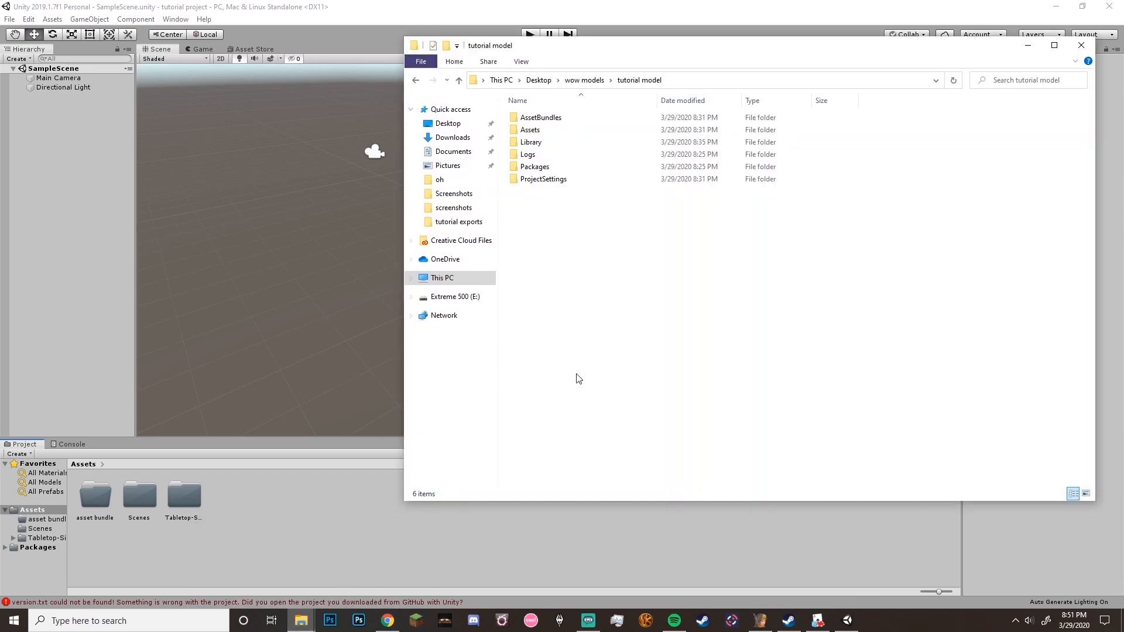
{"action": "left_click", "coordinate": [584, 80]}
{"action": "double_click", "coordinate": [561, 435]}
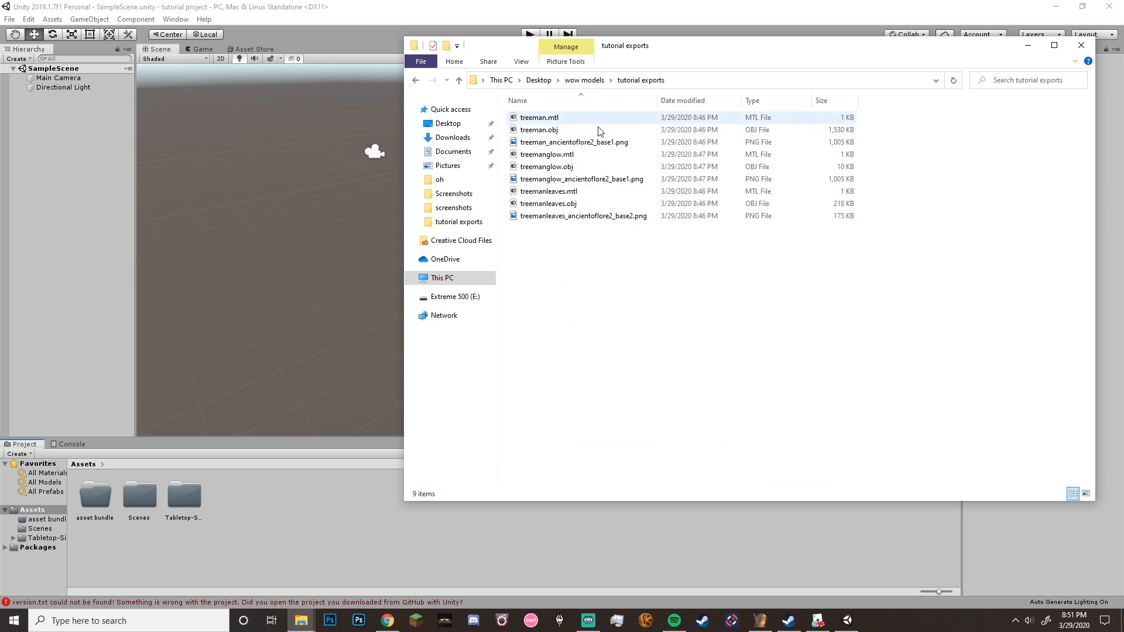
{"action": "right_click", "coordinate": [572, 254]}
{"action": "left_click", "coordinate": [617, 296]}
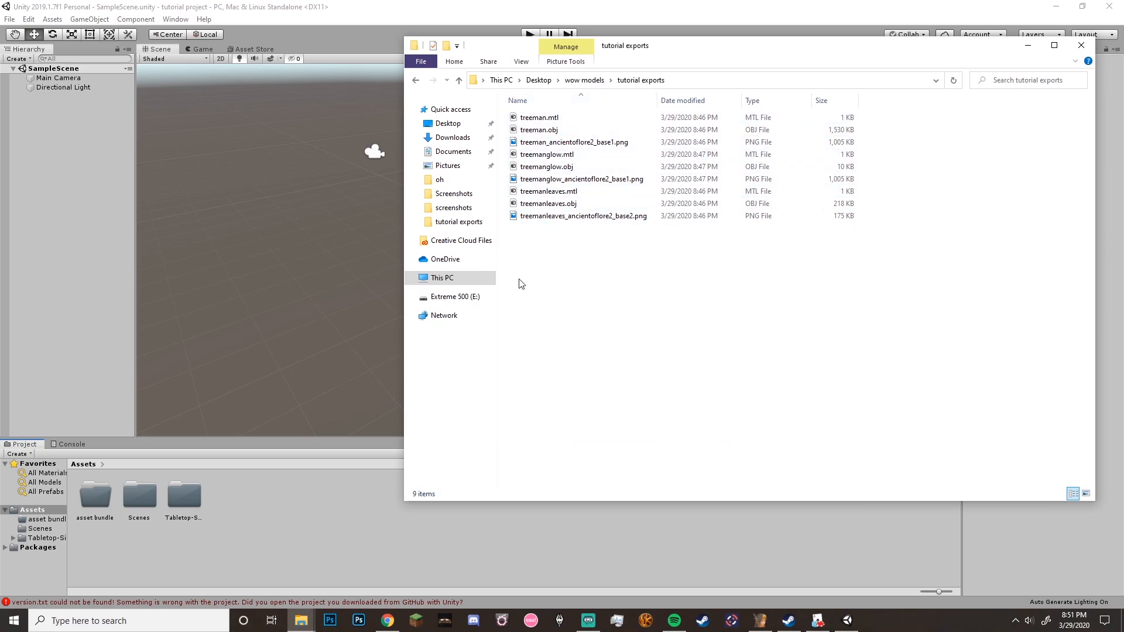
{"action": "left_click_drag", "start_coordinate": [535, 301], "coordinate": [585, 110]}
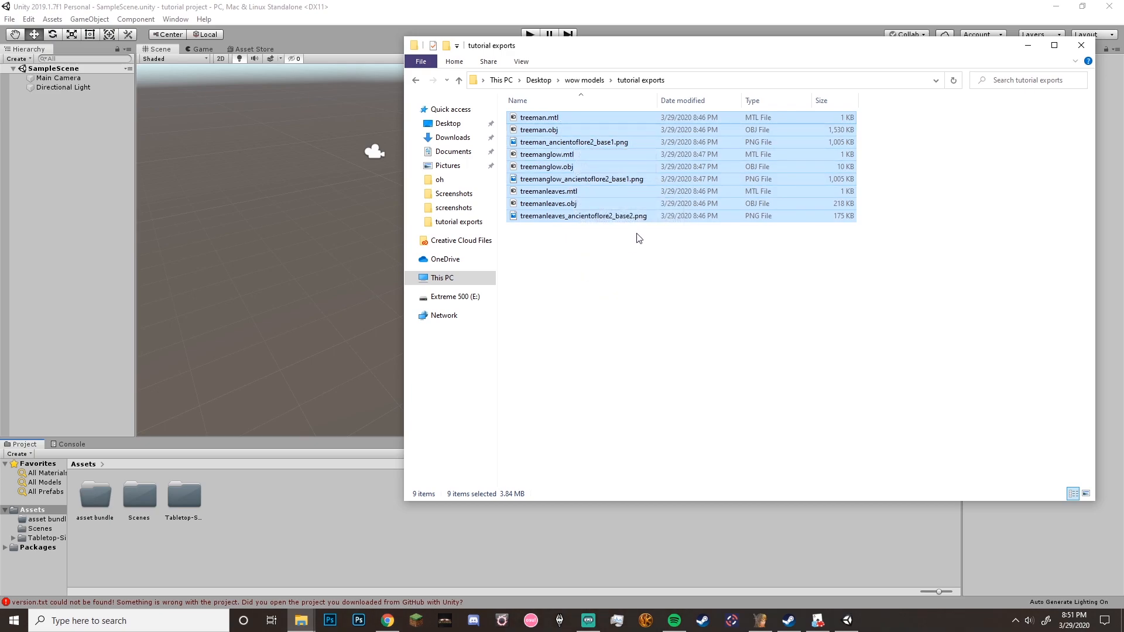
{"action": "left_click", "coordinate": [368, 563]}
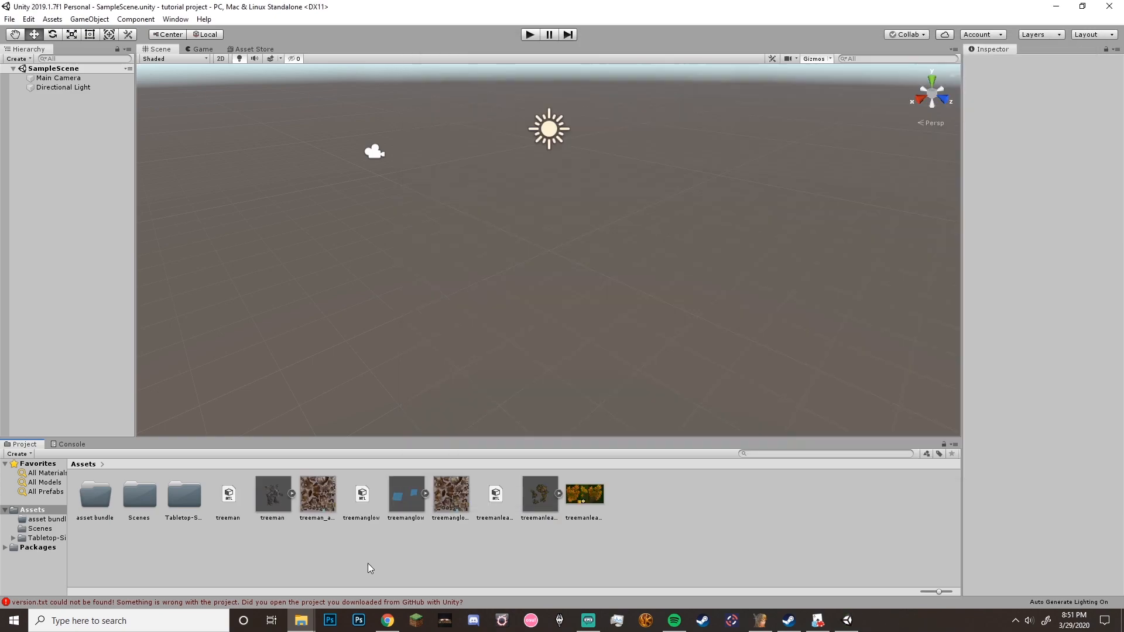
Place the treeman, treemanleaves and treemanglow models in the scene
{"action": "scroll", "coordinate": [494, 346], "scroll_direction": "down", "scroll_amount": 4}
{"action": "right_click_drag", "start_coordinate": [541, 267], "coordinate": [575, 373]}
{"action": "left_click_drag", "start_coordinate": [272, 501], "coordinate": [433, 316]}
{"action": "left_click", "coordinate": [664, 302]}
{"action": "scroll", "coordinate": [665, 302], "scroll_direction": "down", "scroll_amount": 3}
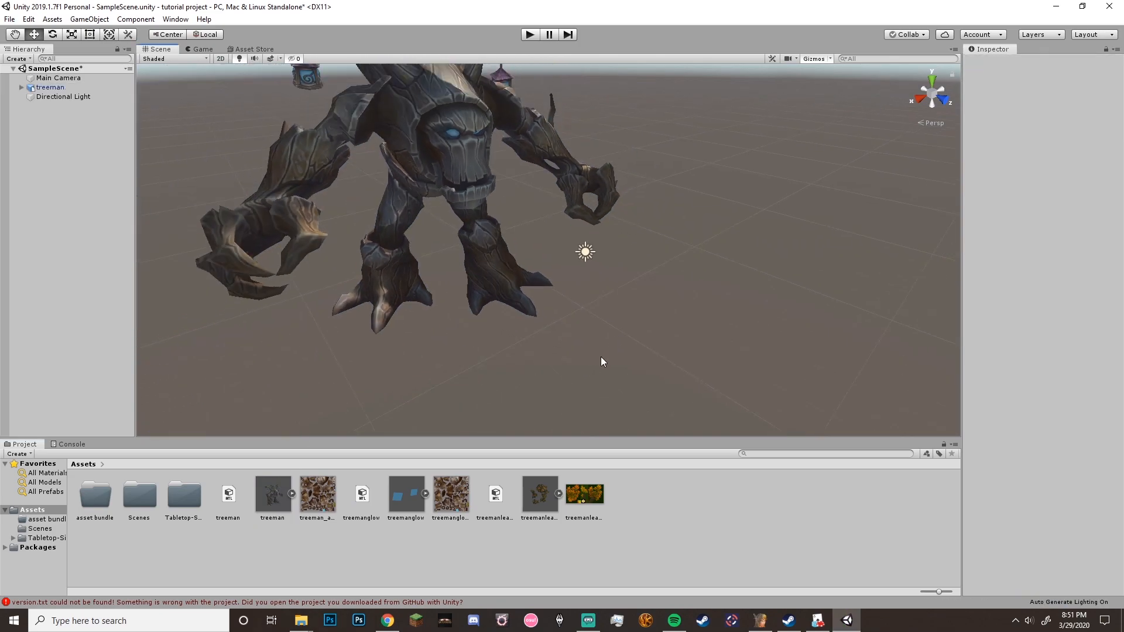
{"action": "left_click_drag", "start_coordinate": [550, 502], "coordinate": [550, 375]}
{"action": "left_click", "coordinate": [799, 357]}
{"action": "left_click_drag", "start_coordinate": [410, 499], "coordinate": [504, 374]}
{"action": "scroll", "coordinate": [708, 366], "scroll_direction": "down", "scroll_amount": 2}
{"action": "left_click", "coordinate": [707, 365]}
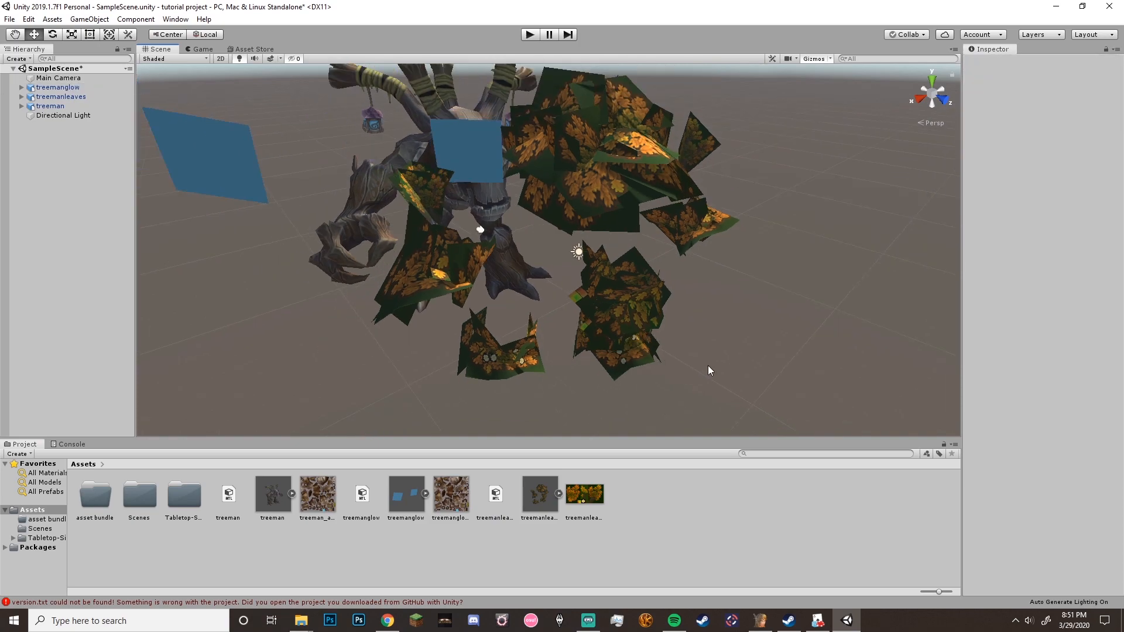
Examine the glow planes and leaf clusters around the treeman body from several angles
{"action": "scroll", "coordinate": [705, 363], "scroll_direction": "down", "scroll_amount": 4}
{"action": "left_click", "coordinate": [302, 265]}
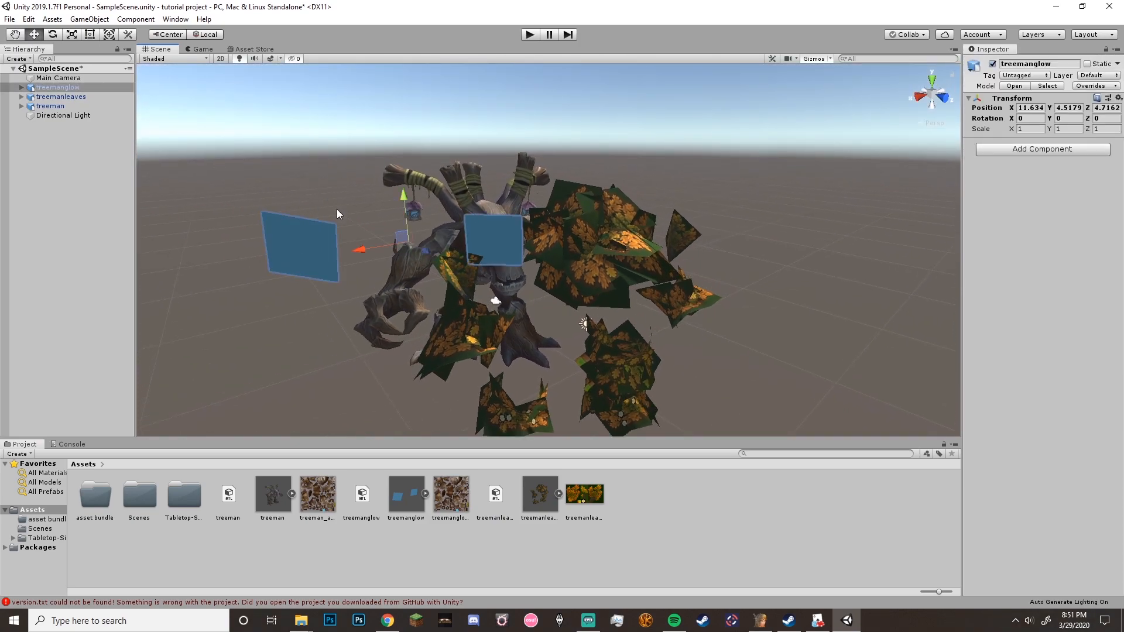
{"action": "left_click", "coordinate": [315, 180]}
{"action": "scroll", "coordinate": [264, 257], "scroll_direction": "up", "scroll_amount": 2}
{"action": "scroll", "coordinate": [263, 258], "scroll_direction": "down", "scroll_amount": 1}
{"action": "right_click_drag", "start_coordinate": [800, 296], "coordinate": [788, 329]}
{"action": "scroll", "coordinate": [763, 284], "scroll_direction": "up", "scroll_amount": 4}
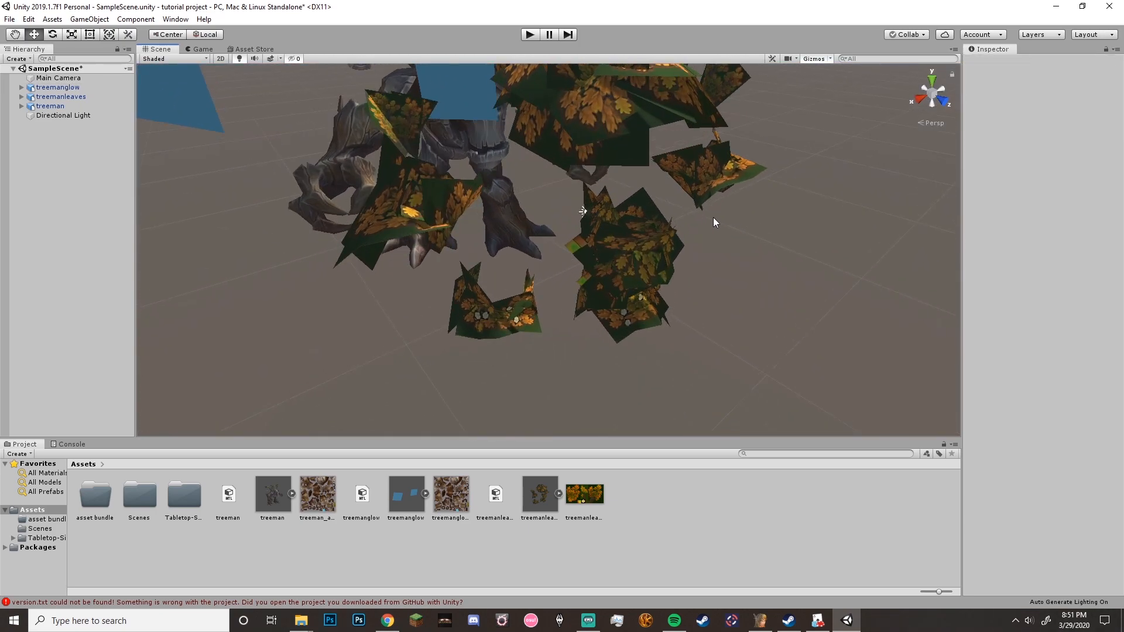
{"action": "middle_click_drag", "start_coordinate": [710, 218], "coordinate": [706, 277]}
{"action": "left_click", "coordinate": [580, 196]}
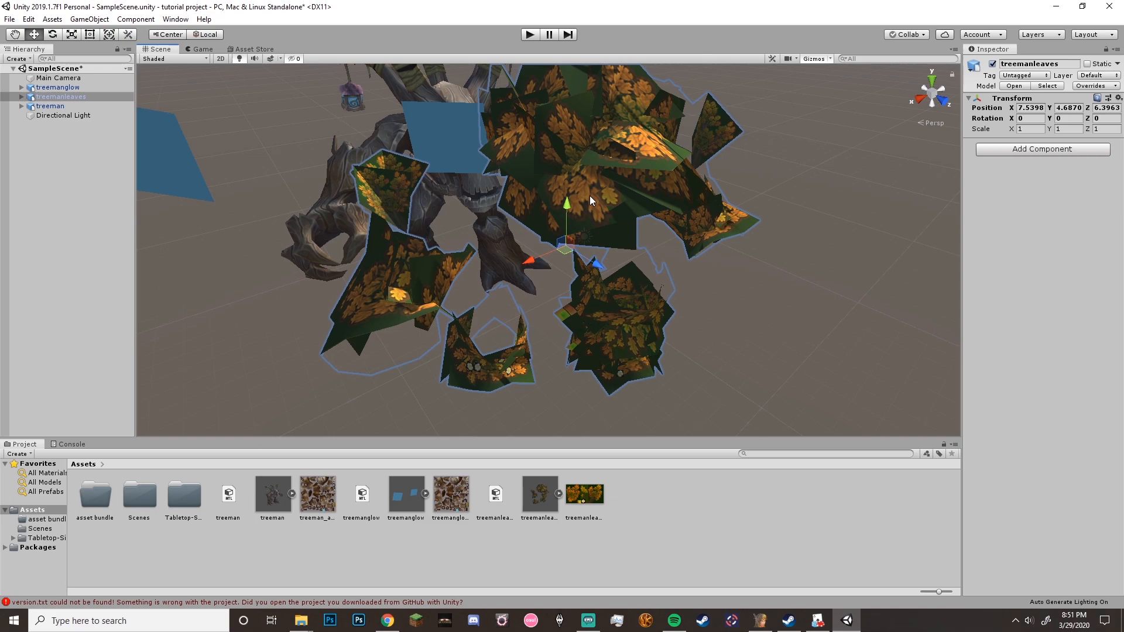
{"action": "right_click_drag", "start_coordinate": [589, 196], "coordinate": [547, 153]}
{"action": "middle_click_drag", "start_coordinate": [662, 222], "coordinate": [760, 199]}
{"action": "scroll", "coordinate": [736, 264], "scroll_direction": "up", "scroll_amount": 1}
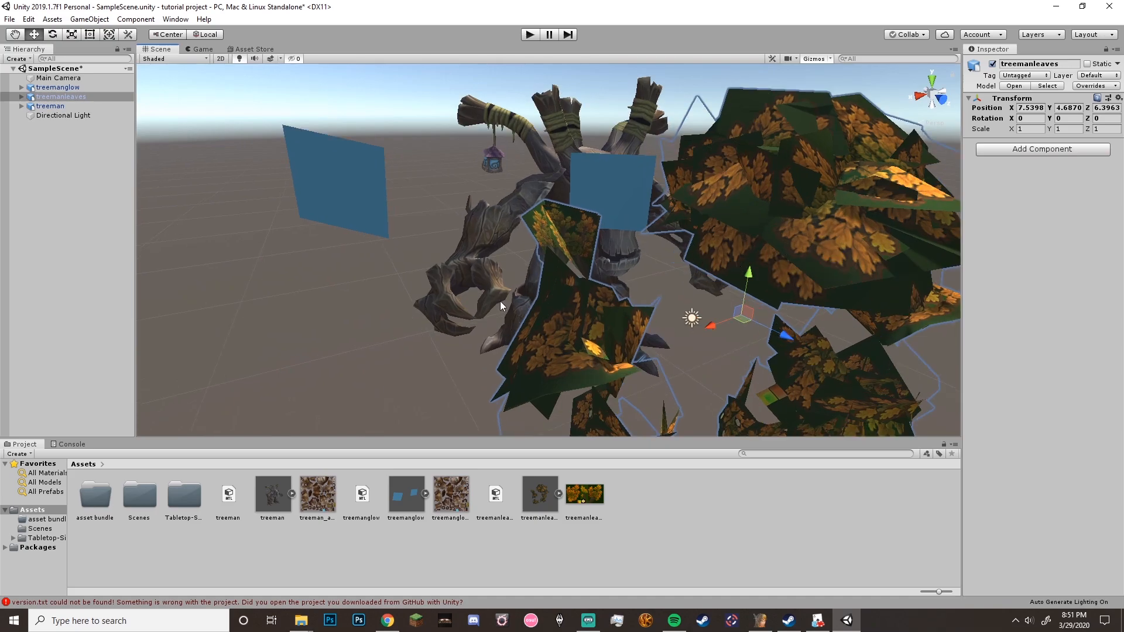
{"action": "left_click", "coordinate": [668, 303]}
{"action": "right_click_drag", "start_coordinate": [860, 271], "coordinate": [899, 325]}
{"action": "middle_click_drag", "start_coordinate": [899, 326], "coordinate": [801, 373]}
{"action": "scroll", "coordinate": [573, 351], "scroll_direction": "down", "scroll_amount": 3}
{"action": "right_click_drag", "start_coordinate": [560, 340], "coordinate": [572, 266]}
{"action": "middle_click_drag", "start_coordinate": [571, 266], "coordinate": [567, 251]}
{"action": "left_click", "coordinate": [568, 251]}
{"action": "left_click", "coordinate": [827, 321]}
{"action": "right_click_drag", "start_coordinate": [828, 320], "coordinate": [791, 340]}
{"action": "middle_click_drag", "start_coordinate": [792, 345], "coordinate": [852, 339]}
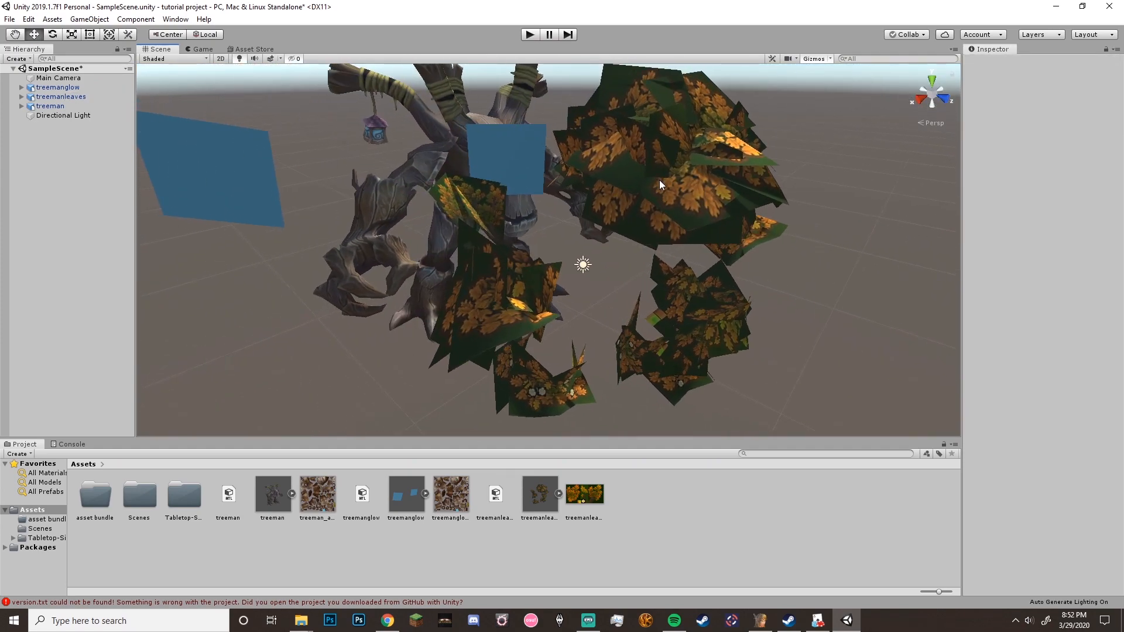
{"action": "left_click", "coordinate": [627, 173]}
{"action": "left_click", "coordinate": [800, 348]}
Create a material preset named treemanleaves from the leaf material inside the treemanleaves model
{"action": "left_click", "coordinate": [558, 494]}
{"action": "left_click", "coordinate": [671, 501]}
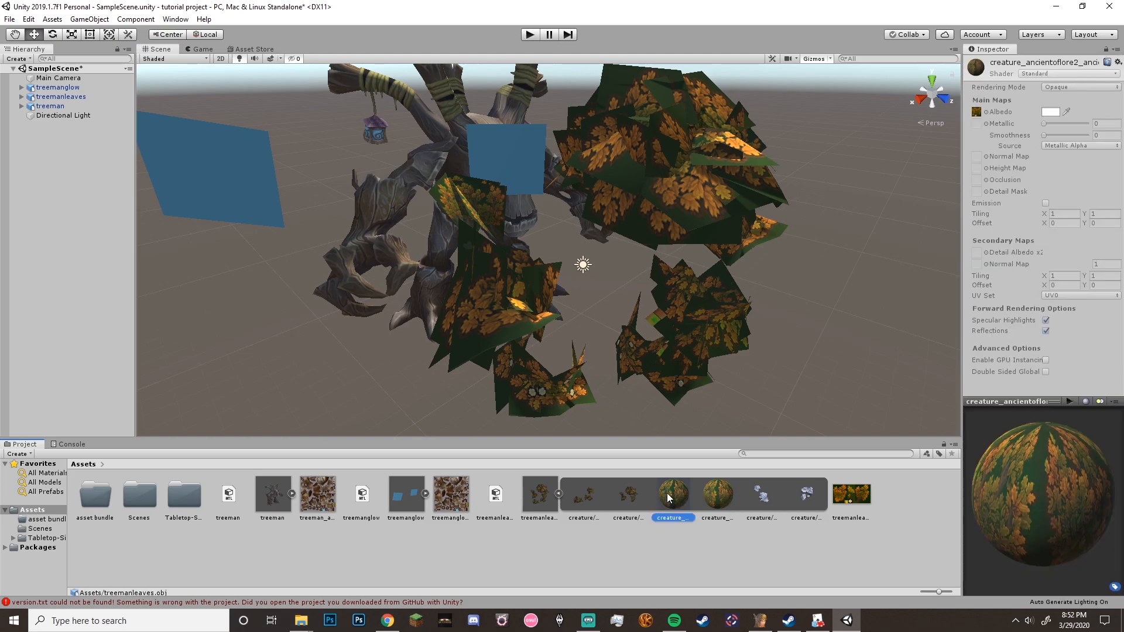
{"action": "left_click", "coordinate": [1117, 63]}
{"action": "left_click", "coordinate": [1117, 63]}
{"action": "left_click", "coordinate": [1115, 63]}
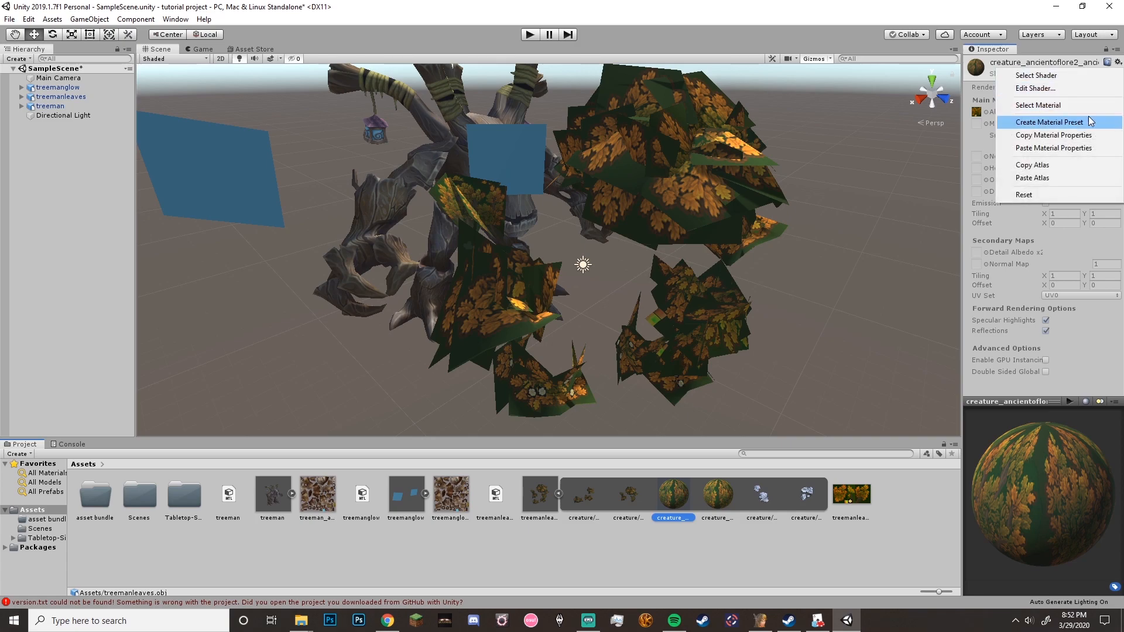
{"action": "left_click", "coordinate": [1072, 122]}
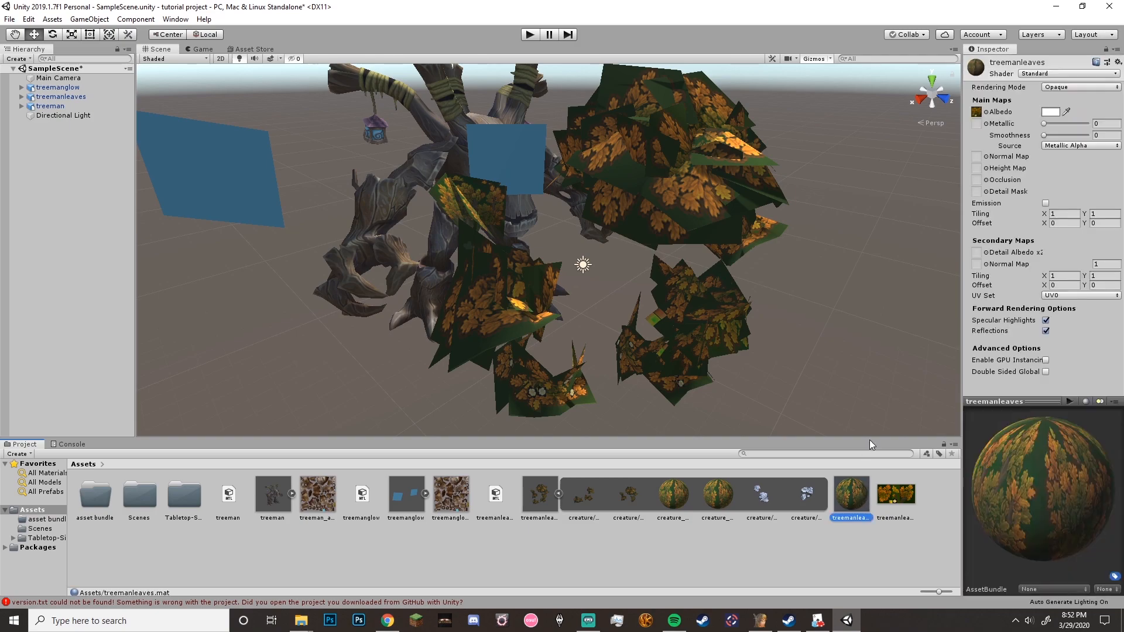
Set the treemanleaves material's rendering mode to Cutout, trying Fade for comparison
{"action": "left_click", "coordinate": [1075, 87]}
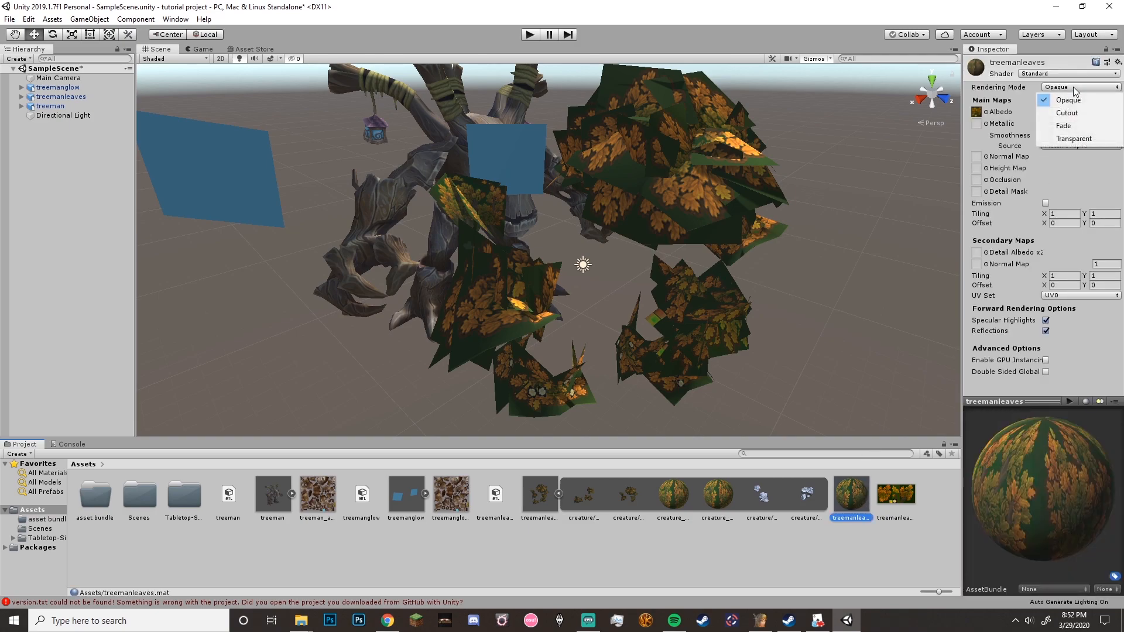
{"action": "left_click", "coordinate": [1068, 113]}
{"action": "left_click", "coordinate": [1076, 87]}
{"action": "left_click", "coordinate": [1065, 126]}
{"action": "left_click", "coordinate": [1077, 87]}
{"action": "left_click", "coordinate": [1077, 113]}
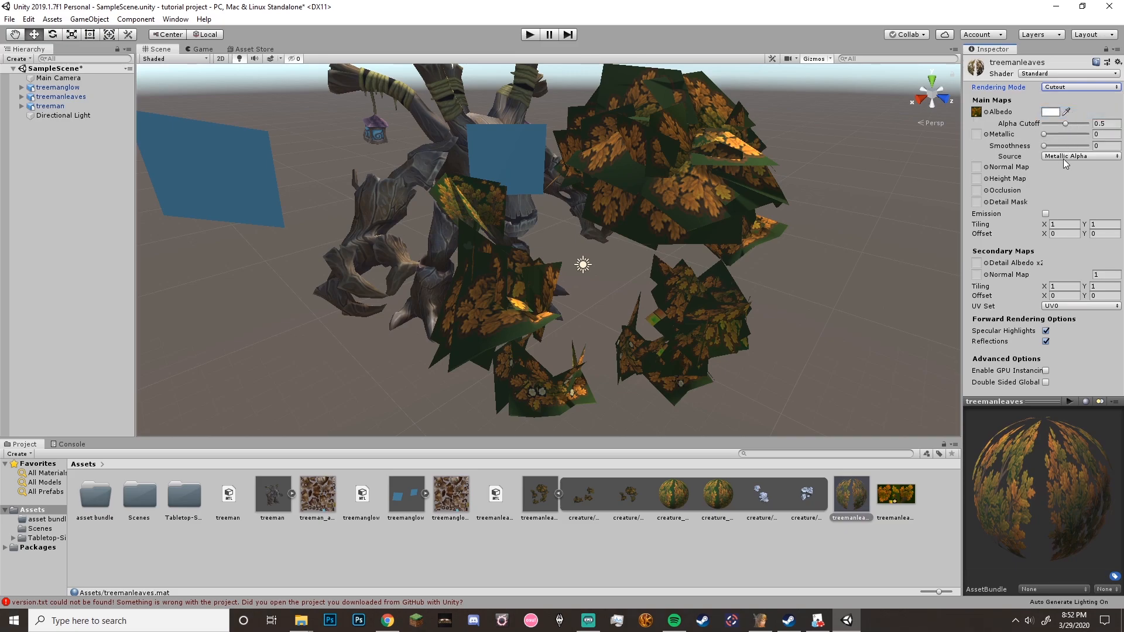
{"action": "left_click", "coordinate": [1085, 87]}
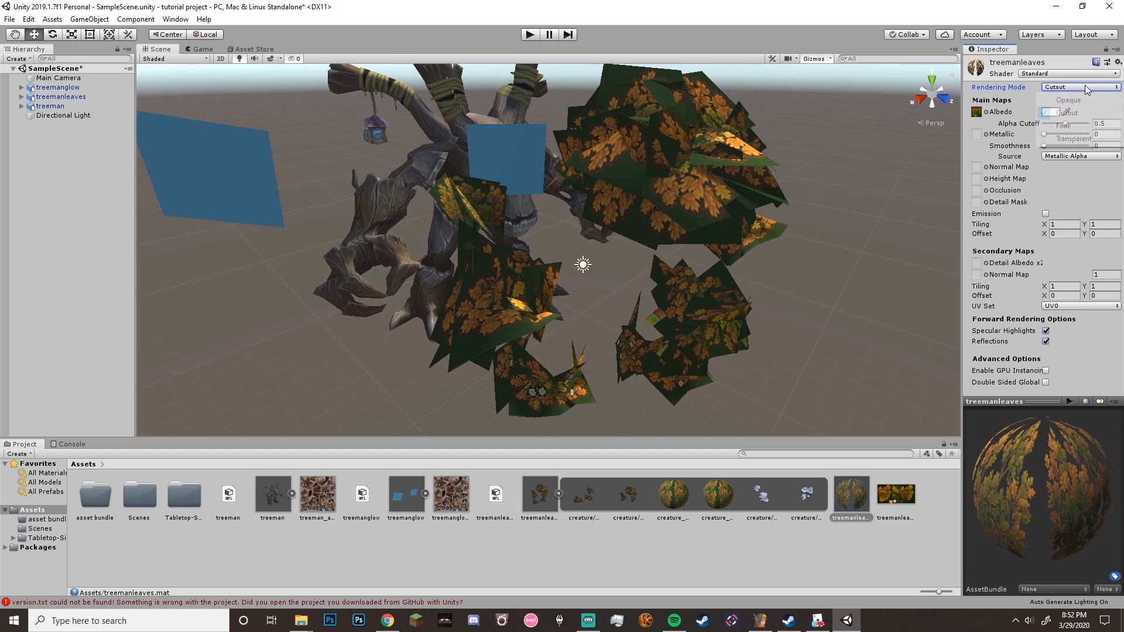
{"action": "left_click", "coordinate": [885, 569]}
Apply the treemanleaves material to all leaf clusters in the scene and check them from several angles
{"action": "left_click_drag", "start_coordinate": [839, 454], "coordinate": [702, 352]}
{"action": "right_click_drag", "start_coordinate": [856, 386], "coordinate": [801, 371]}
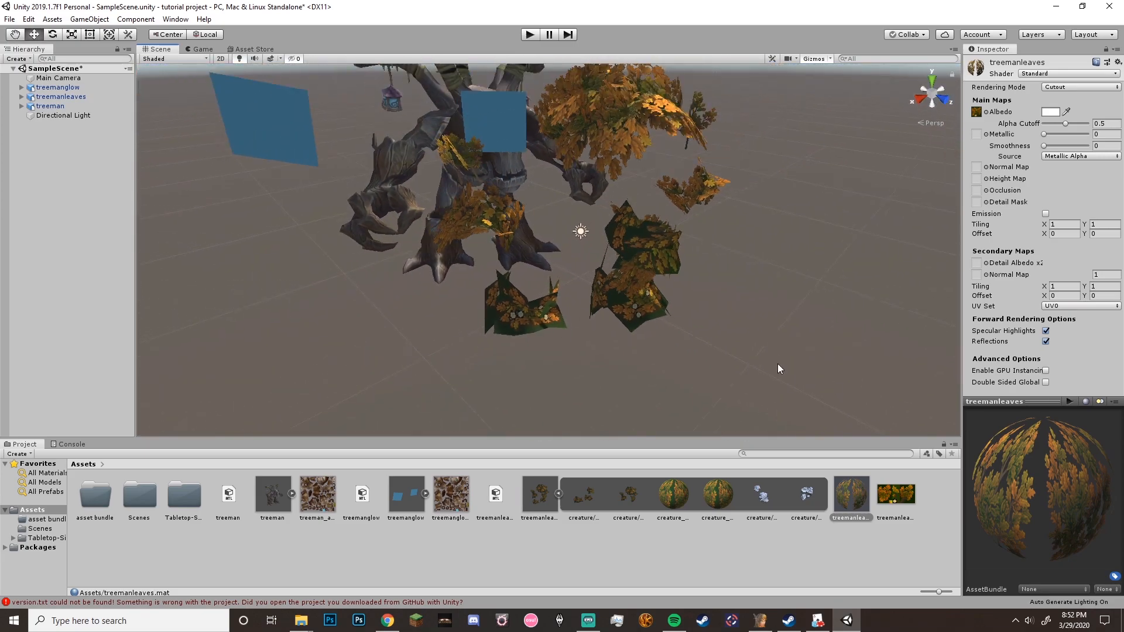
{"action": "left_click_drag", "start_coordinate": [848, 491], "coordinate": [530, 324]}
{"action": "left_click", "coordinate": [706, 298]}
{"action": "right_click_drag", "start_coordinate": [708, 299], "coordinate": [773, 329]}
{"action": "middle_click_drag", "start_coordinate": [773, 329], "coordinate": [766, 236]}
{"action": "left_click", "coordinate": [767, 235]}
{"action": "left_click", "coordinate": [418, 386]}
{"action": "left_click", "coordinate": [381, 195]}
{"action": "left_click", "coordinate": [374, 295]}
{"action": "right_click_drag", "start_coordinate": [375, 295], "coordinate": [416, 277]}
{"action": "middle_click_drag", "start_coordinate": [416, 277], "coordinate": [384, 264]}
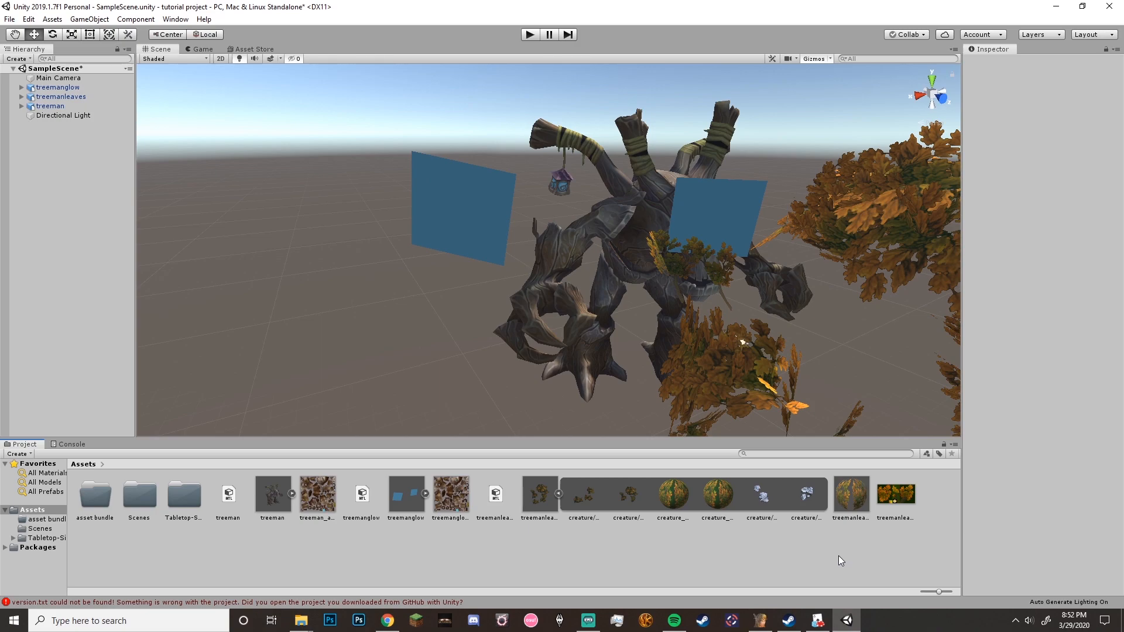
Create a material preset named treemanglow from the material inside the treemanglow model
{"action": "left_click", "coordinate": [425, 493]}
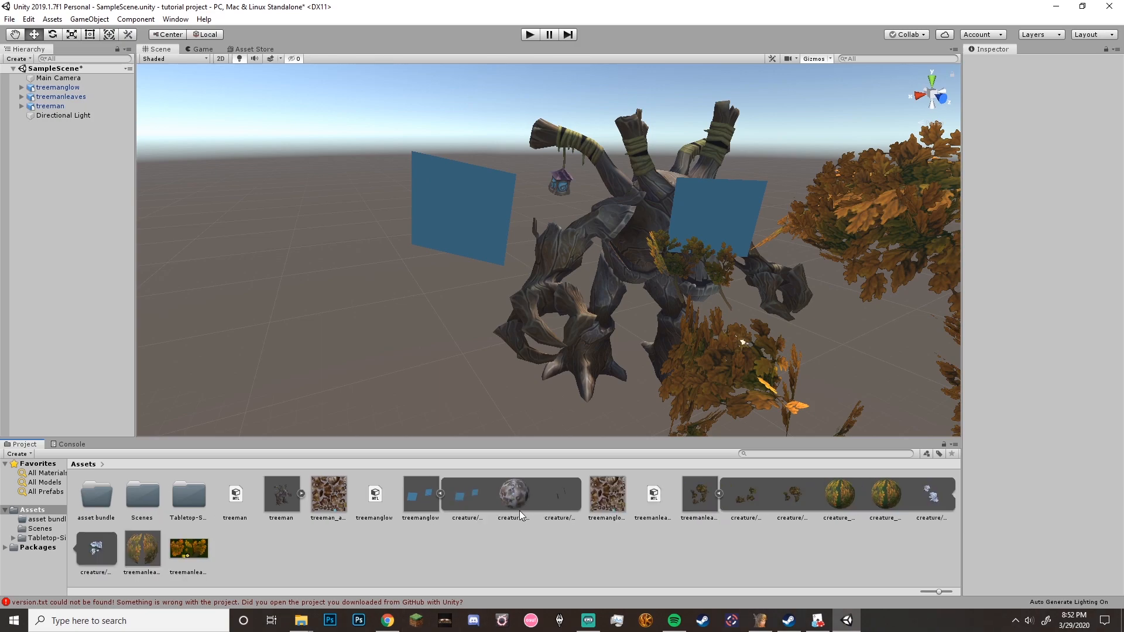
{"action": "left_click", "coordinate": [517, 509]}
{"action": "left_click", "coordinate": [1119, 66]}
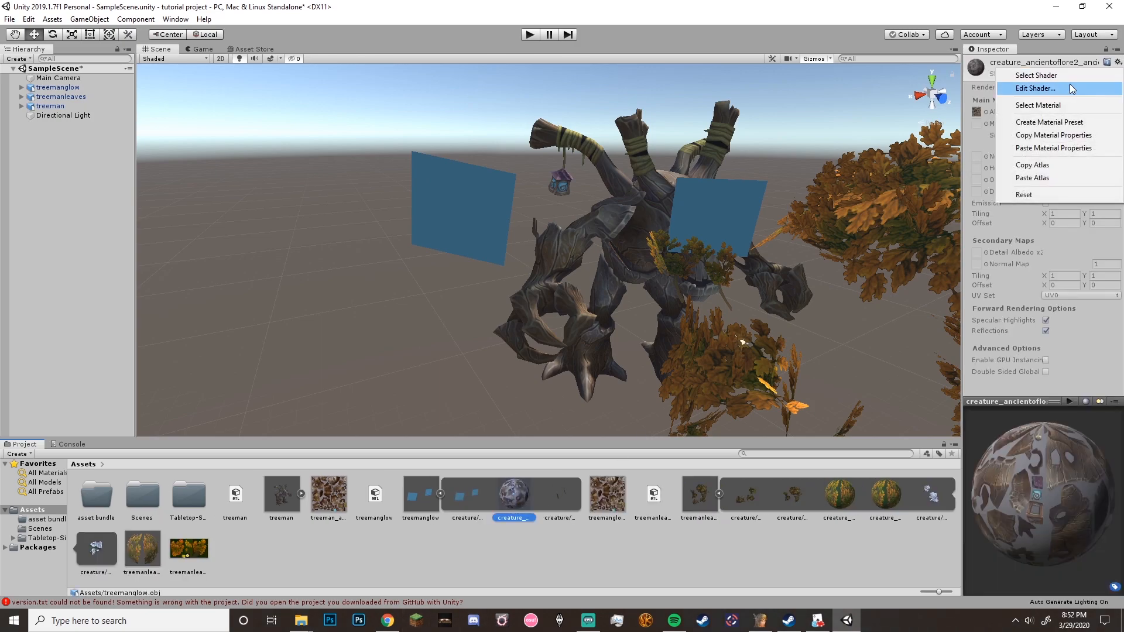
{"action": "left_click", "coordinate": [1070, 120]}
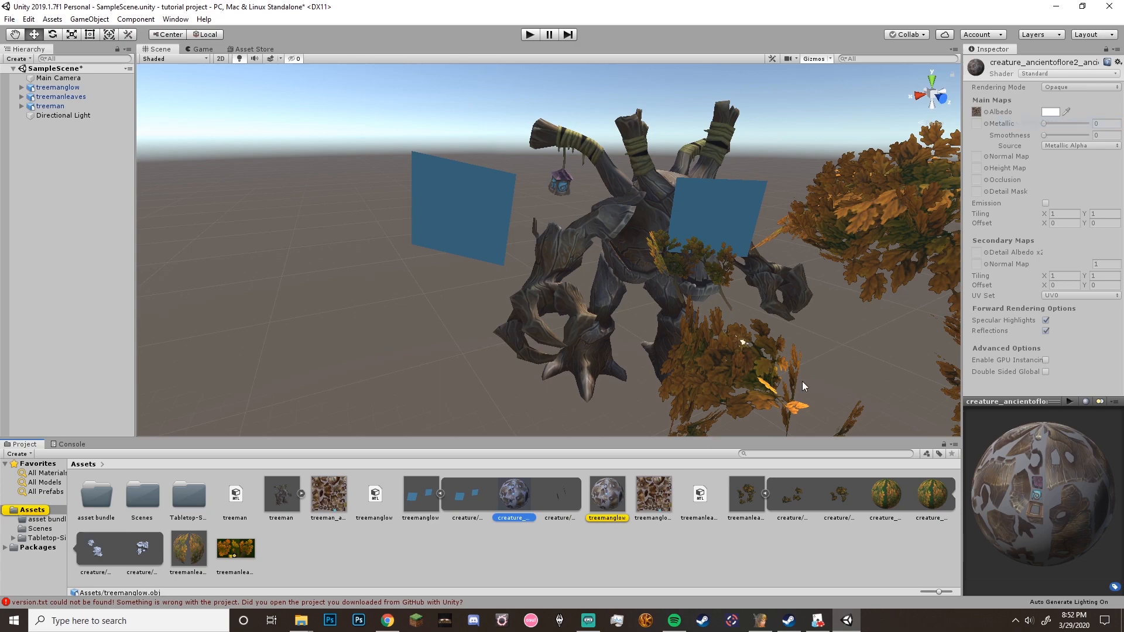
Set the treemanglow material's rendering mode to Fade and apply it to the glow planes in the scene
{"action": "left_click", "coordinate": [607, 495]}
{"action": "left_click", "coordinate": [1073, 87]}
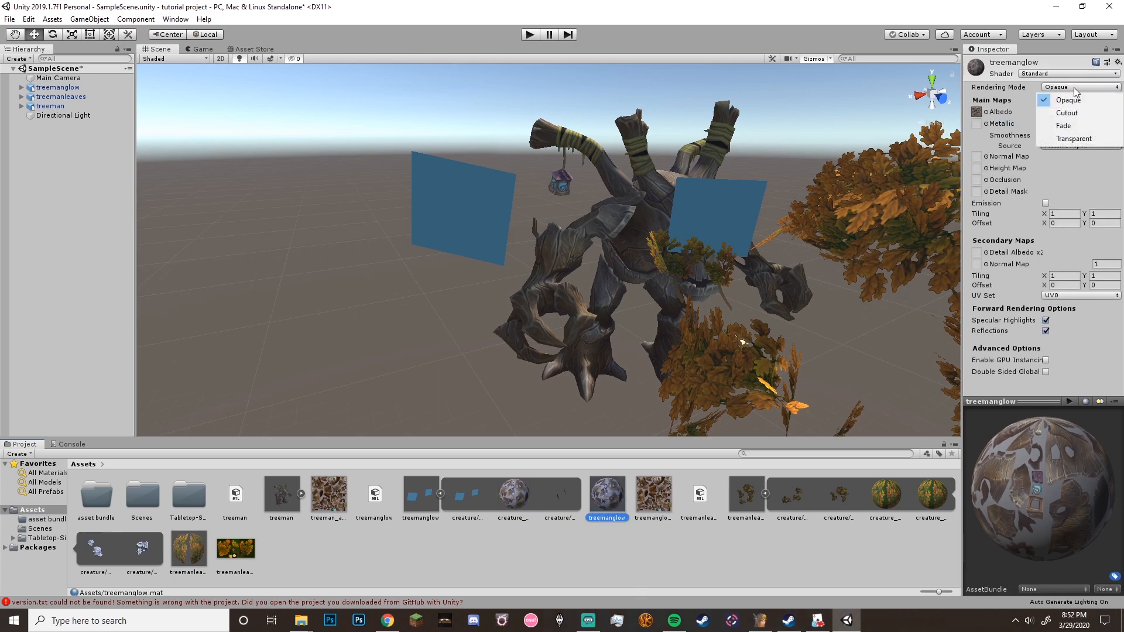
{"action": "left_click", "coordinate": [1086, 125]}
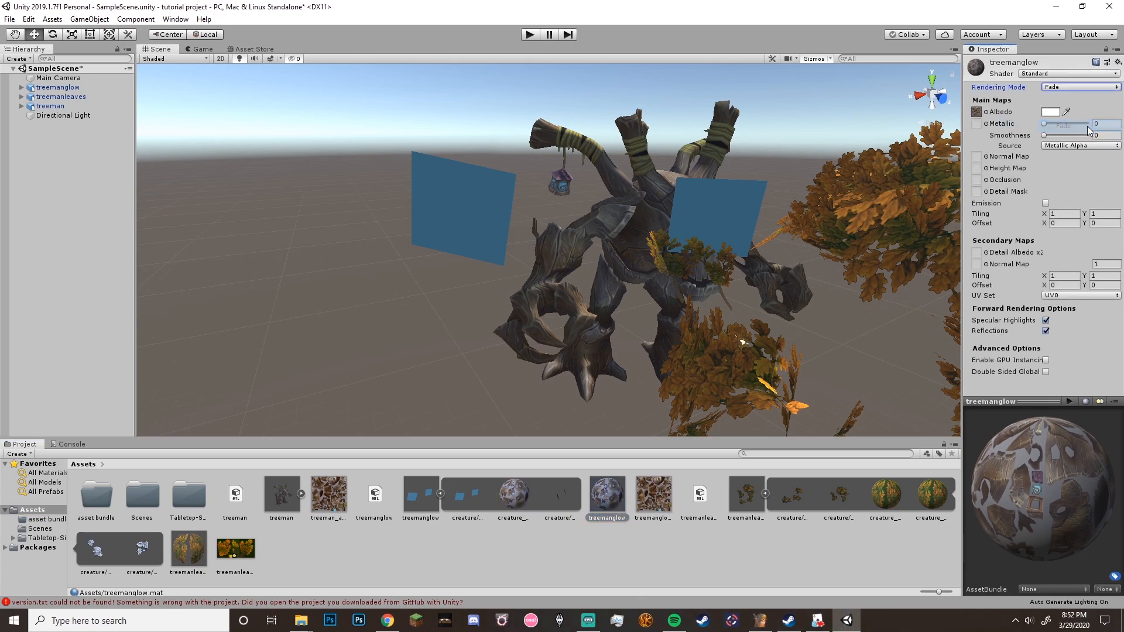
{"action": "left_click_drag", "start_coordinate": [607, 495], "coordinate": [519, 328]}
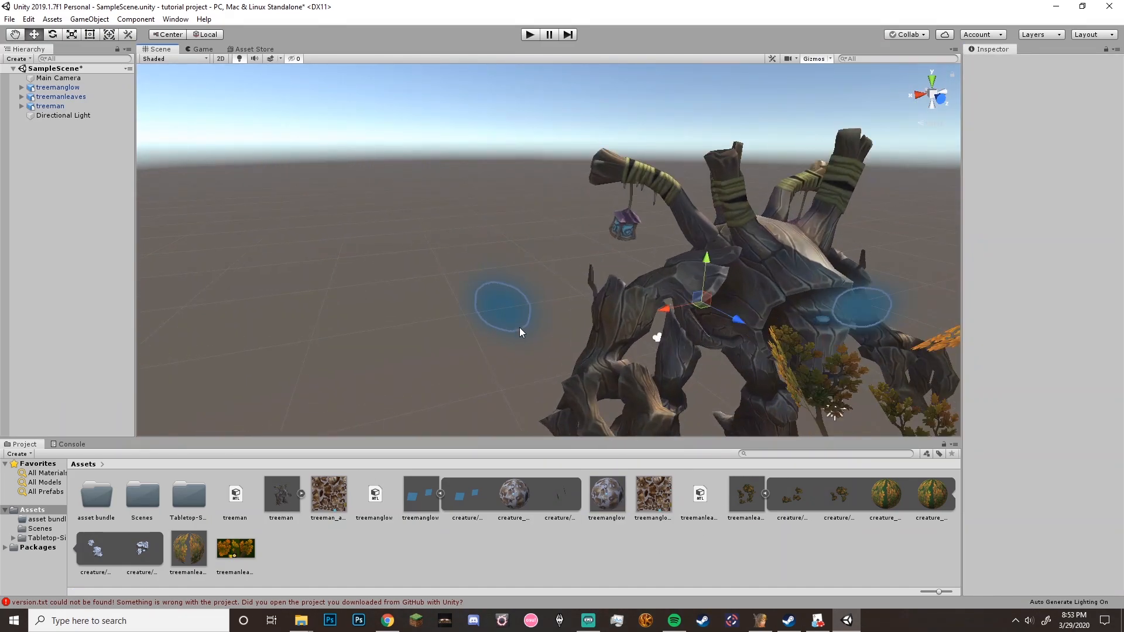
Examine the treeman body, its feet and the surrounding parts from several angles
{"action": "left_click_drag", "start_coordinate": [557, 229], "coordinate": [813, 294], "text": "alt"}
{"action": "left_click", "coordinate": [572, 226]}
{"action": "left_click", "coordinate": [469, 183]}
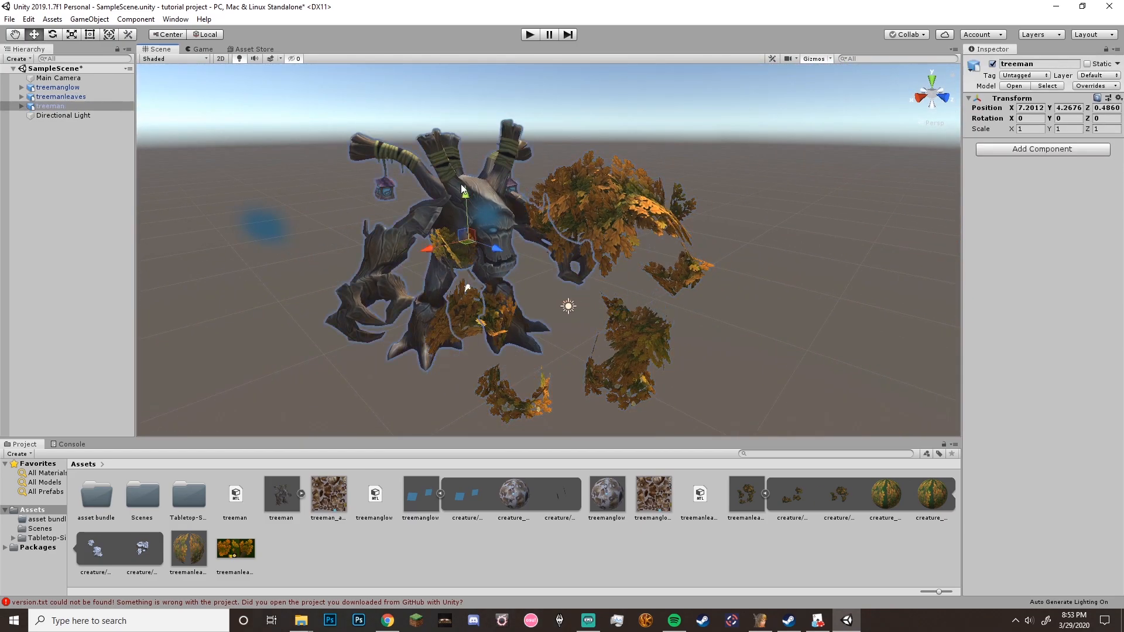
{"action": "left_click", "coordinate": [348, 391]}
{"action": "left_click_drag", "start_coordinate": [348, 391], "coordinate": [514, 302], "text": "alt"}
{"action": "left_click", "coordinate": [515, 302]}
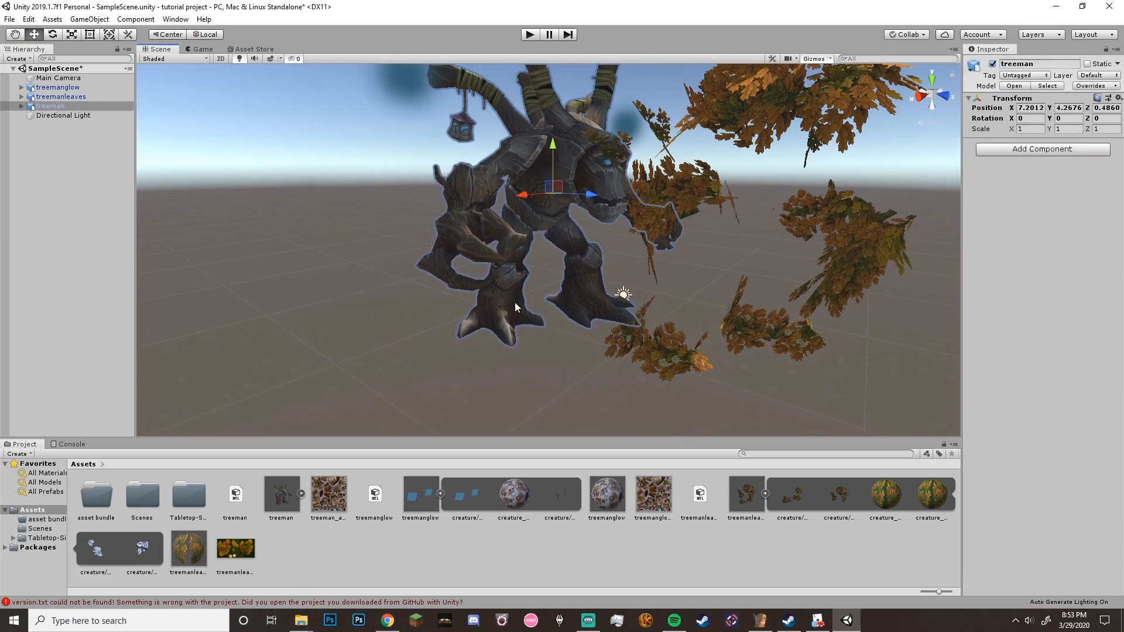
{"action": "left_click", "coordinate": [347, 299]}
{"action": "left_click", "coordinate": [507, 314]}
{"action": "left_click", "coordinate": [532, 363]}
{"action": "left_click_drag", "start_coordinate": [531, 363], "coordinate": [605, 310], "text": "alt"}
{"action": "left_click", "coordinate": [557, 274]}
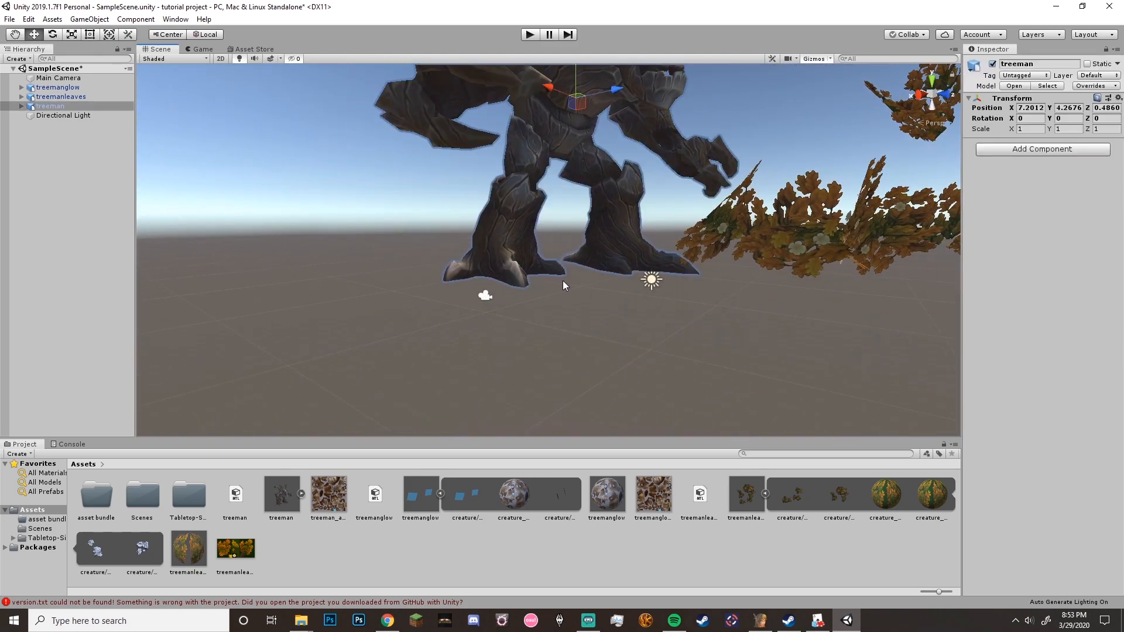
{"action": "scroll", "coordinate": [562, 279], "scroll_direction": "down", "scroll_amount": 1}
{"action": "left_click", "coordinate": [612, 310]}
{"action": "left_click", "coordinate": [518, 249]}
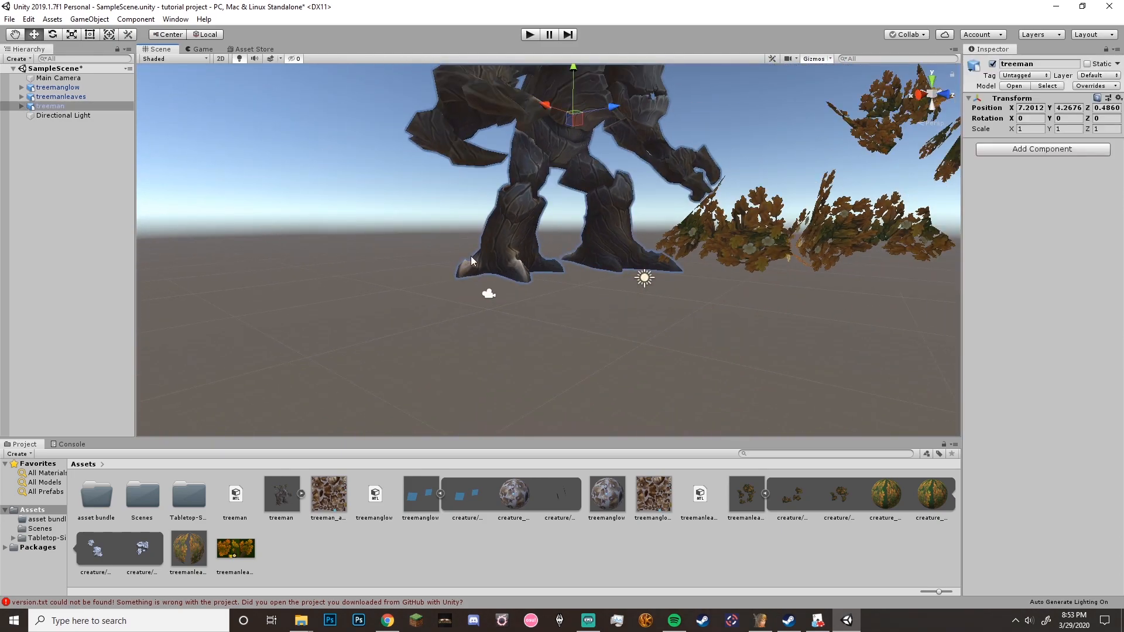
{"action": "left_click", "coordinate": [690, 300]}
{"action": "scroll", "coordinate": [708, 307], "scroll_direction": "down", "scroll_amount": 3}
{"action": "right_click_drag", "start_coordinate": [708, 307], "coordinate": [638, 269]}
{"action": "middle_click_drag", "start_coordinate": [638, 269], "coordinate": [621, 212]}
{"action": "left_click", "coordinate": [365, 193]}
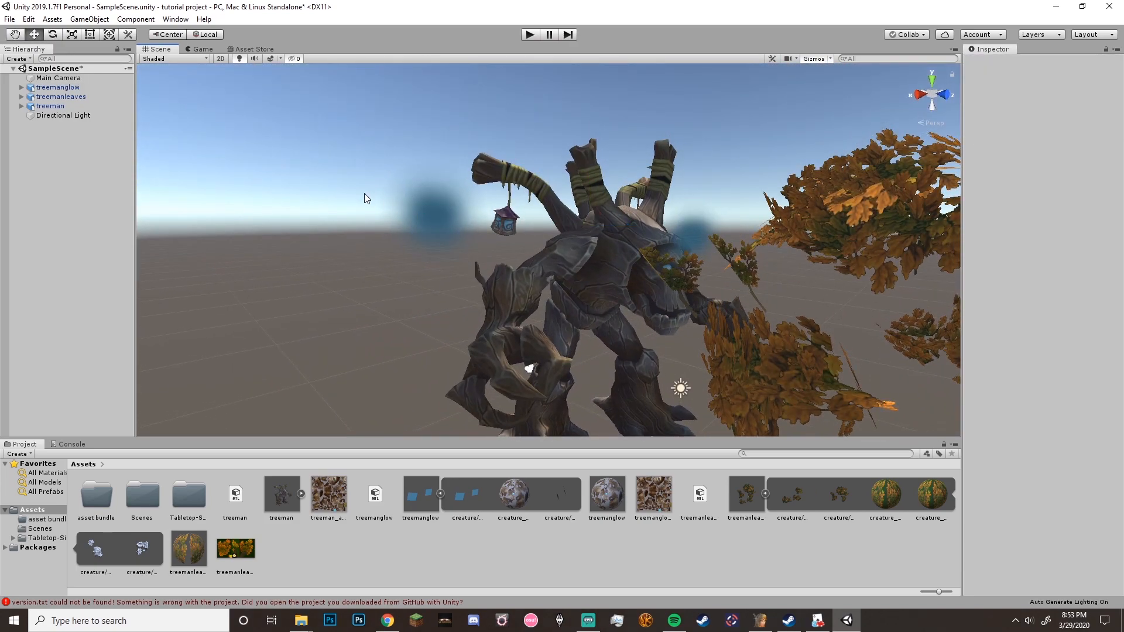
Inspect the position of the glow parts relative to the treeman body by selecting each in turn
{"action": "left_click", "coordinate": [445, 211]}
{"action": "left_click", "coordinate": [374, 212]}
{"action": "left_click", "coordinate": [447, 217]}
{"action": "left_click", "coordinate": [326, 216]}
{"action": "left_click", "coordinate": [419, 237]}
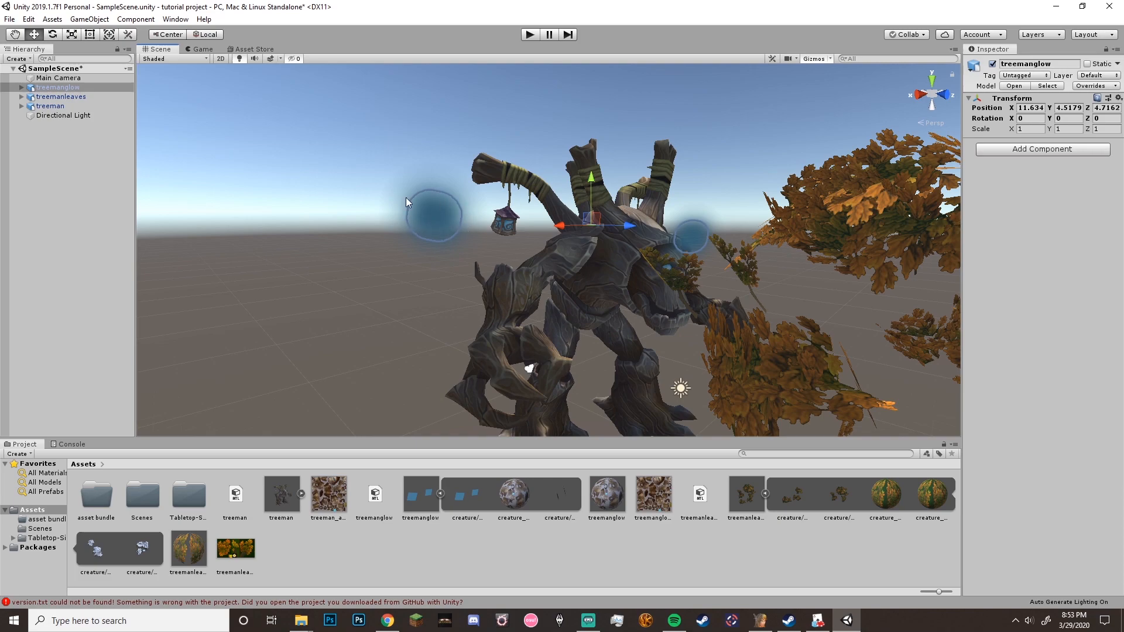
{"action": "left_click", "coordinate": [373, 304]}
{"action": "left_click", "coordinate": [603, 278]}
{"action": "left_click", "coordinate": [349, 363]}
{"action": "left_click", "coordinate": [819, 328]}
{"action": "left_click", "coordinate": [342, 329]}
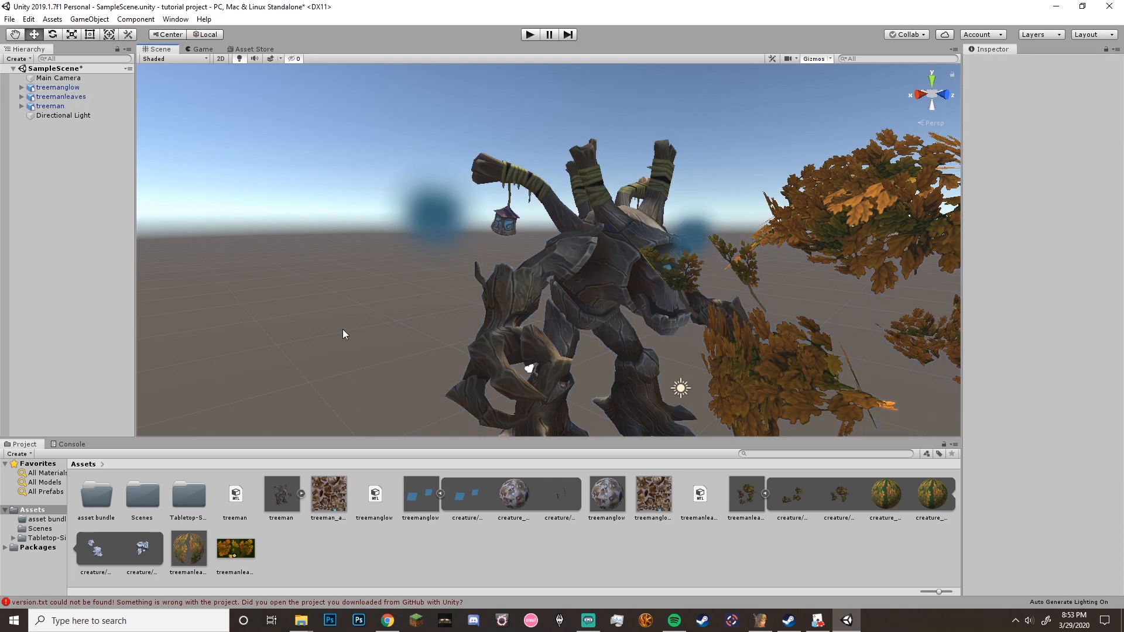
{"action": "left_click", "coordinate": [567, 297]}
{"action": "left_click", "coordinate": [384, 326]}
Set the X position of treemanglow and treemanleaves to the treeman body's X value, 7.201271
{"action": "scroll", "coordinate": [526, 351], "scroll_direction": "down", "scroll_amount": 5}
{"action": "right_click_drag", "start_coordinate": [649, 375], "coordinate": [653, 446]}
{"action": "scroll", "coordinate": [602, 358], "scroll_direction": "up", "scroll_amount": 2}
{"action": "left_click", "coordinate": [518, 208]}
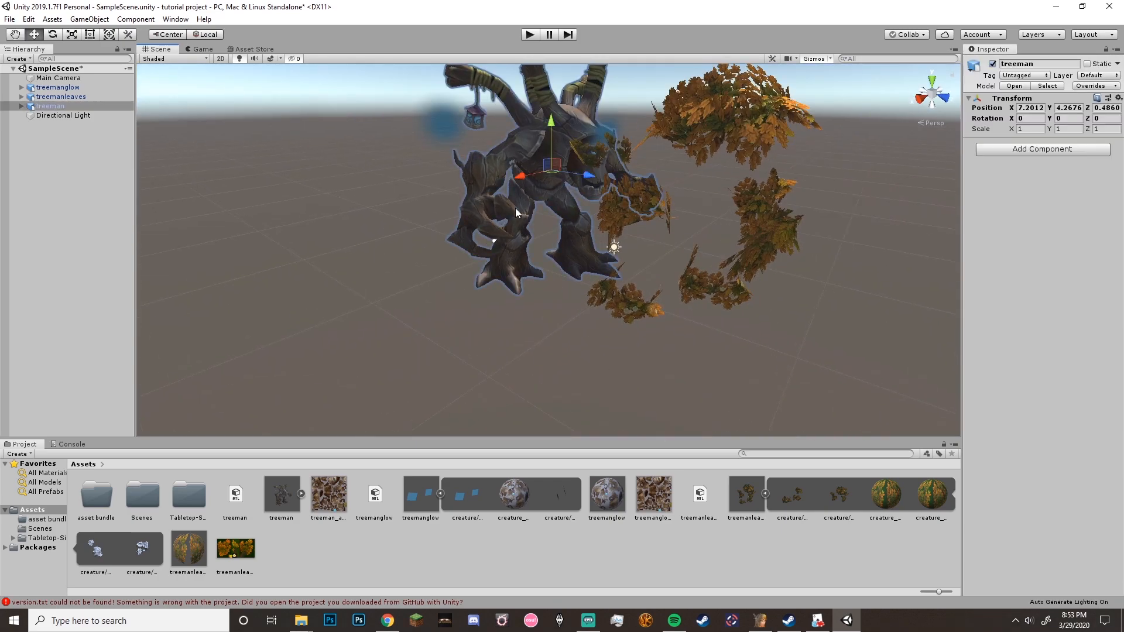
{"action": "left_click", "coordinate": [724, 359]}
{"action": "left_click", "coordinate": [540, 185]}
{"action": "left_click", "coordinate": [1037, 108]}
{"action": "left_click", "coordinate": [64, 87]}
{"action": "left_click", "coordinate": [84, 96], "text": "ctrl"}
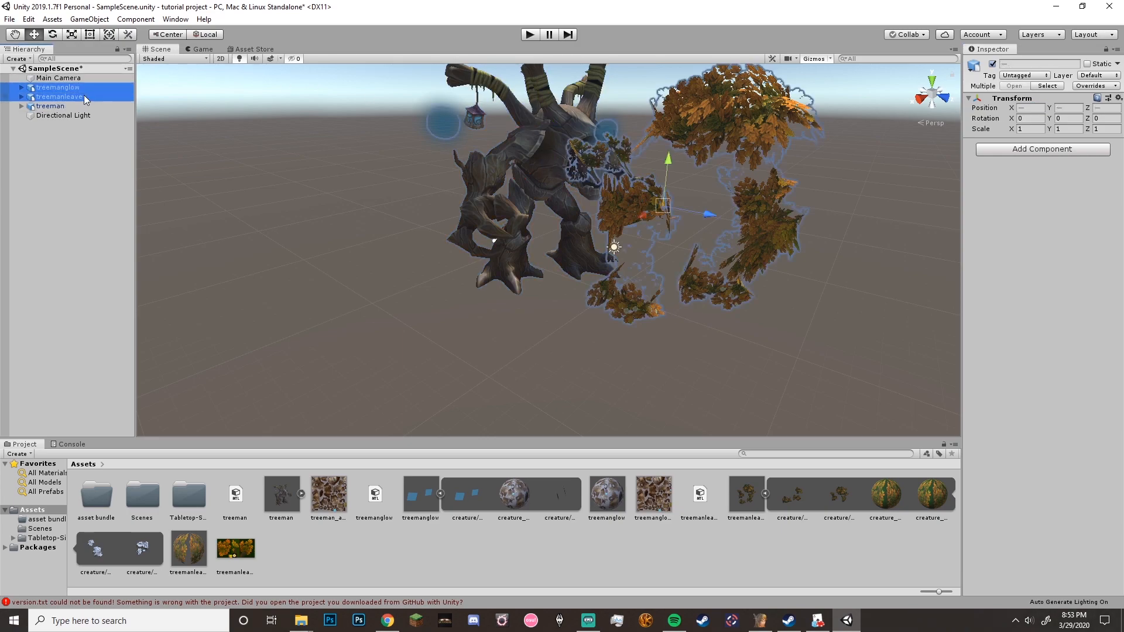
{"action": "left_click", "coordinate": [1039, 110]}
{"action": "type", "text": "7.201271"}
Copy the treeman body's Y position, 4.2676, to both treemanglow and treemanleaves
{"action": "left_click", "coordinate": [538, 170]}
{"action": "left_click", "coordinate": [1074, 108]}
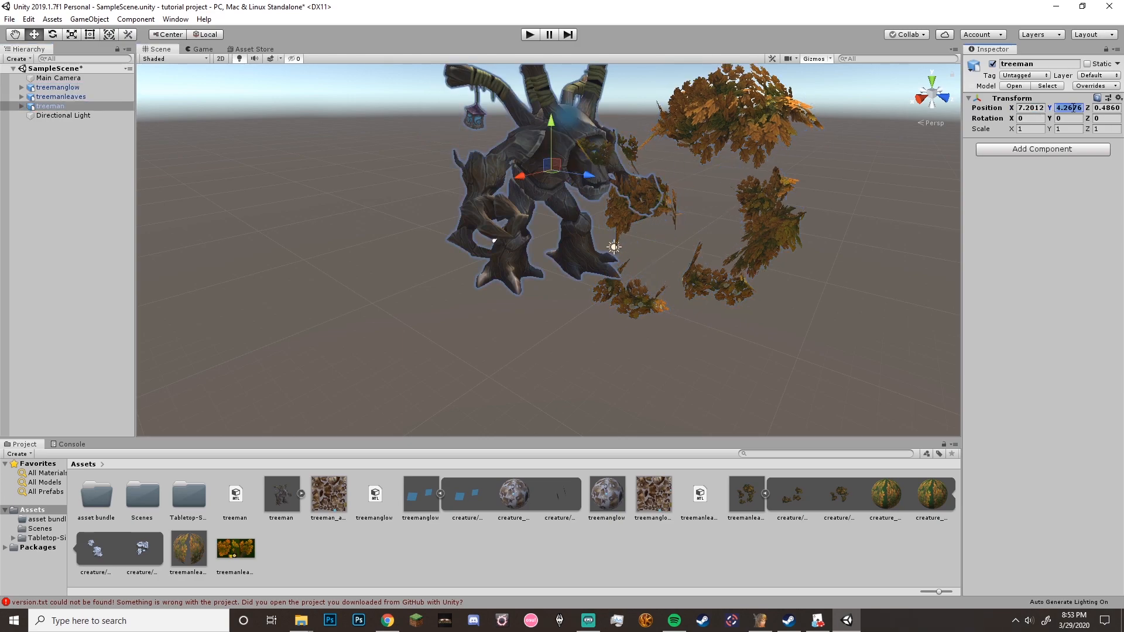
{"action": "left_click", "coordinate": [71, 87]}
{"action": "left_click", "coordinate": [82, 97], "text": "ctrl"}
{"action": "left_click", "coordinate": [1066, 106]}
{"action": "key", "text": "ctrl+v"}
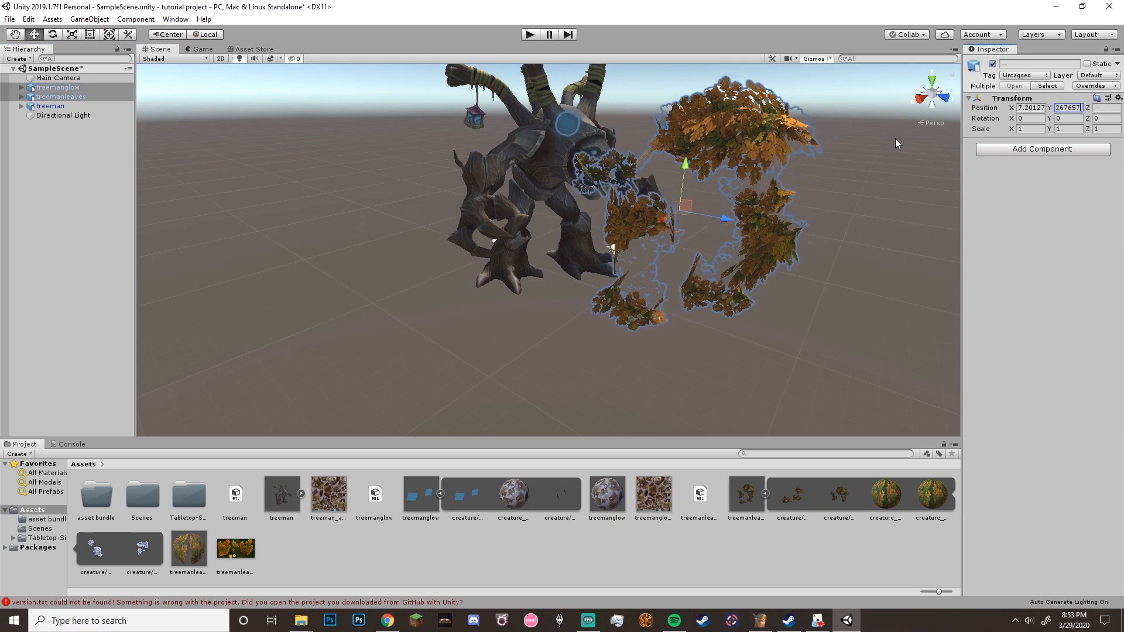
Copy the treeman body's Z position, 0.4860, to treemanglow and treemanleaves so all parts share one origin
{"action": "left_click", "coordinate": [542, 175]}
{"action": "left_click", "coordinate": [1106, 108]}
{"action": "key", "text": "ctrl+c"}
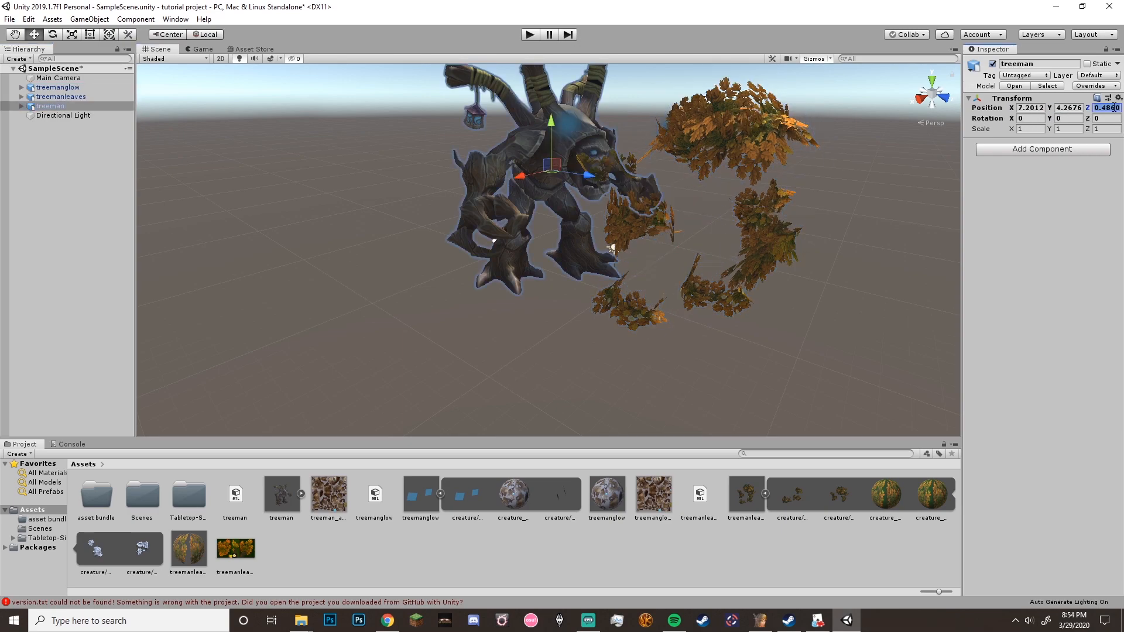
{"action": "left_click", "coordinate": [79, 88]}
{"action": "left_click", "coordinate": [83, 97], "text": "ctrl"}
{"action": "left_click", "coordinate": [1105, 107]}
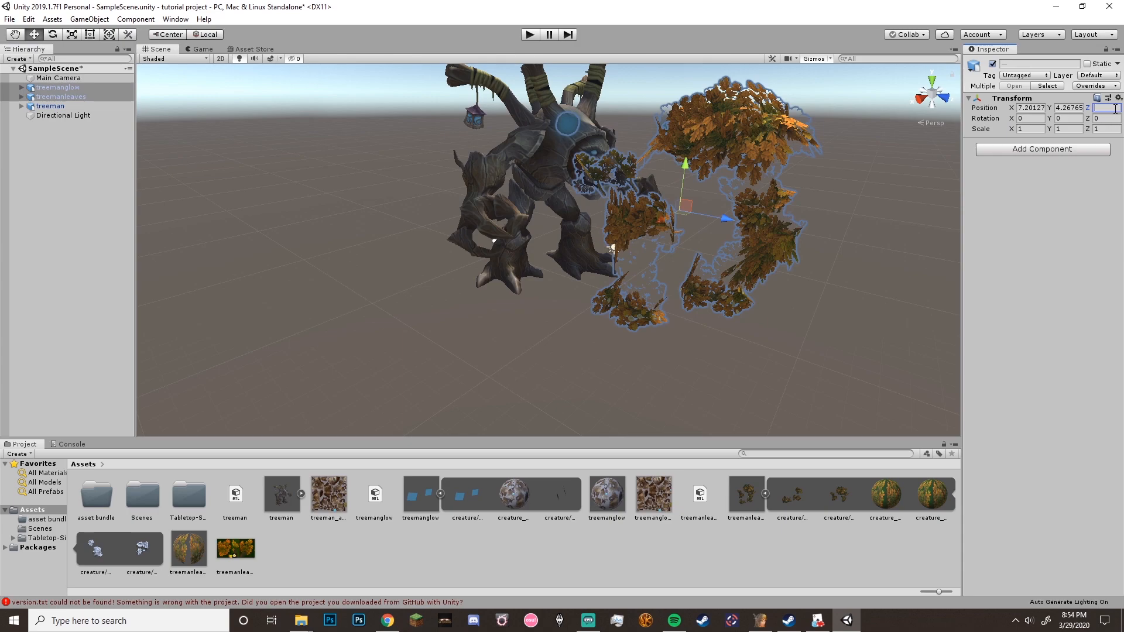
{"action": "key", "text": "ctrl+v"}
{"action": "left_click", "coordinate": [899, 267]}
Make treemanglow and treemanleaves children of the treeman object in the scene hierarchy
{"action": "left_click", "coordinate": [58, 94]}
{"action": "left_click", "coordinate": [64, 87]}
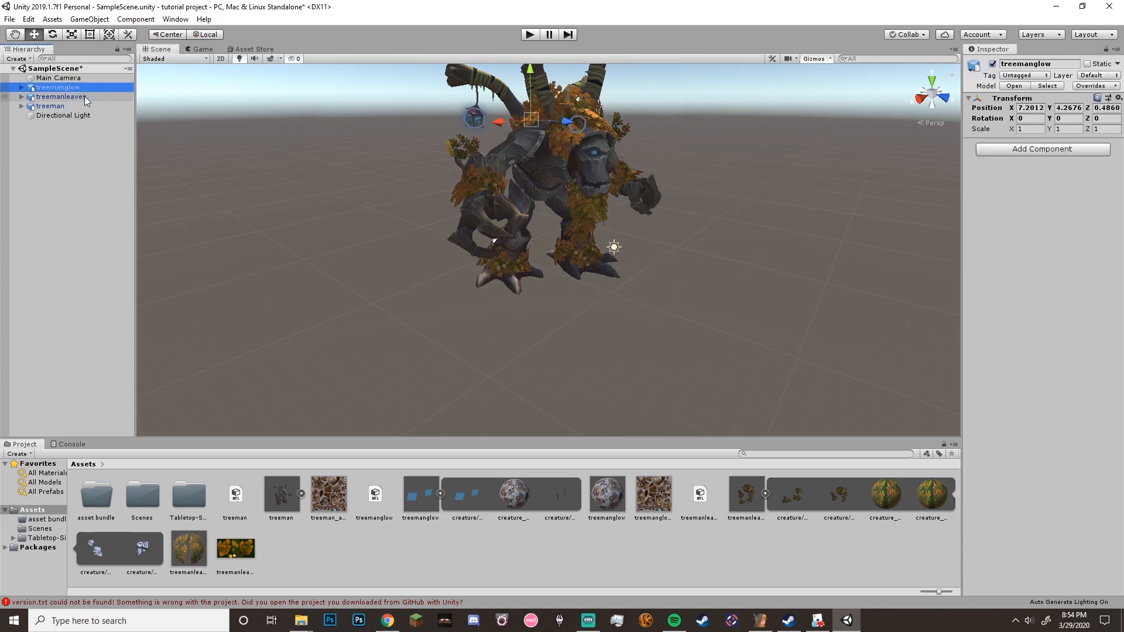
{"action": "left_click", "coordinate": [84, 96], "text": "ctrl"}
{"action": "left_click_drag", "start_coordinate": [86, 95], "coordinate": [61, 106]}
{"action": "left_click", "coordinate": [79, 109]}
{"action": "left_click", "coordinate": [80, 87]}
Examine the assembled treeman from the front and review the child objects grouped under it
{"action": "right_click_drag", "start_coordinate": [593, 181], "coordinate": [532, 237]}
{"action": "scroll", "coordinate": [530, 239], "scroll_direction": "down", "scroll_amount": 3}
{"action": "scroll", "coordinate": [521, 240], "scroll_direction": "up", "scroll_amount": 5}
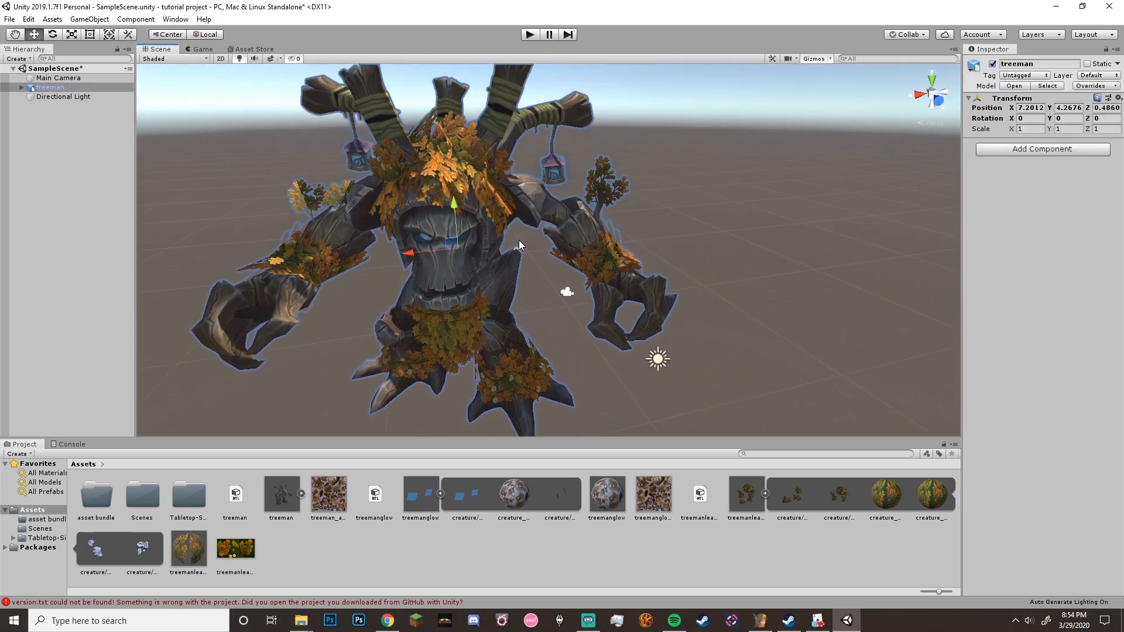
{"action": "scroll", "coordinate": [521, 239], "scroll_direction": "down", "scroll_amount": 5}
{"action": "left_click", "coordinate": [529, 227]}
{"action": "left_click", "coordinate": [21, 87]}
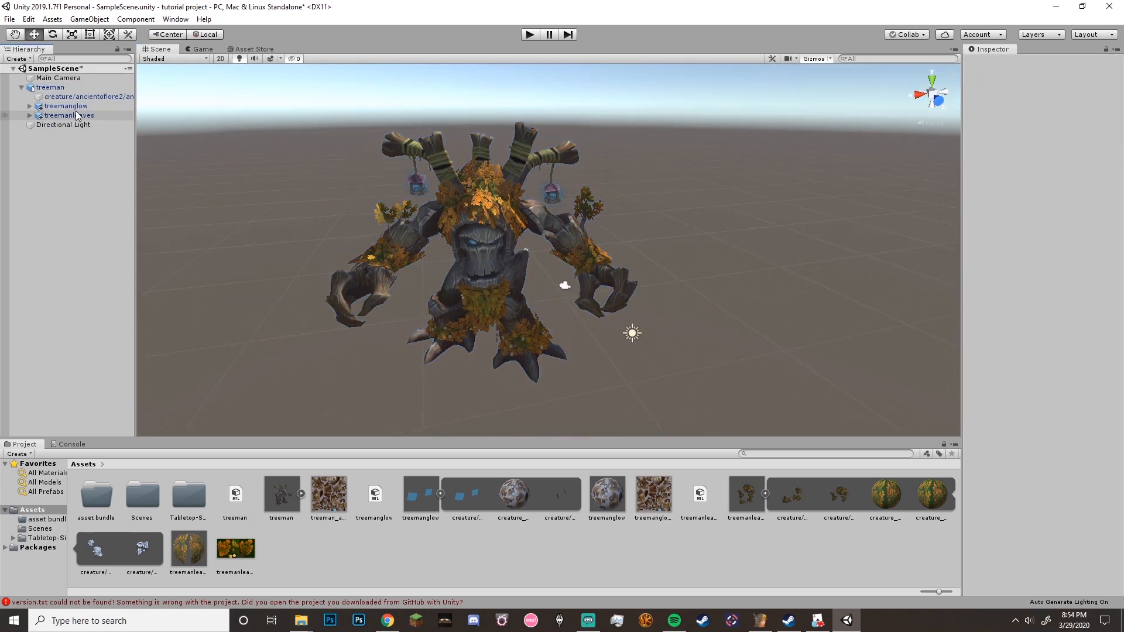
{"action": "left_click", "coordinate": [72, 88]}
{"action": "left_click", "coordinate": [21, 87]}
{"action": "left_click", "coordinate": [488, 565]}
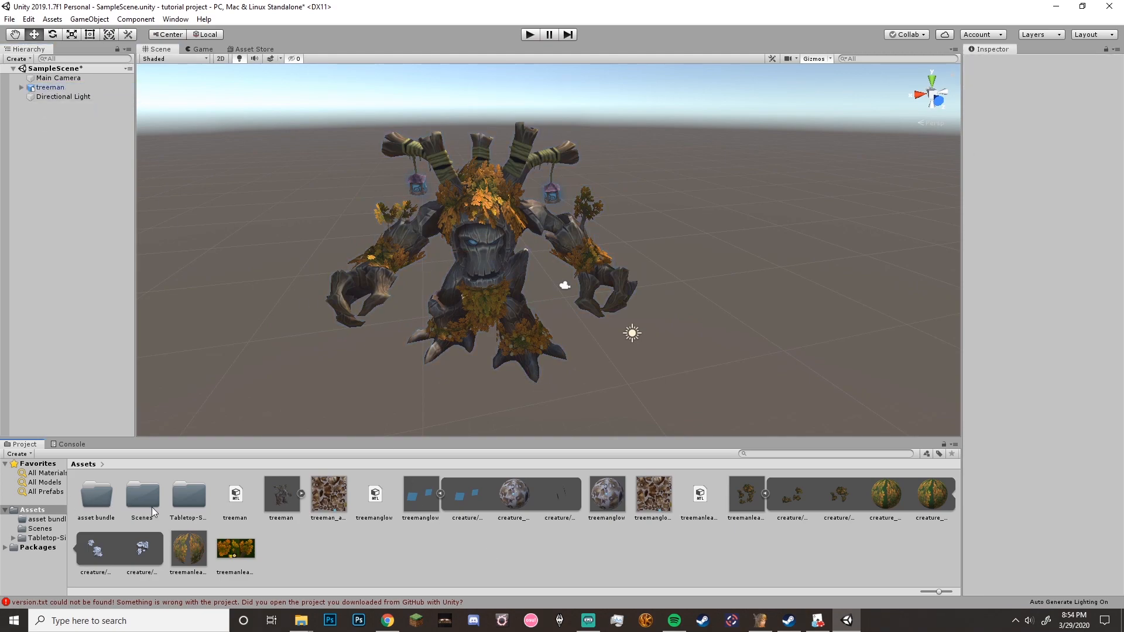
Create an original prefab of the treeman in the asset bundle folder
{"action": "double_click", "coordinate": [104, 496]}
{"action": "left_click_drag", "start_coordinate": [68, 88], "coordinate": [301, 499]}
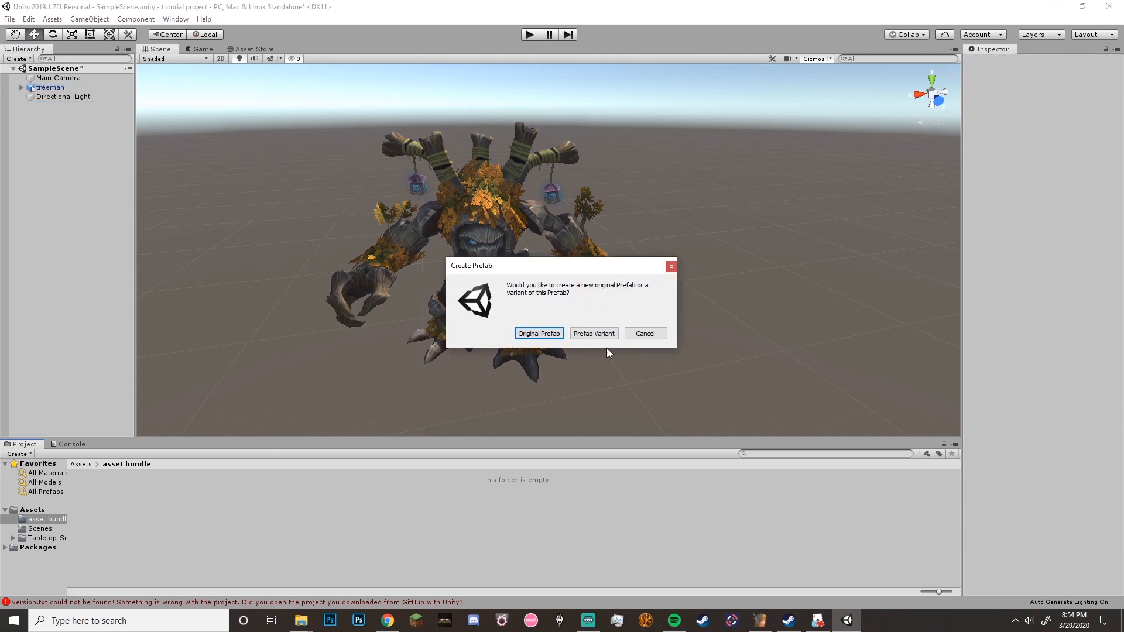
{"action": "left_click", "coordinate": [554, 334]}
{"action": "left_click", "coordinate": [383, 516]}
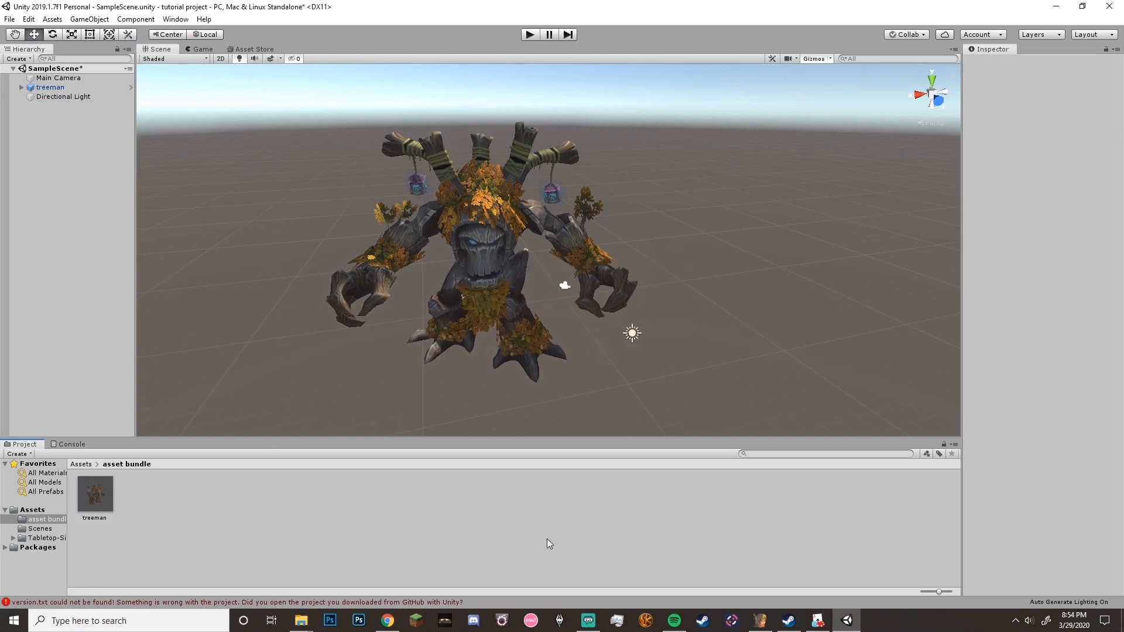
{"action": "left_click", "coordinate": [98, 499]}
{"action": "left_click", "coordinate": [1052, 589]}
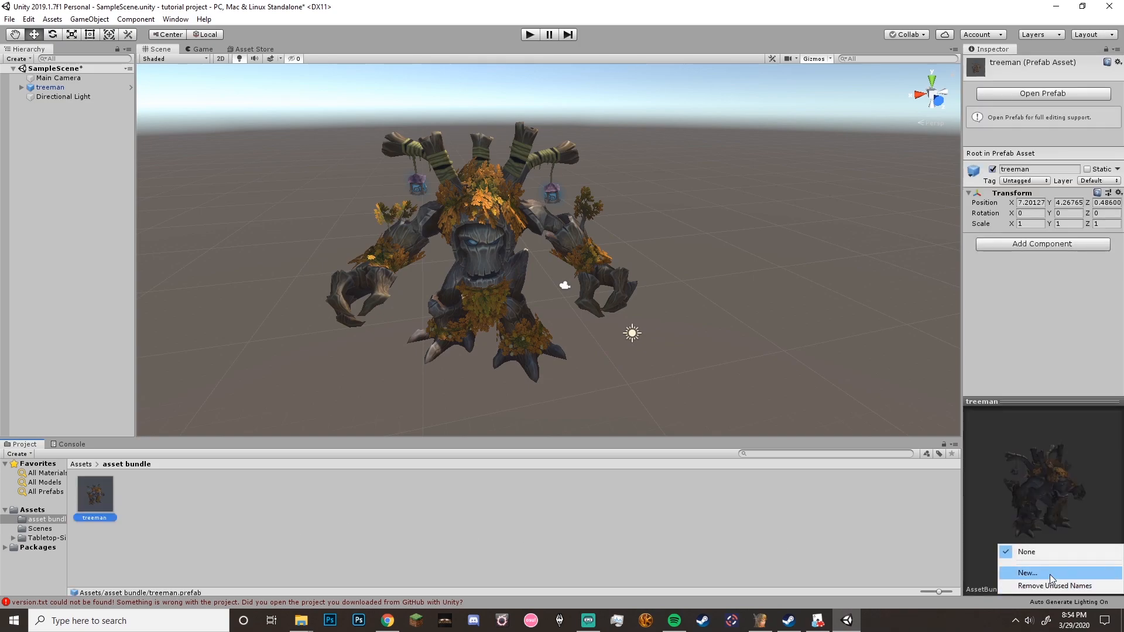
{"action": "left_click", "coordinate": [476, 517]}
Assign the treeman prefab to a new AssetBundle named treebeardguy
{"action": "left_click", "coordinate": [95, 497]}
{"action": "left_click", "coordinate": [1053, 588]}
{"action": "left_click", "coordinate": [1050, 571]}
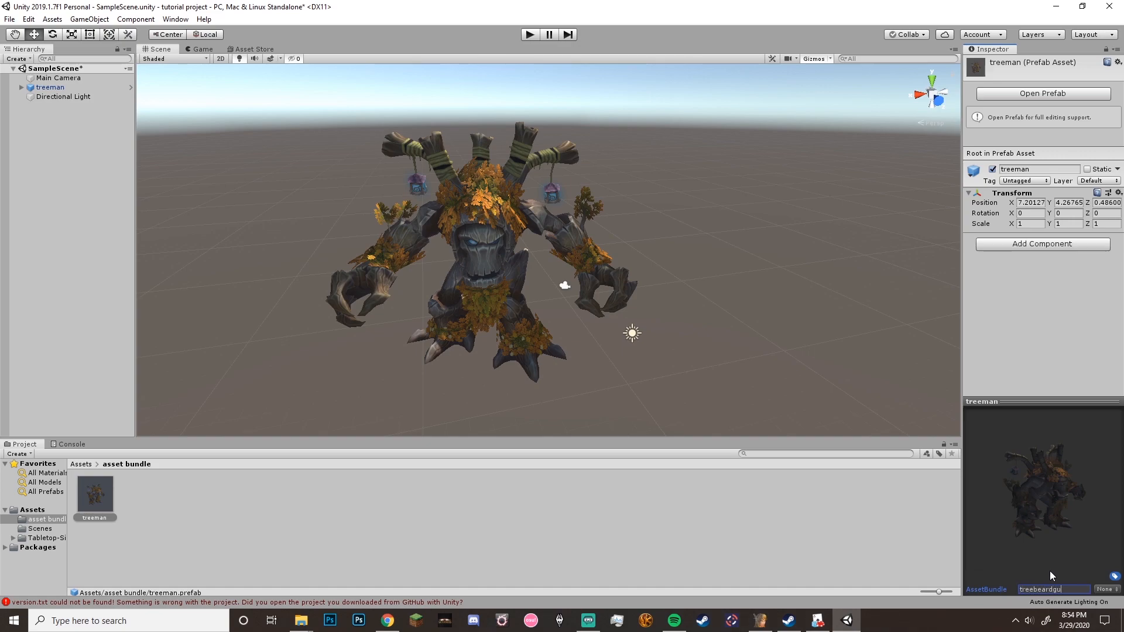
{"action": "left_click", "coordinate": [754, 523]}
Build the AssetBundles from the asset bundle folder
{"action": "right_click", "coordinate": [377, 498]}
{"action": "left_click", "coordinate": [353, 499]}
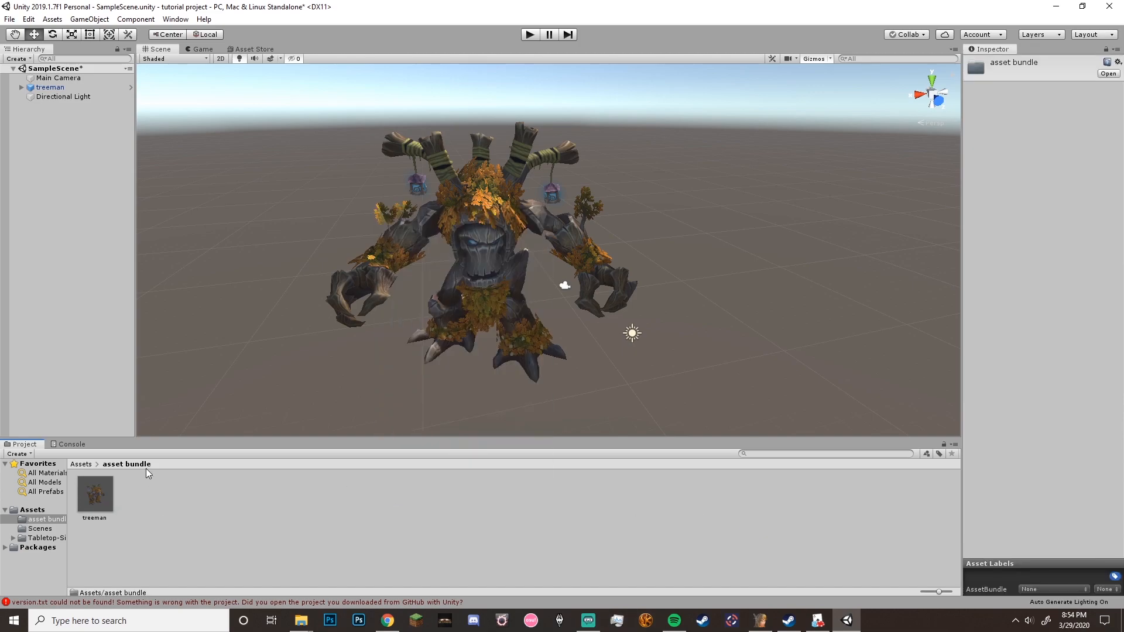
{"action": "right_click", "coordinate": [407, 504]}
{"action": "right_click", "coordinate": [366, 494]}
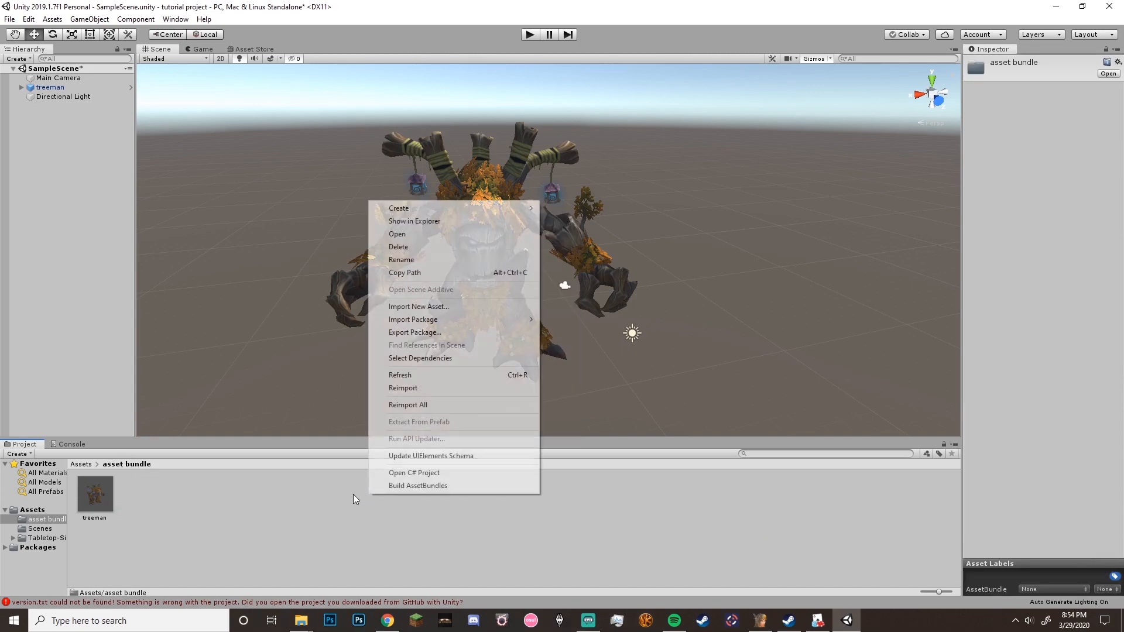
{"action": "left_click", "coordinate": [461, 488]}
{"action": "left_click", "coordinate": [32, 509]}
{"action": "left_click", "coordinate": [188, 501]}
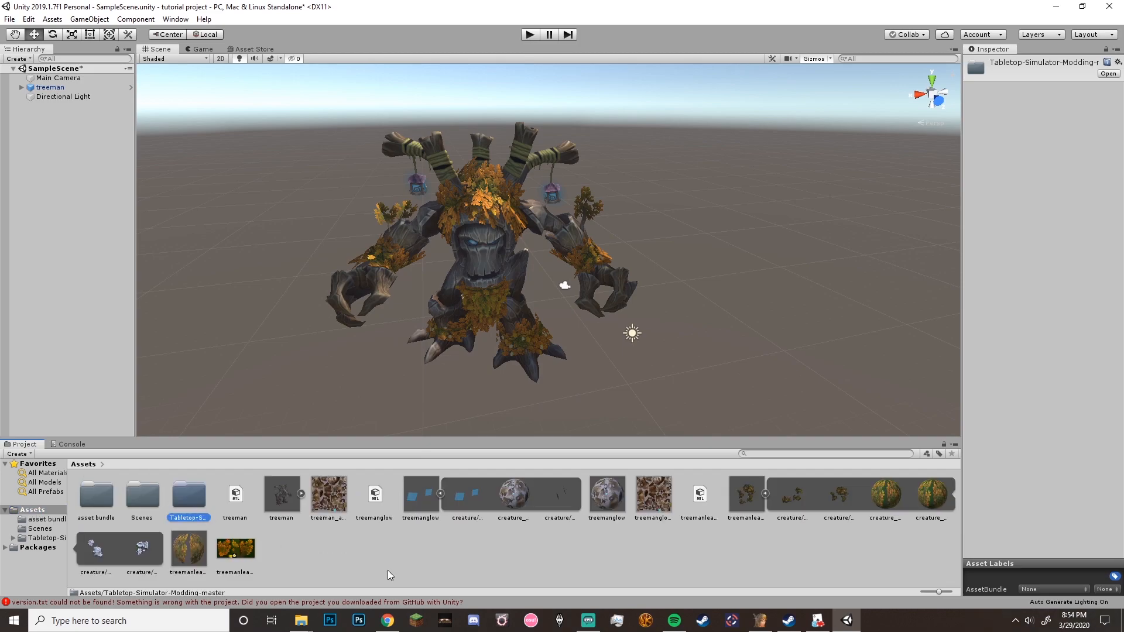
{"action": "left_click", "coordinate": [47, 519]}
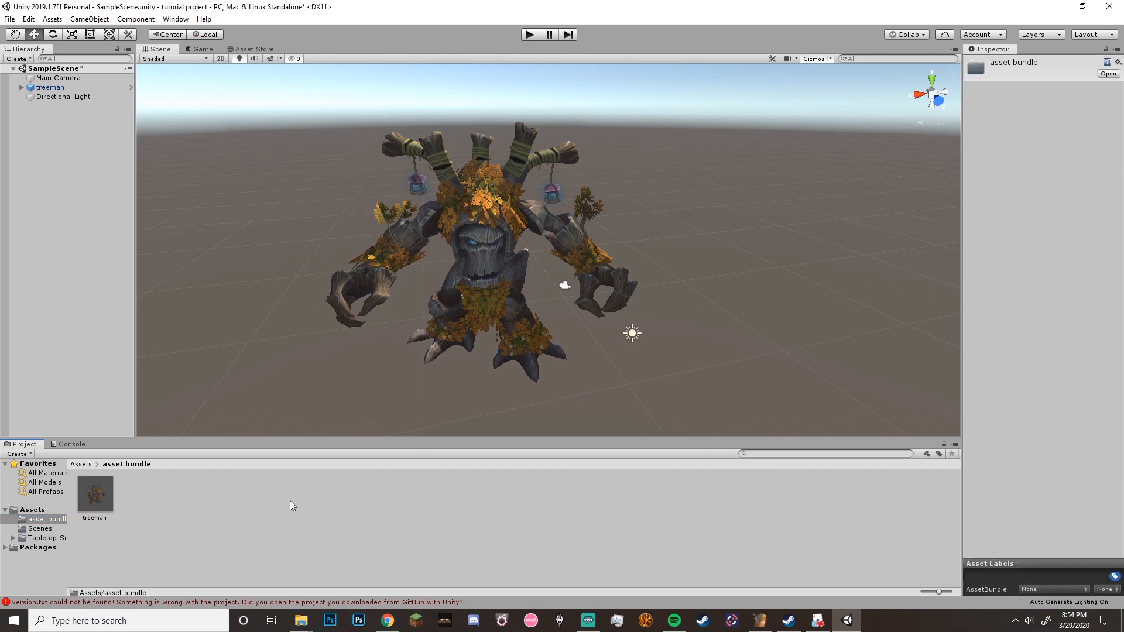
{"action": "right_click", "coordinate": [290, 500]}
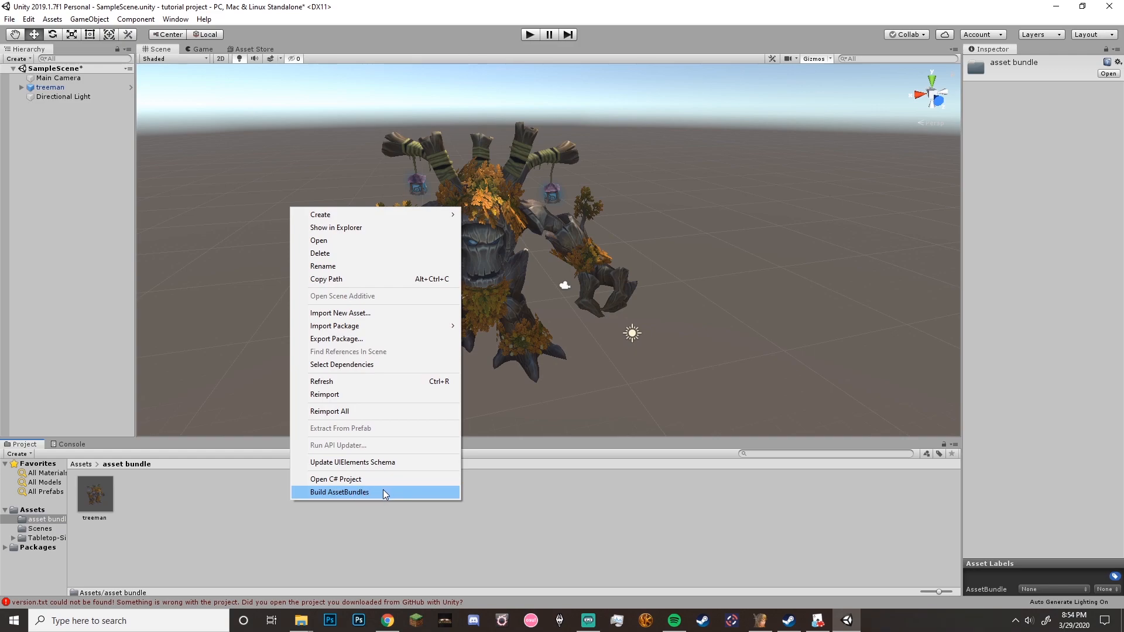
{"action": "left_click", "coordinate": [384, 491]}
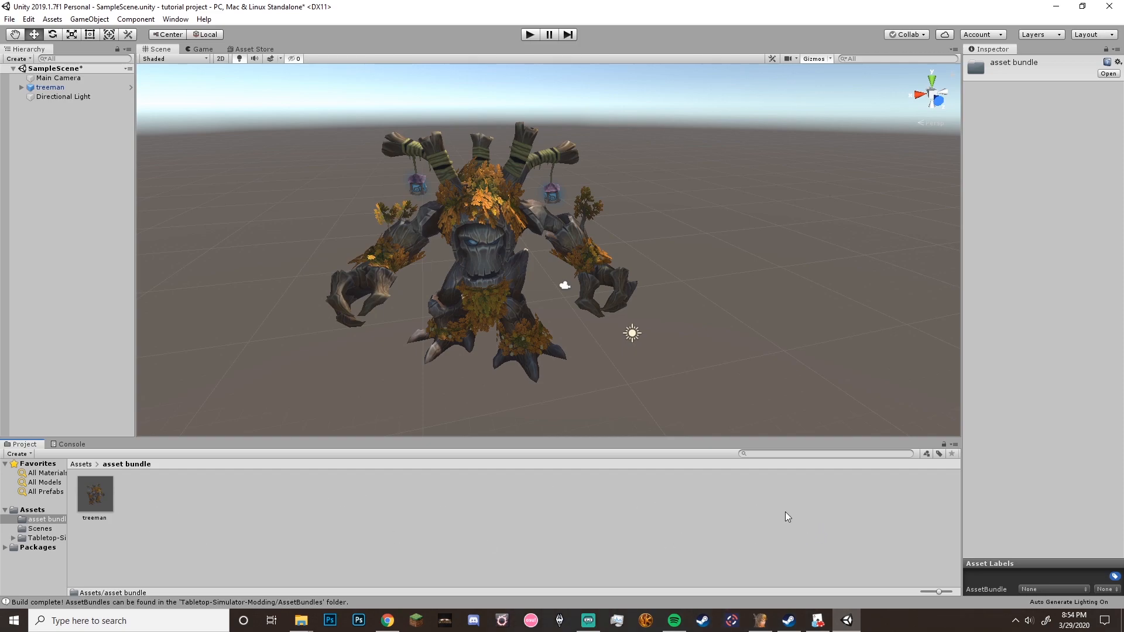
{"action": "left_click", "coordinate": [584, 520]}
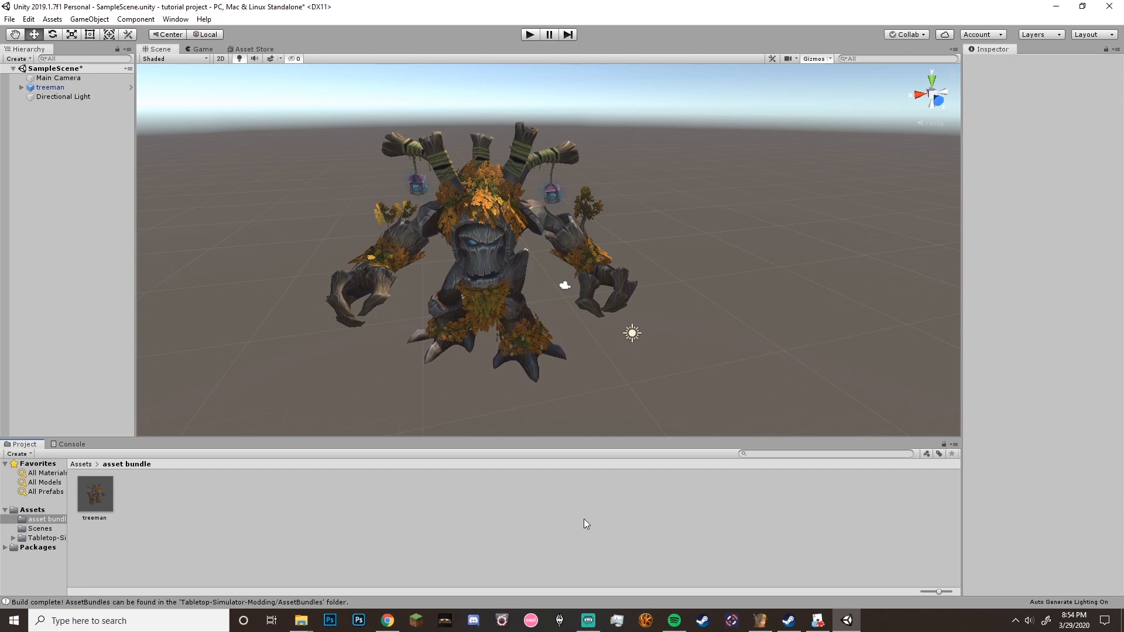
Switch to Tabletop Simulator, create a singleplayer game and dismiss the games list
{"action": "left_click", "coordinate": [817, 620]}
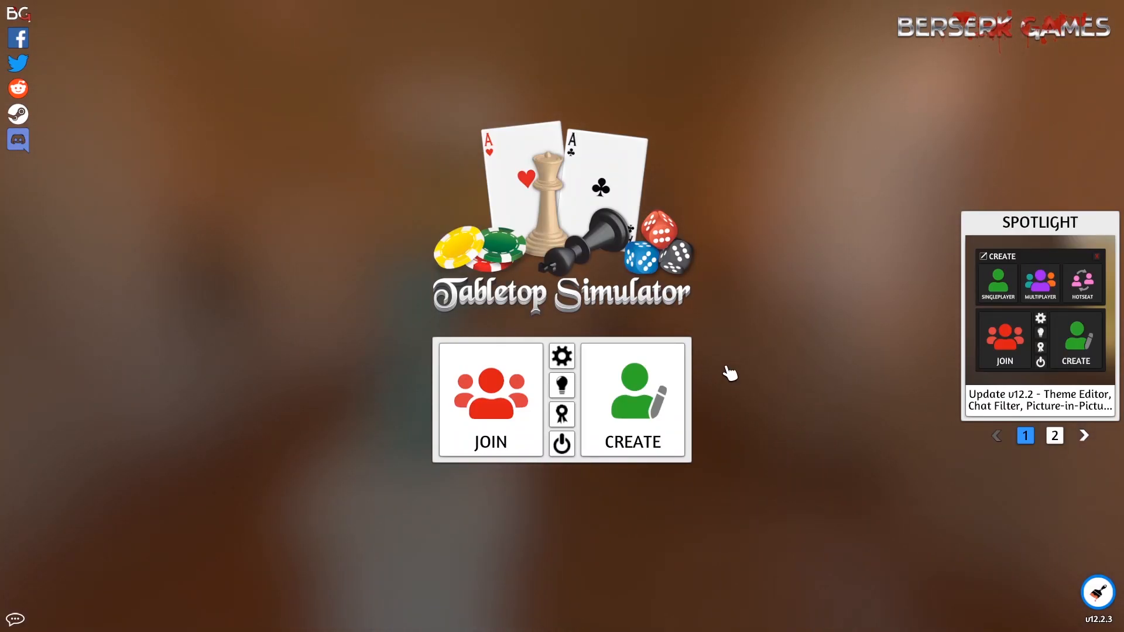
{"action": "left_click", "coordinate": [632, 398]}
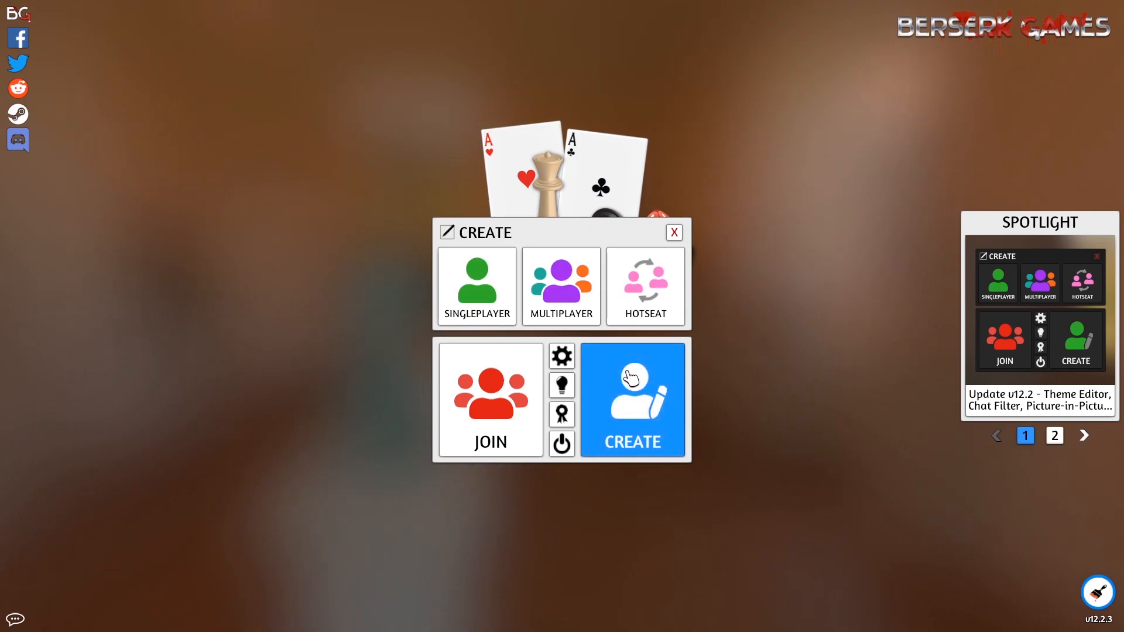
{"action": "left_click", "coordinate": [478, 288]}
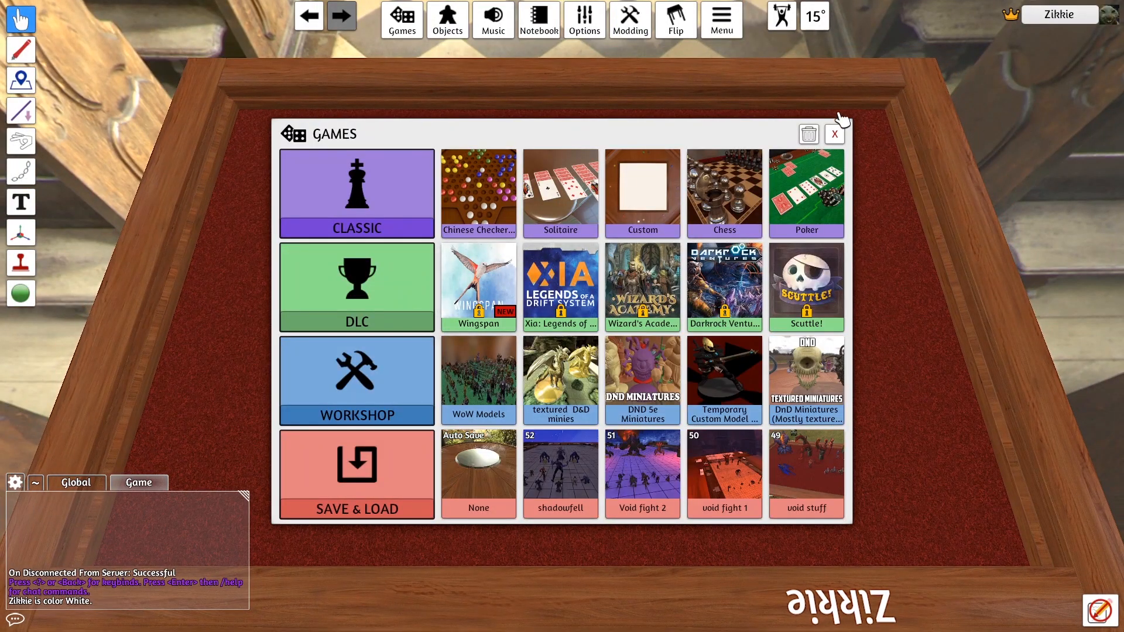
{"action": "left_click", "coordinate": [846, 126]}
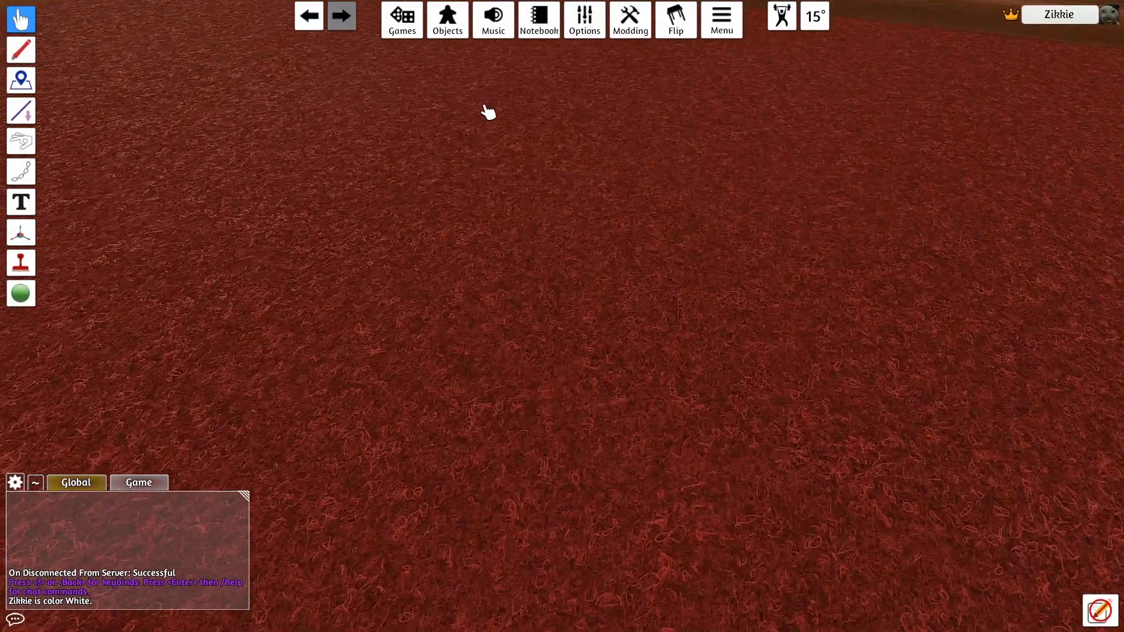
Place a custom AssetBundle component on the table
{"action": "left_click", "coordinate": [451, 26]}
{"action": "left_click", "coordinate": [481, 47]}
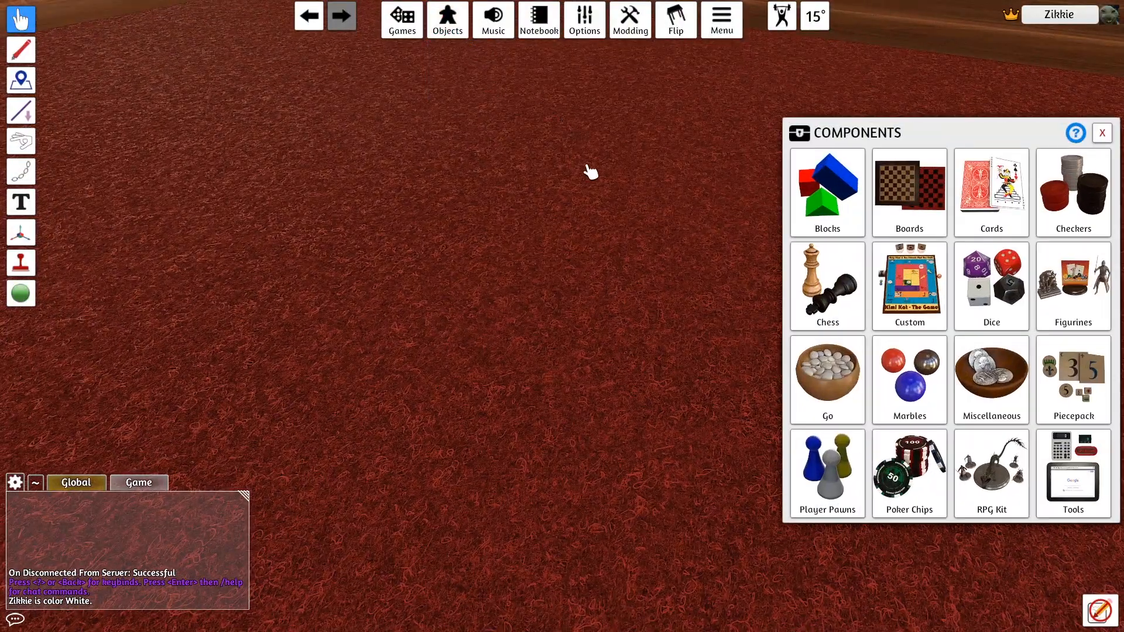
{"action": "left_click", "coordinate": [910, 291]}
{"action": "left_click_drag", "start_coordinate": [825, 388], "coordinate": [477, 324]}
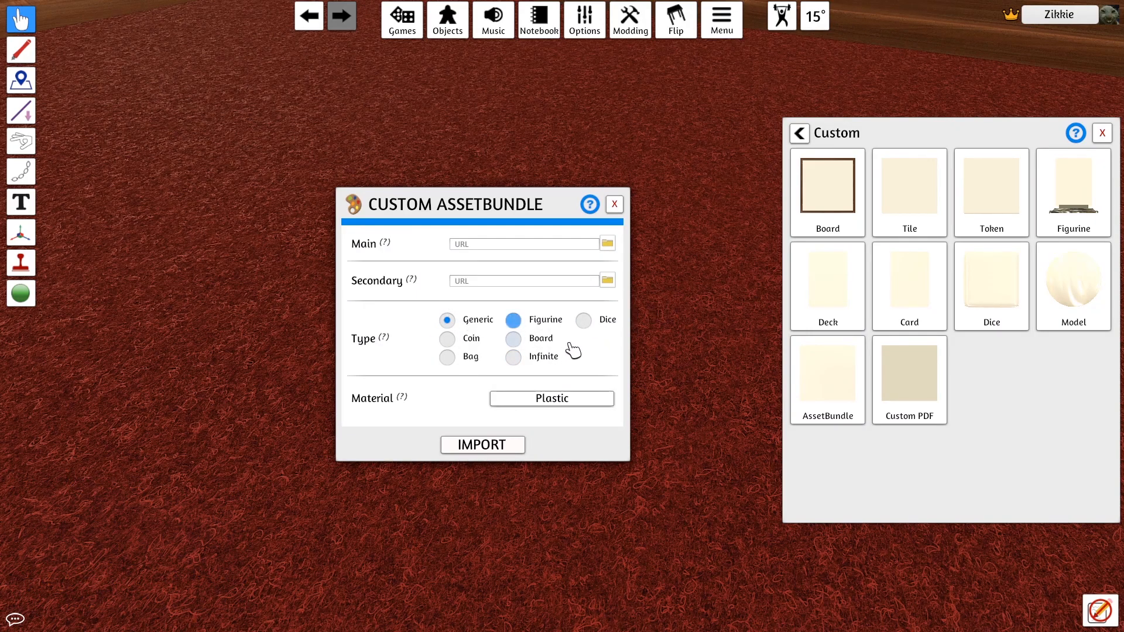
Set the custom AssetBundle's type to Figurine and its material to Cardboard
{"action": "left_click", "coordinate": [514, 320]}
{"action": "left_click", "coordinate": [591, 398]}
{"action": "left_click", "coordinate": [572, 373]}
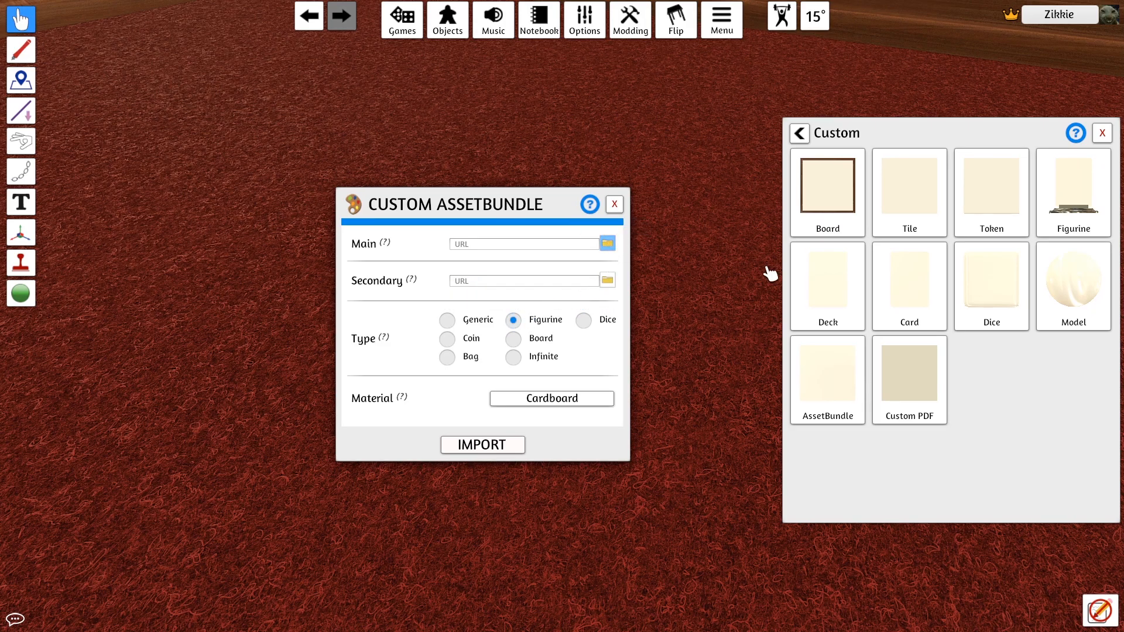
Choose treebeardguy.unity3d from the tutorial project folder on the Desktop as the custom AssetBundle's main file
{"action": "left_click", "coordinate": [611, 249]}
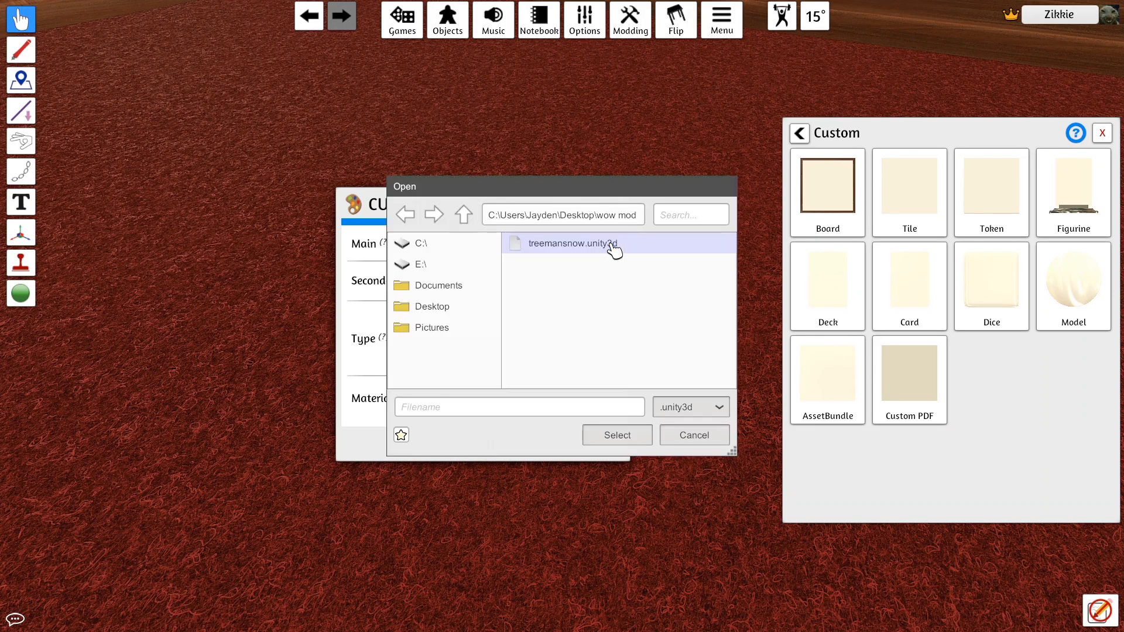
{"action": "left_click", "coordinate": [456, 306]}
{"action": "scroll", "coordinate": [603, 327], "scroll_direction": "down", "scroll_amount": 3}
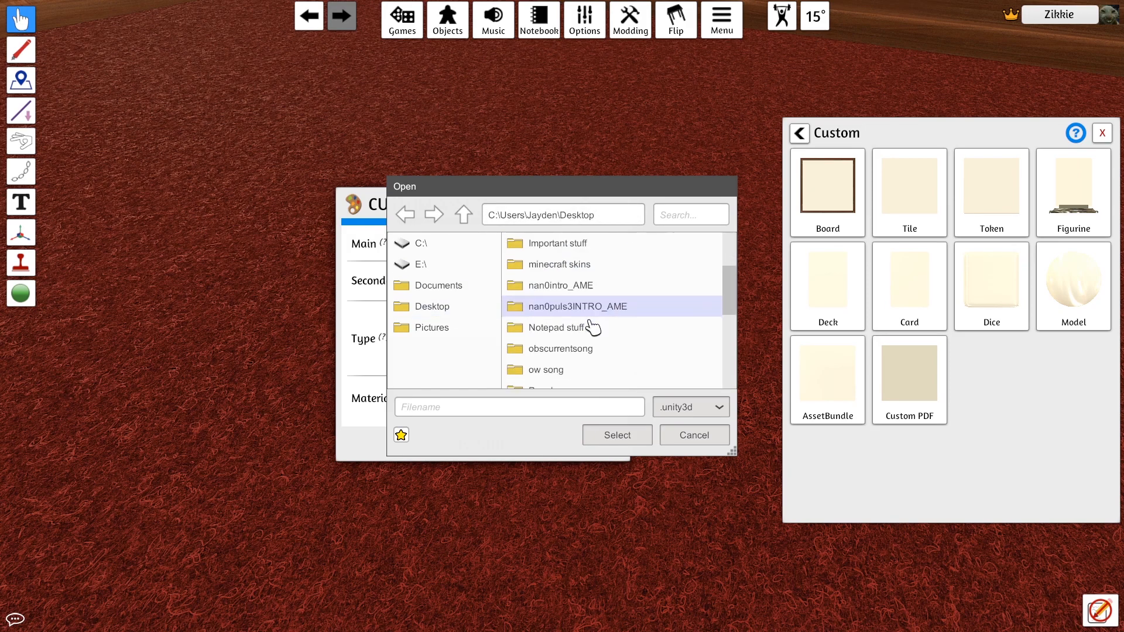
{"action": "scroll", "coordinate": [592, 325], "scroll_direction": "down", "scroll_amount": 5}
{"action": "double_click", "coordinate": [601, 379]}
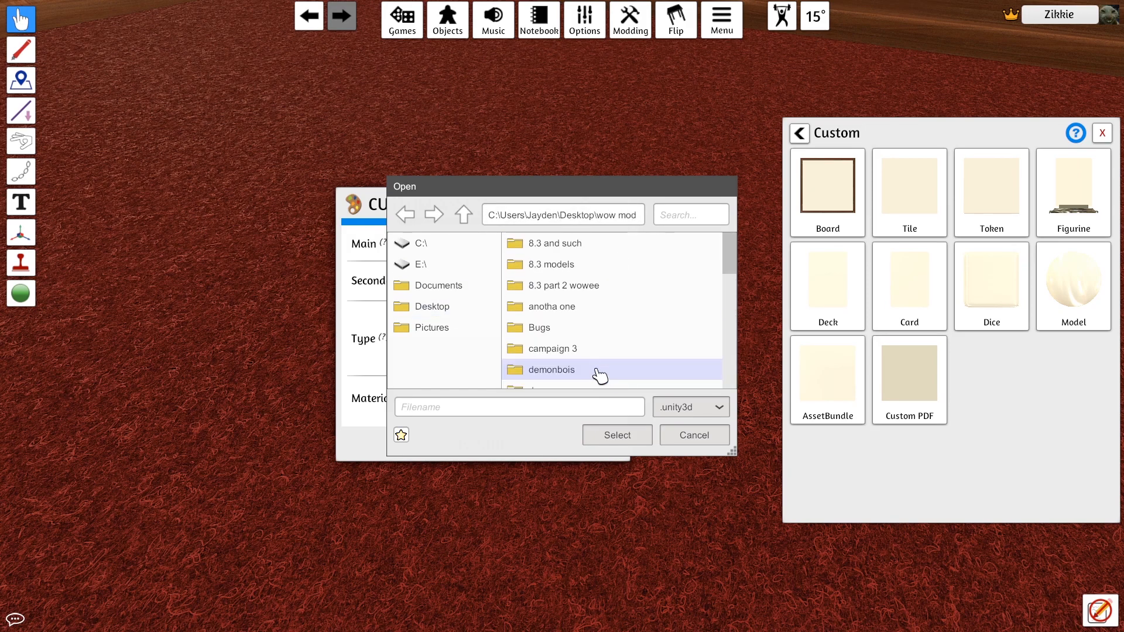
{"action": "scroll", "coordinate": [609, 363], "scroll_direction": "down", "scroll_amount": 8}
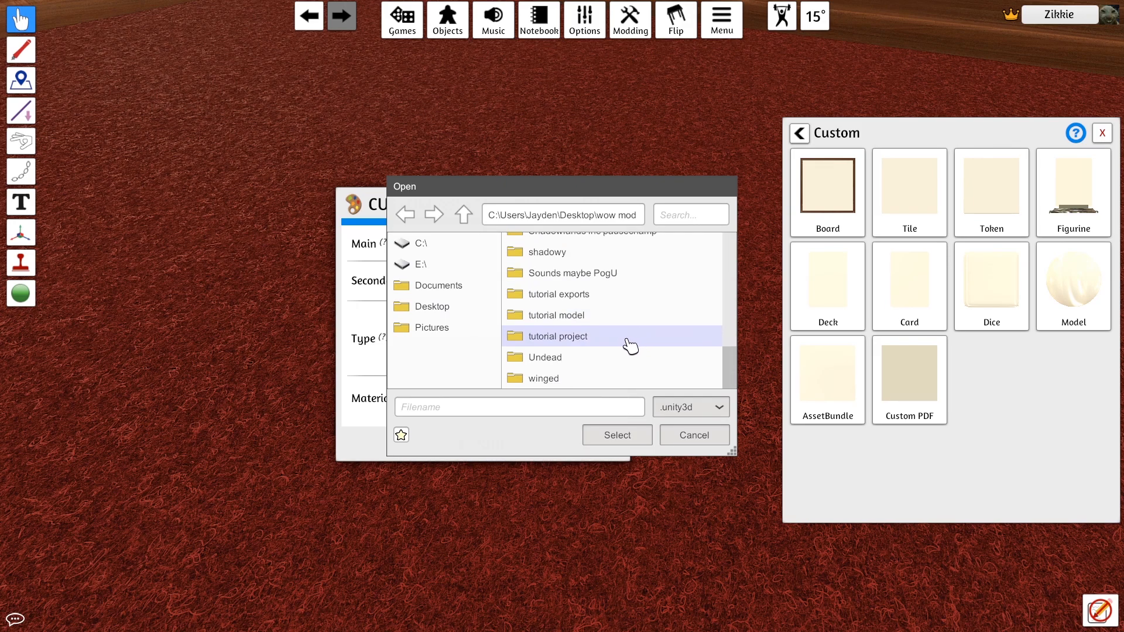
{"action": "double_click", "coordinate": [606, 337]}
{"action": "left_click", "coordinate": [625, 249]}
{"action": "double_click", "coordinate": [622, 246]}
{"action": "left_click", "coordinate": [607, 248]}
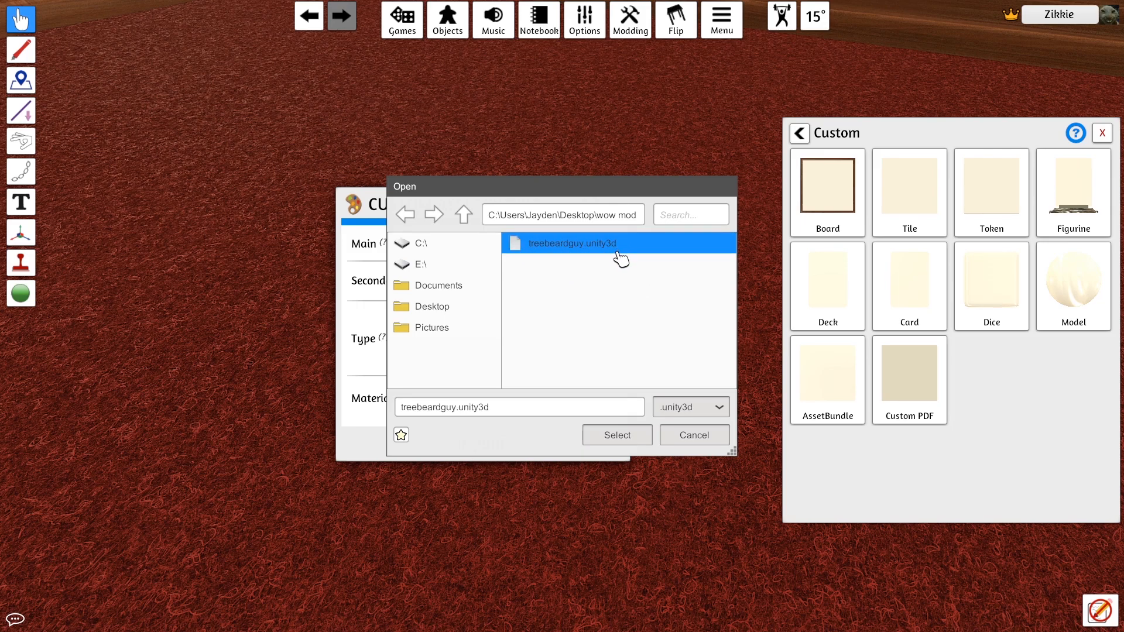
{"action": "left_click", "coordinate": [628, 439]}
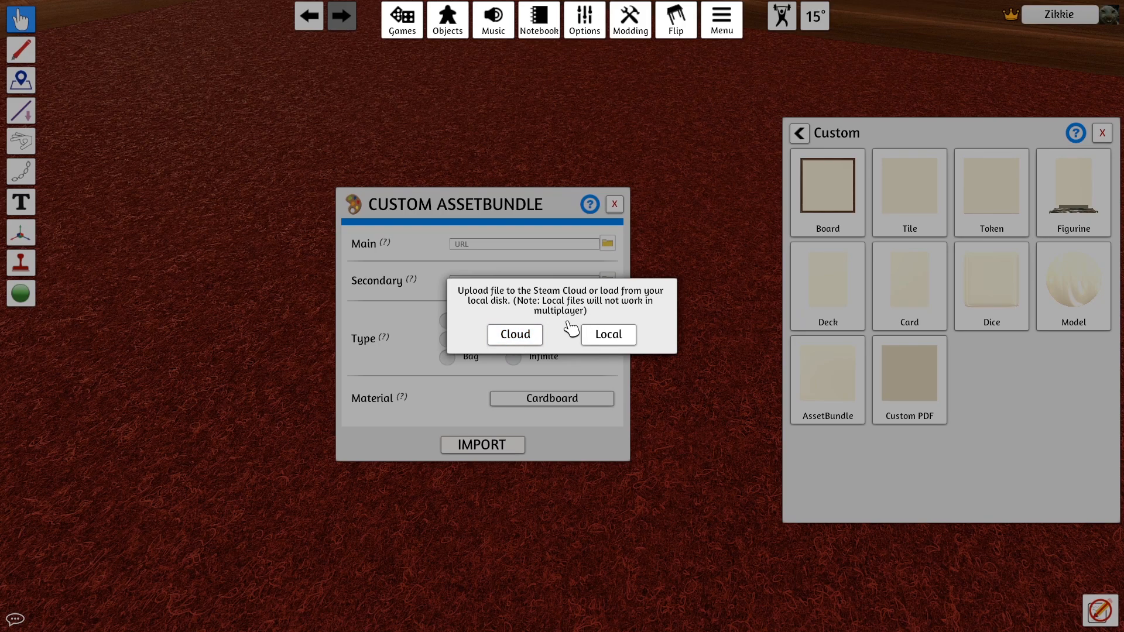
Upload the file to the Steam Cloud root folder as treebeardguy, import the figurine and close the component list
{"action": "left_click", "coordinate": [537, 338]}
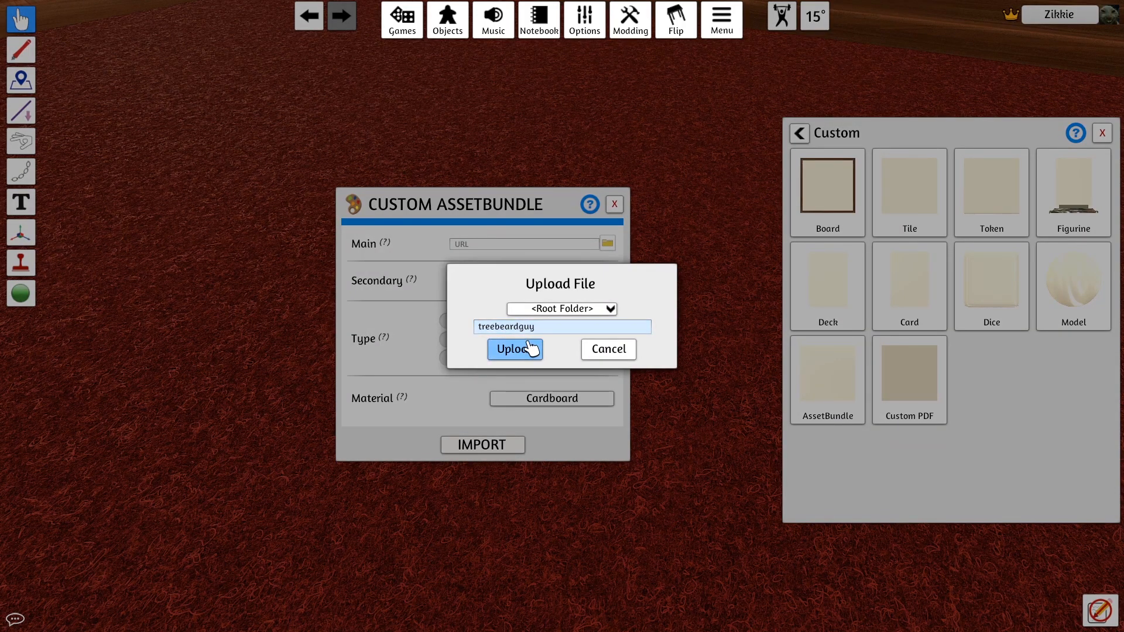
{"action": "left_click", "coordinate": [534, 350]}
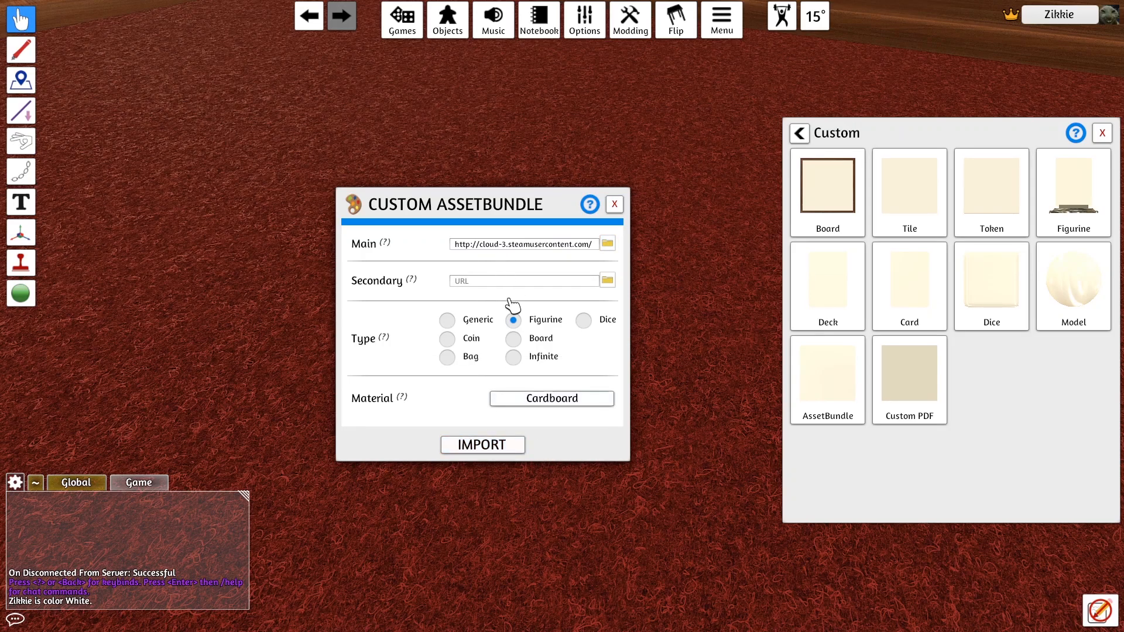
{"action": "left_click", "coordinate": [511, 446]}
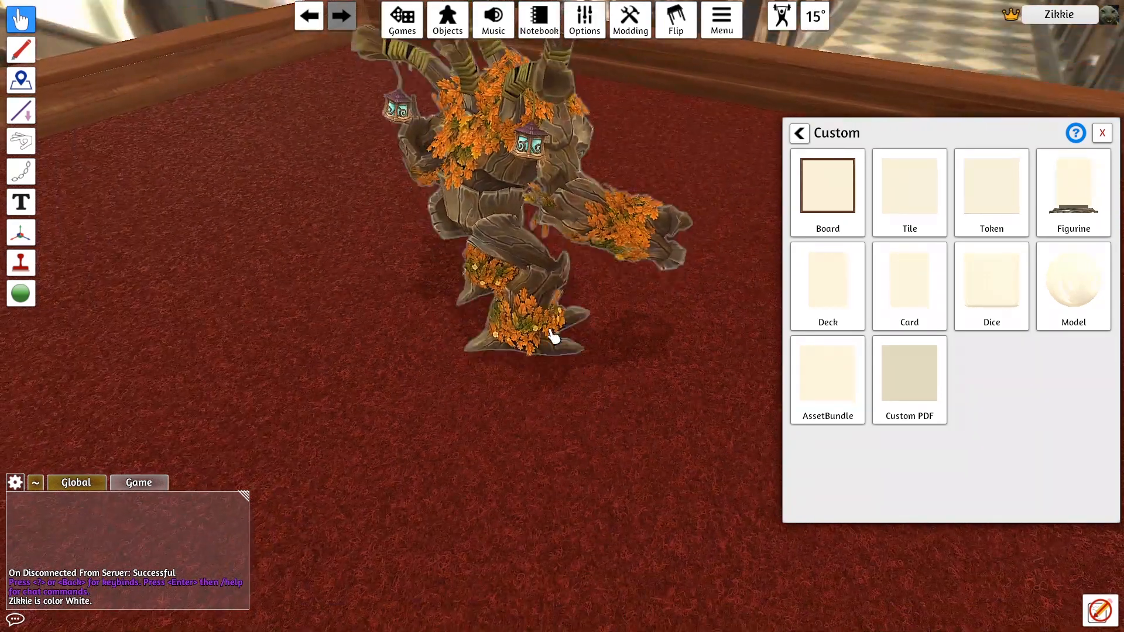
{"action": "left_click", "coordinate": [1102, 133]}
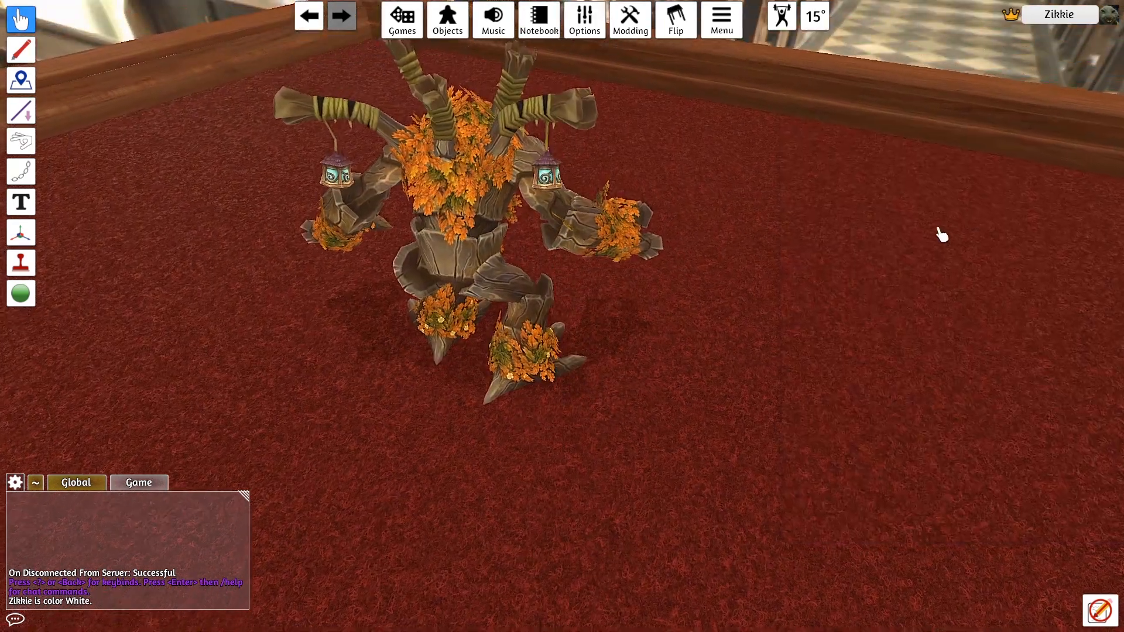
Pick up the treeman figurine and turn it on the table until its face points toward the camera
{"action": "scroll", "coordinate": [902, 311], "scroll_direction": "down", "scroll_amount": 3}
{"action": "key", "text": "a"}
{"action": "right_click_drag", "start_coordinate": [895, 306], "coordinate": [885, 286]}
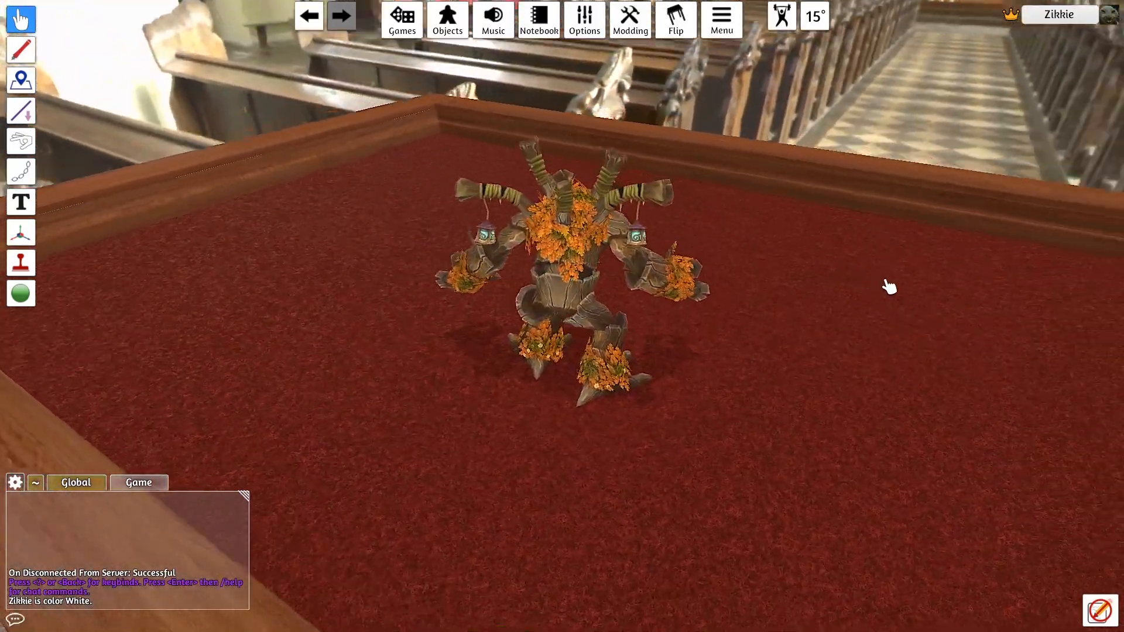
{"action": "scroll", "coordinate": [885, 286], "scroll_direction": "up", "scroll_amount": 5}
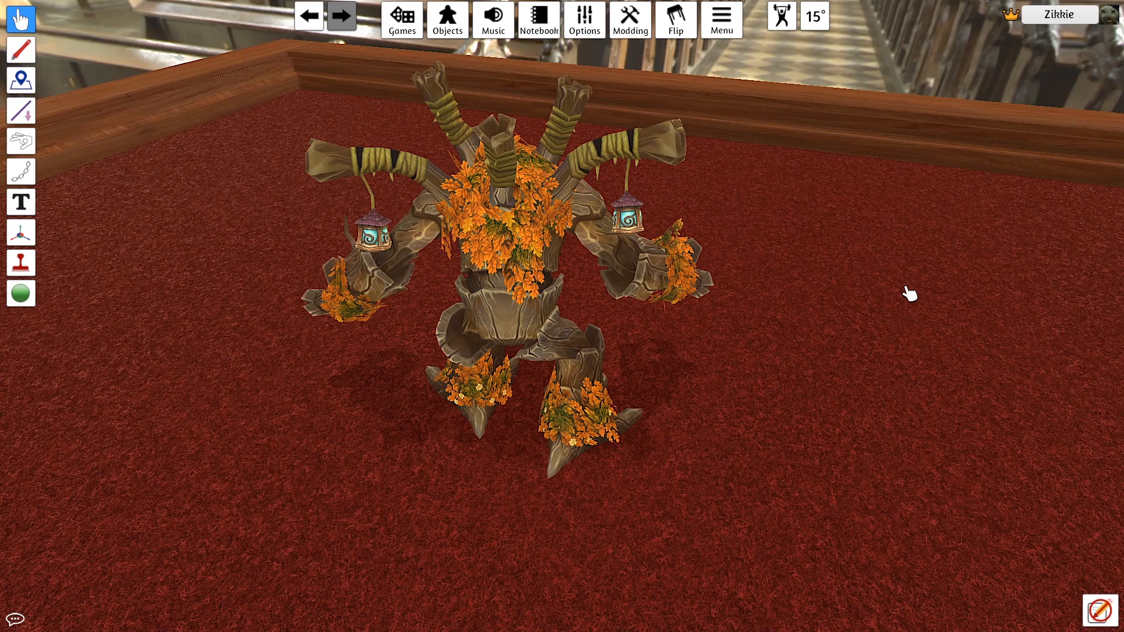
{"action": "left_click_drag", "start_coordinate": [598, 398], "coordinate": [579, 397]}
{"action": "scroll", "coordinate": [593, 396], "scroll_direction": "up", "scroll_amount": 12}
{"action": "scroll", "coordinate": [579, 397], "scroll_direction": "up", "scroll_amount": 4}
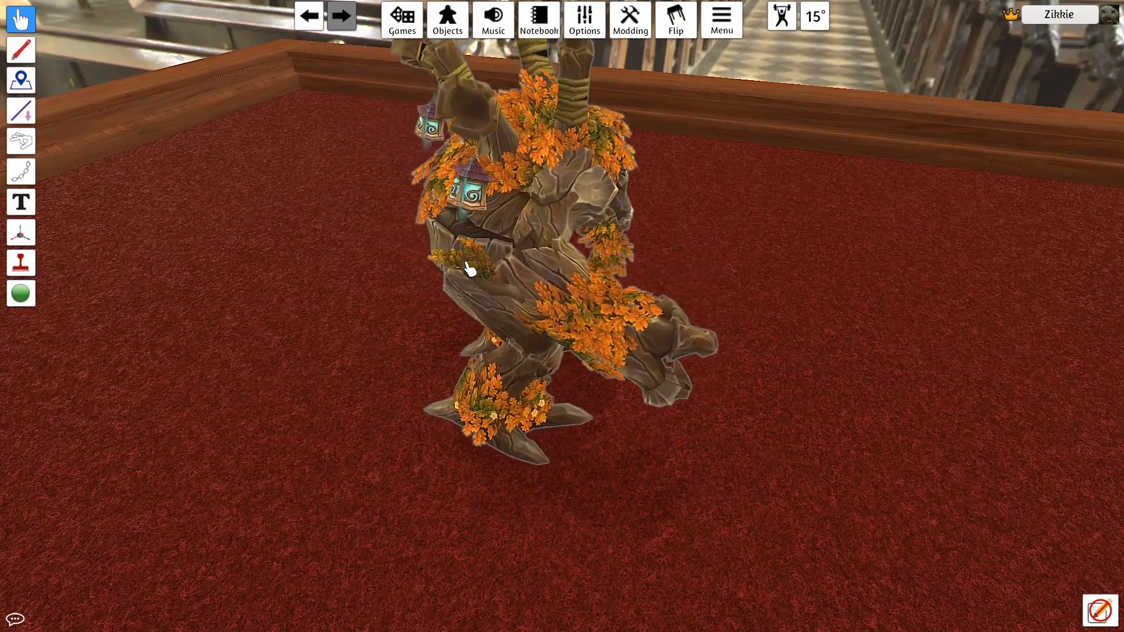
{"action": "left_click_drag", "start_coordinate": [467, 266], "coordinate": [466, 252]}
{"action": "scroll", "coordinate": [467, 251], "scroll_direction": "down", "scroll_amount": 4}
{"action": "right_click_drag", "start_coordinate": [989, 341], "coordinate": [910, 322]}
{"action": "key", "text": "w"}
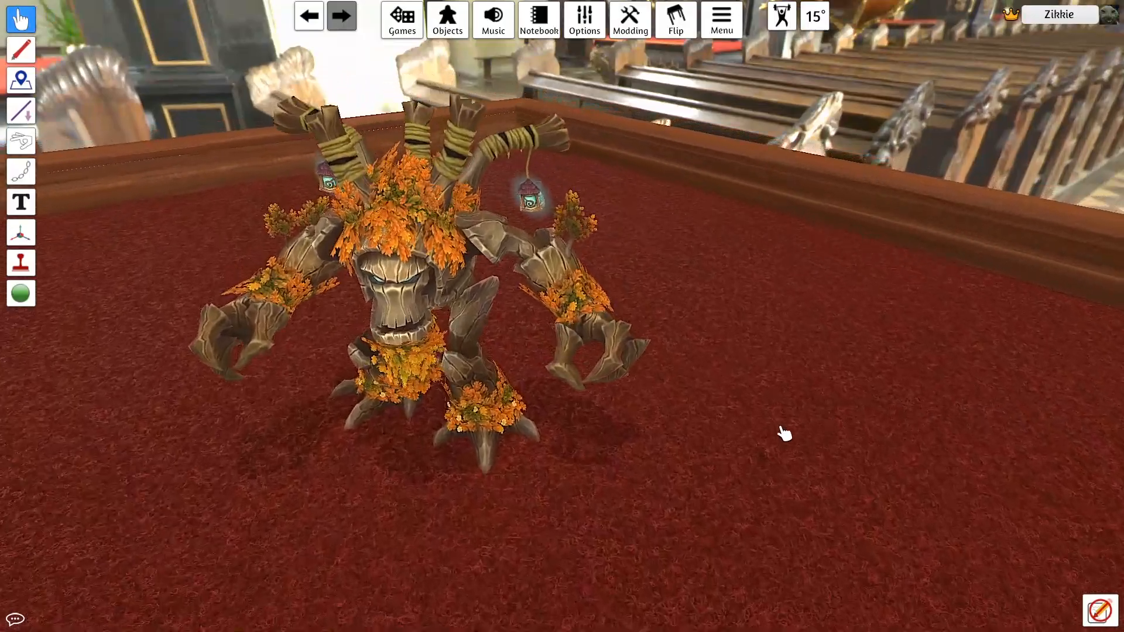
Spin the treeman figurine in 15° steps to examine its back, sides and front
{"action": "key", "text": "q"}
{"action": "key", "text": "q"}
{"action": "key", "text": "q"}
{"action": "key", "text": "q"}
{"action": "key", "text": "q"}
{"action": "key", "text": "q"}
{"action": "key", "text": "q"}
{"action": "key", "text": "q"}
{"action": "key", "text": "q"}
{"action": "key", "text": "q"}
{"action": "key", "text": "q"}
{"action": "key", "text": "q"}
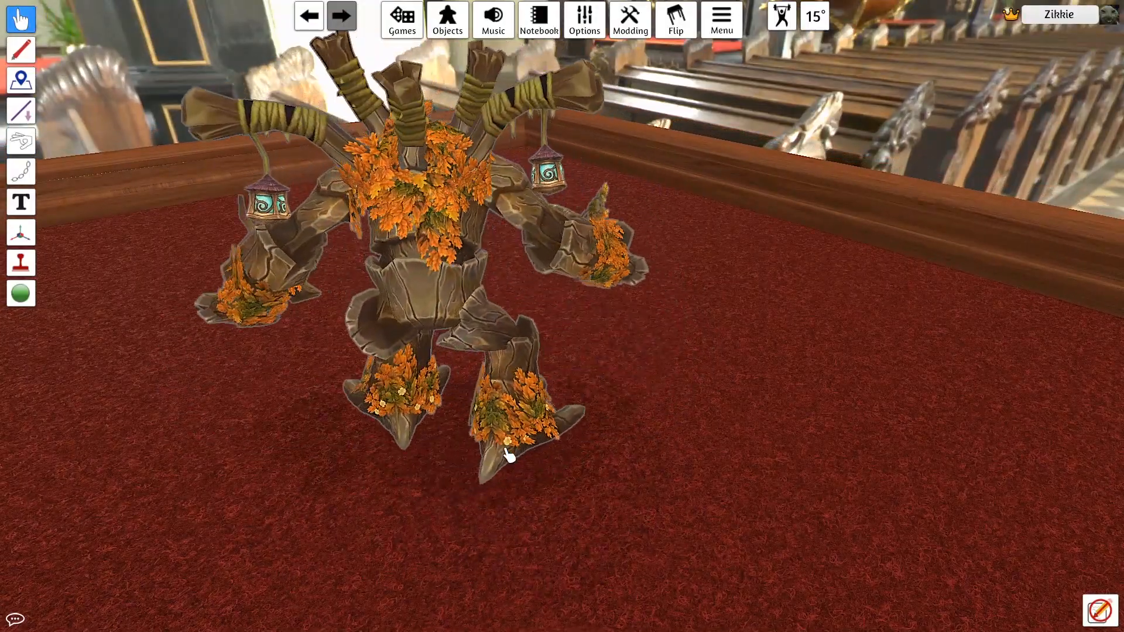
{"action": "key", "text": "q"}
{"action": "key", "text": "q"}
{"action": "key", "text": "q"}
{"action": "key", "text": "q"}
{"action": "key", "text": "q"}
{"action": "key", "text": "q"}
{"action": "key", "text": "q"}
{"action": "key", "text": "q"}
{"action": "key", "text": "q"}
{"action": "key", "text": "q"}
{"action": "key", "text": "q"}
{"action": "key", "text": "q"}
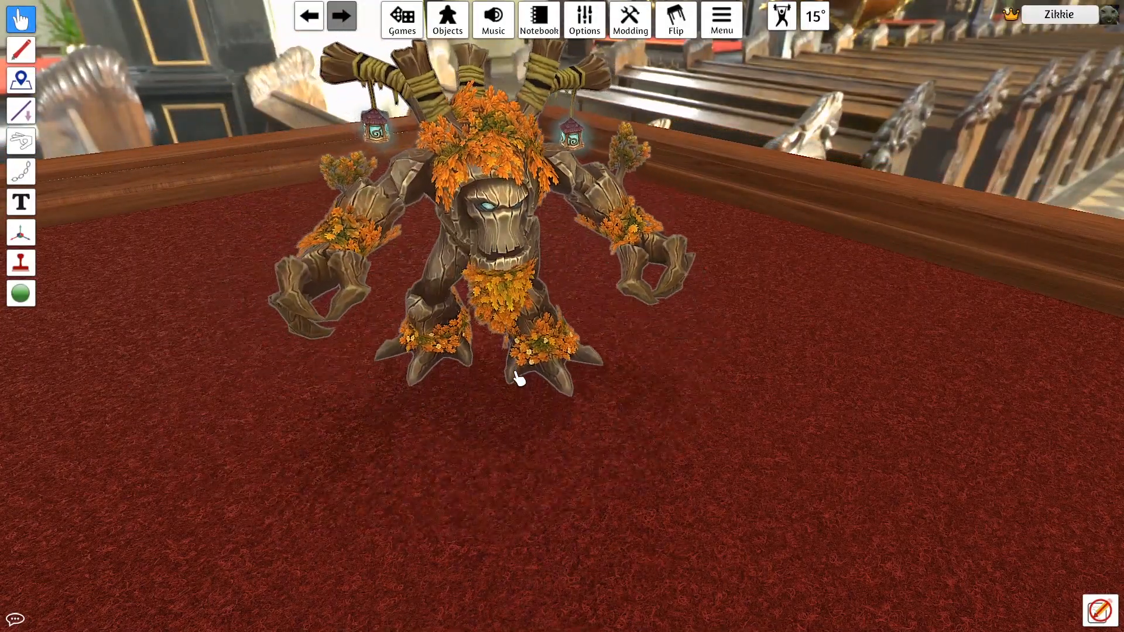
Spin the treeman figurine mostly the opposite way and examine its leaves, lanterns and face from near and far
{"action": "right_click_drag", "start_coordinate": [768, 391], "coordinate": [773, 404]}
{"action": "scroll", "coordinate": [773, 403], "scroll_direction": "up", "scroll_amount": 3}
{"action": "scroll", "coordinate": [754, 387], "scroll_direction": "down", "scroll_amount": 5}
{"action": "scroll", "coordinate": [749, 395], "scroll_direction": "up", "scroll_amount": 2}
{"action": "scroll", "coordinate": [750, 392], "scroll_direction": "up", "scroll_amount": 3}
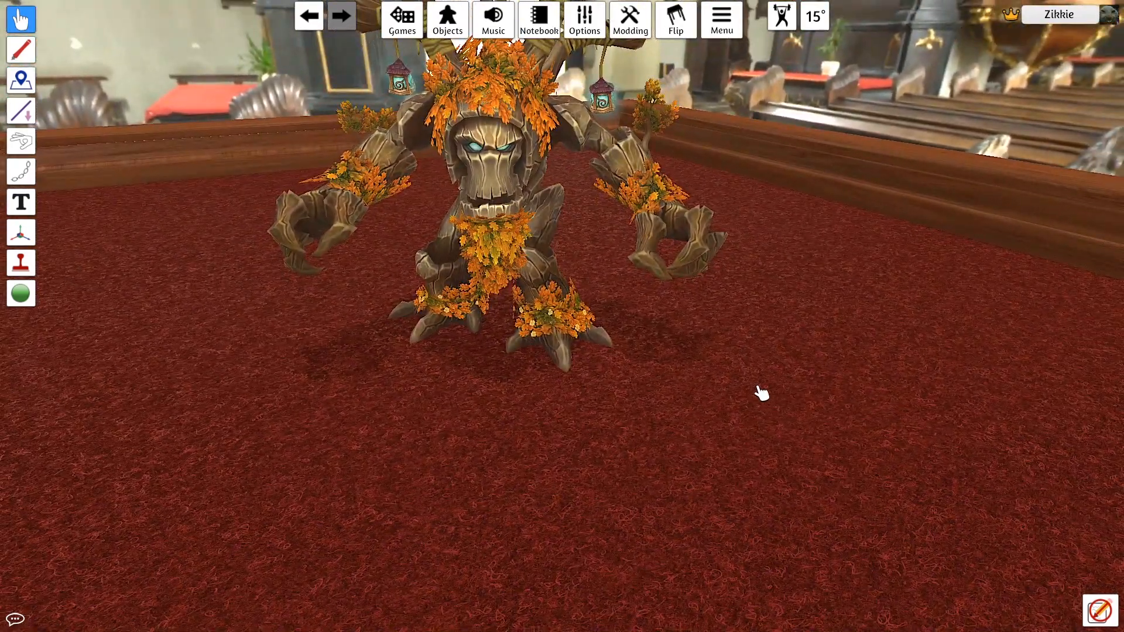
{"action": "key", "text": "q"}
{"action": "key", "text": "q"}
{"action": "key", "text": "q"}
{"action": "key", "text": "q"}
{"action": "key", "text": "e"}
{"action": "key", "text": "e"}
{"action": "key", "text": "e"}
{"action": "key", "text": "e"}
{"action": "key", "text": "e"}
{"action": "key", "text": "e"}
{"action": "key", "text": "e"}
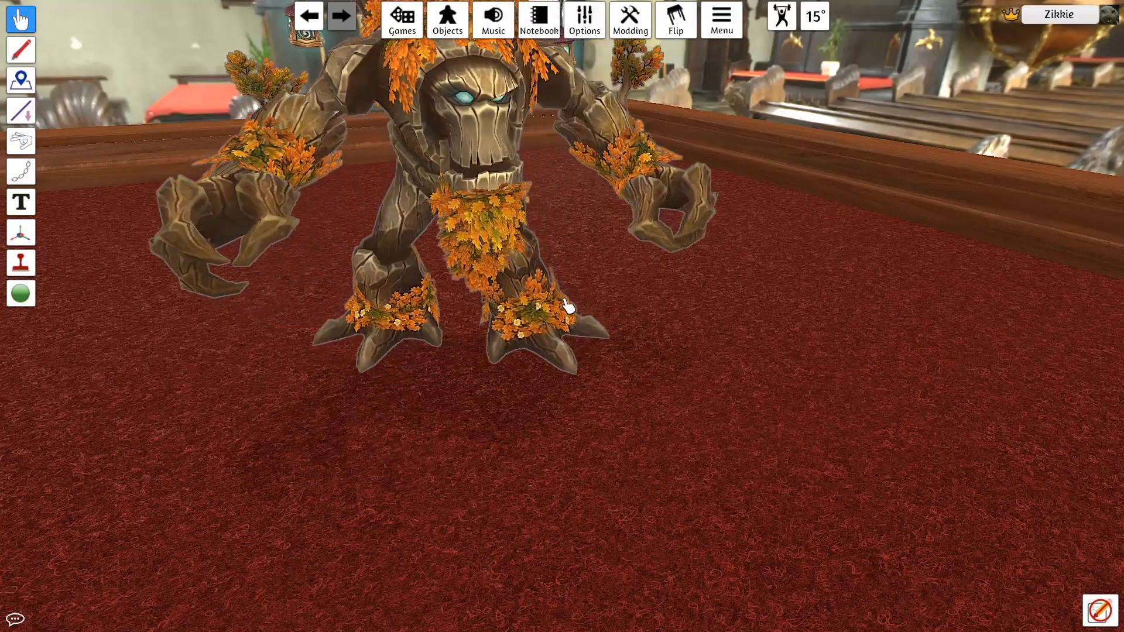
{"action": "key", "text": "e"}
{"action": "key", "text": "e"}
{"action": "key", "text": "e"}
{"action": "key", "text": "e"}
{"action": "key", "text": "e"}
{"action": "key", "text": "e"}
{"action": "key", "text": "e"}
{"action": "key", "text": "e"}
{"action": "key", "text": "e"}
{"action": "key", "text": "e"}
{"action": "key", "text": "e"}
{"action": "key", "text": "e"}
{"action": "key", "text": "e"}
{"action": "key", "text": "e"}
{"action": "key", "text": "e"}
{"action": "key", "text": "e"}
{"action": "key", "text": "e"}
{"action": "key", "text": "e"}
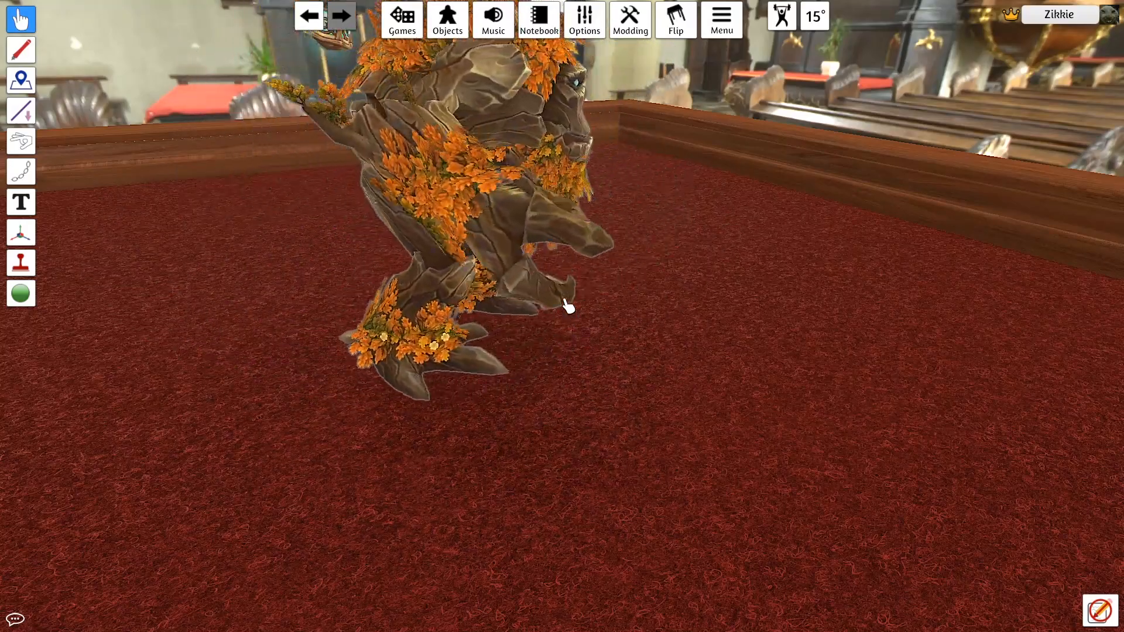
{"action": "key", "text": "e"}
{"action": "scroll", "coordinate": [551, 293], "scroll_direction": "down", "scroll_amount": 3}
{"action": "right_click_drag", "start_coordinate": [551, 292], "coordinate": [495, 346]}
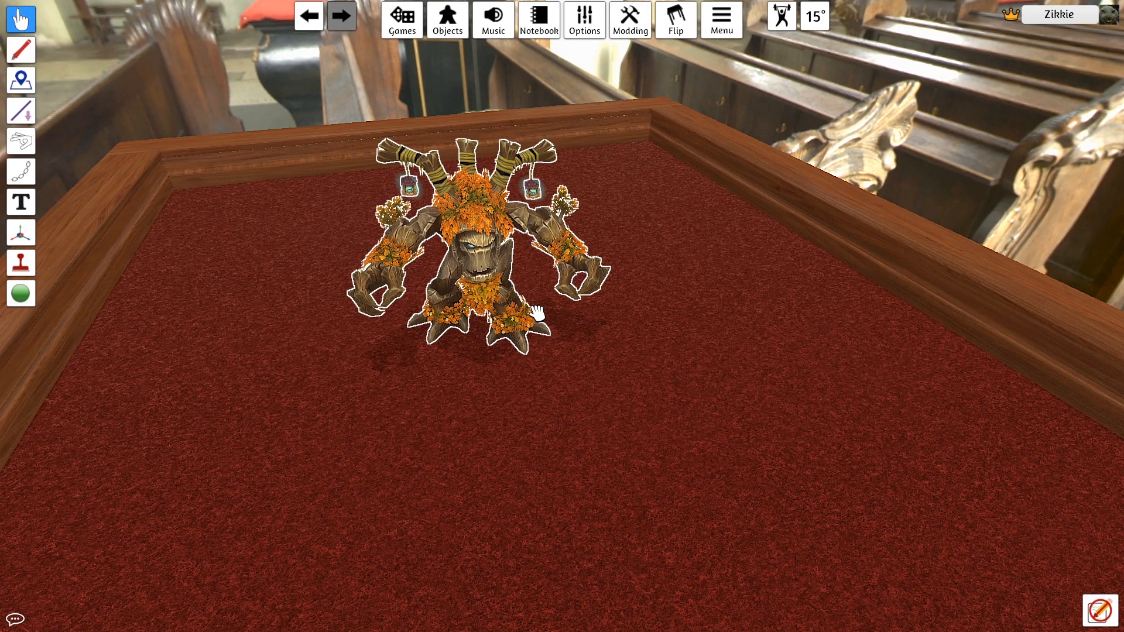
{"action": "right_click_drag", "start_coordinate": [813, 373], "coordinate": [848, 377]}
{"action": "scroll", "coordinate": [853, 379], "scroll_direction": "up", "scroll_amount": 4}
{"action": "right_click_drag", "start_coordinate": [959, 416], "coordinate": [925, 401]}
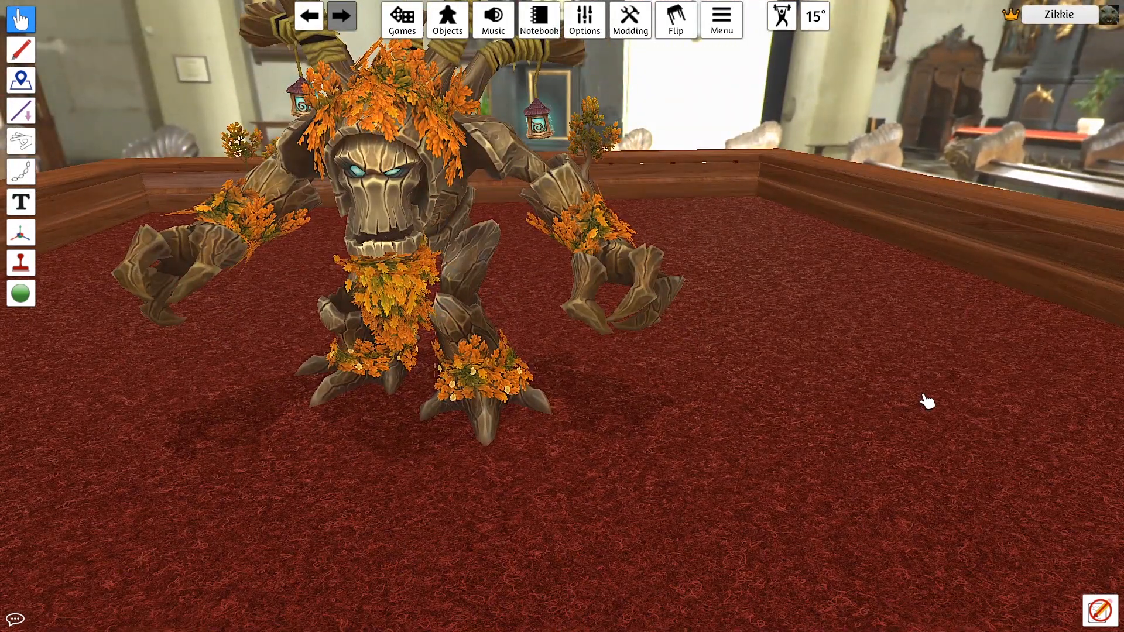